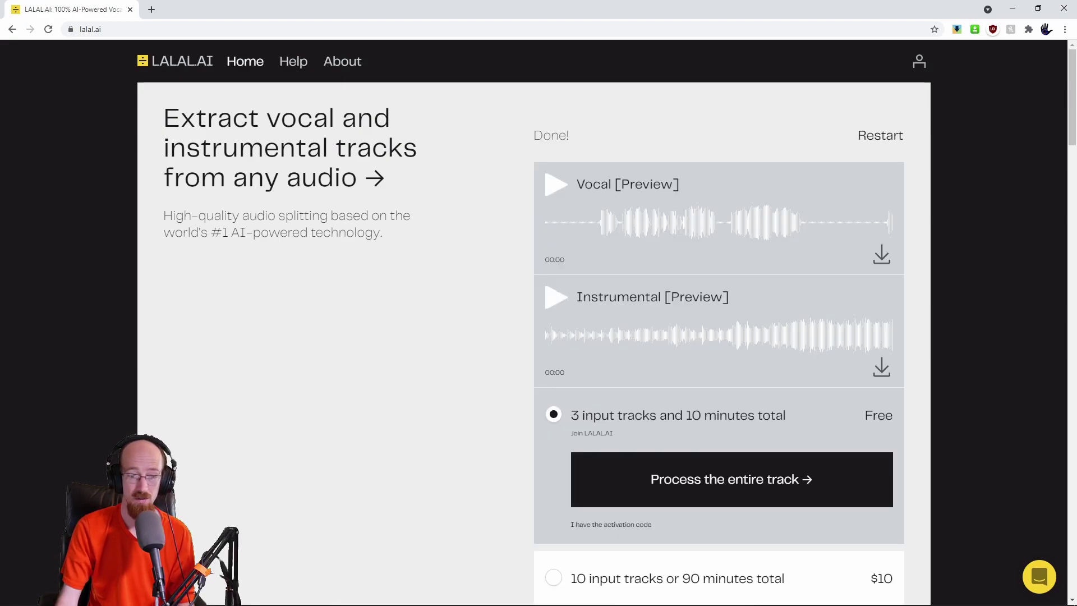
Review the processing packages and download the vocal preview of the split track.
{"action": "scroll", "coordinate": [538, 314], "scroll_direction": "down", "scroll_amount": 2}
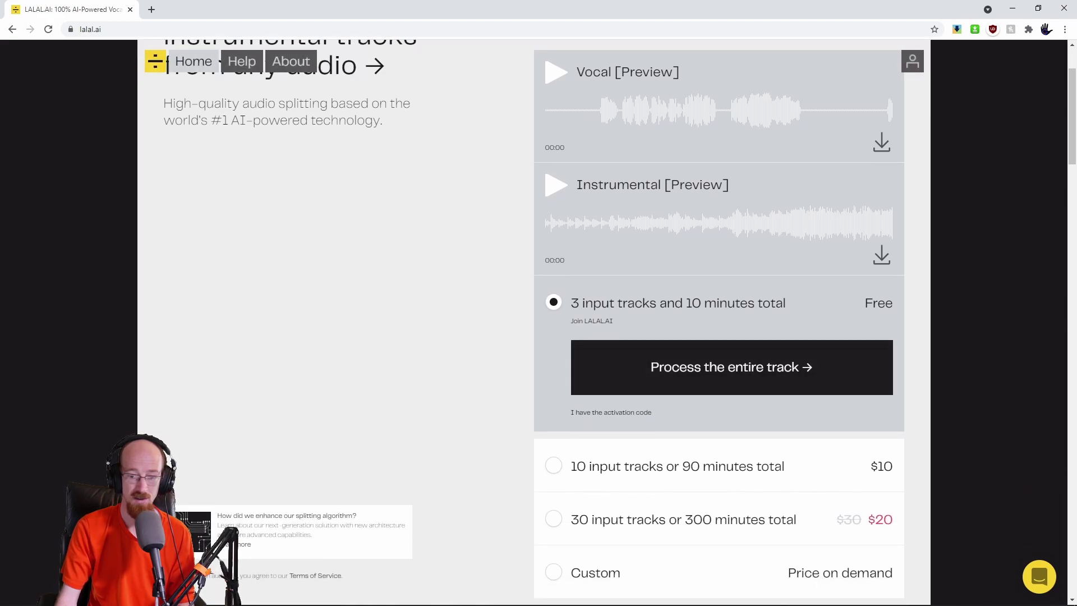
{"action": "scroll", "coordinate": [729, 368], "scroll_direction": "down", "scroll_amount": 1}
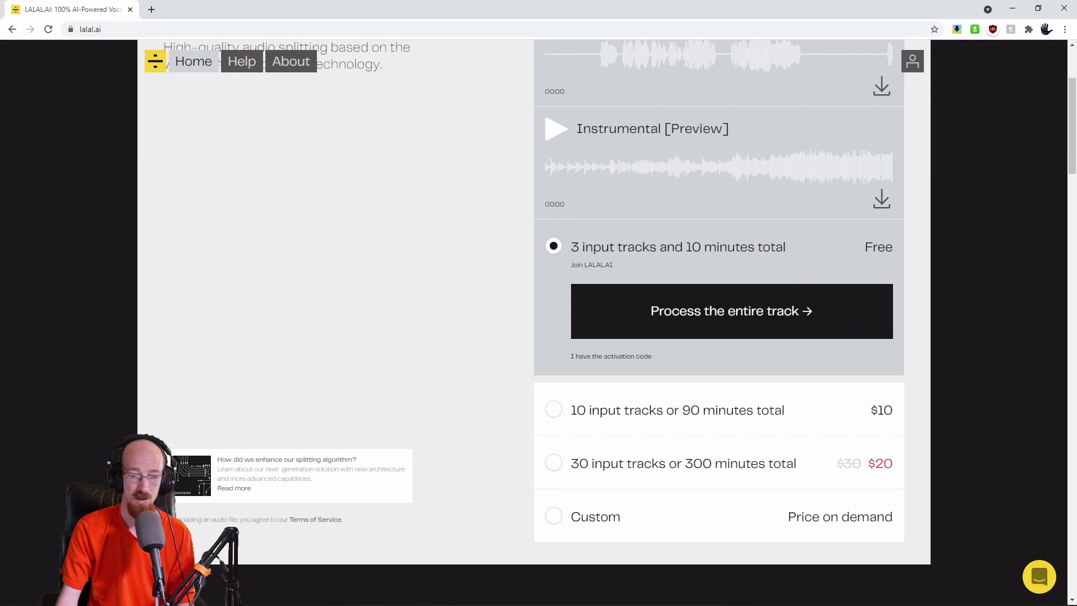
{"action": "scroll", "coordinate": [619, 317], "scroll_direction": "up", "scroll_amount": 2}
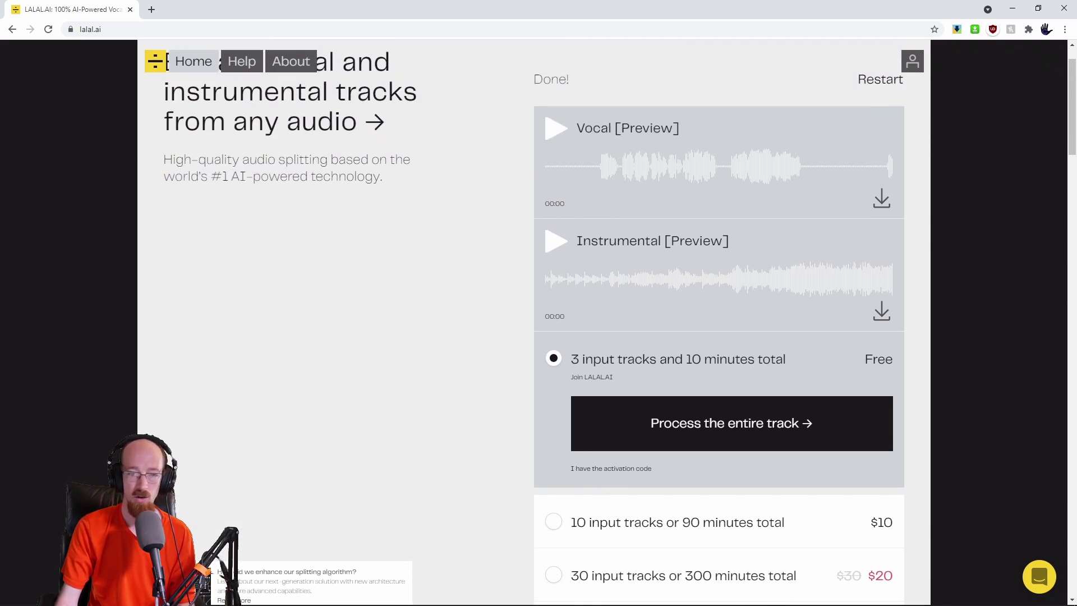
{"action": "left_click", "coordinate": [881, 198]}
{"action": "scroll", "coordinate": [881, 312], "scroll_direction": "up", "scroll_amount": 1}
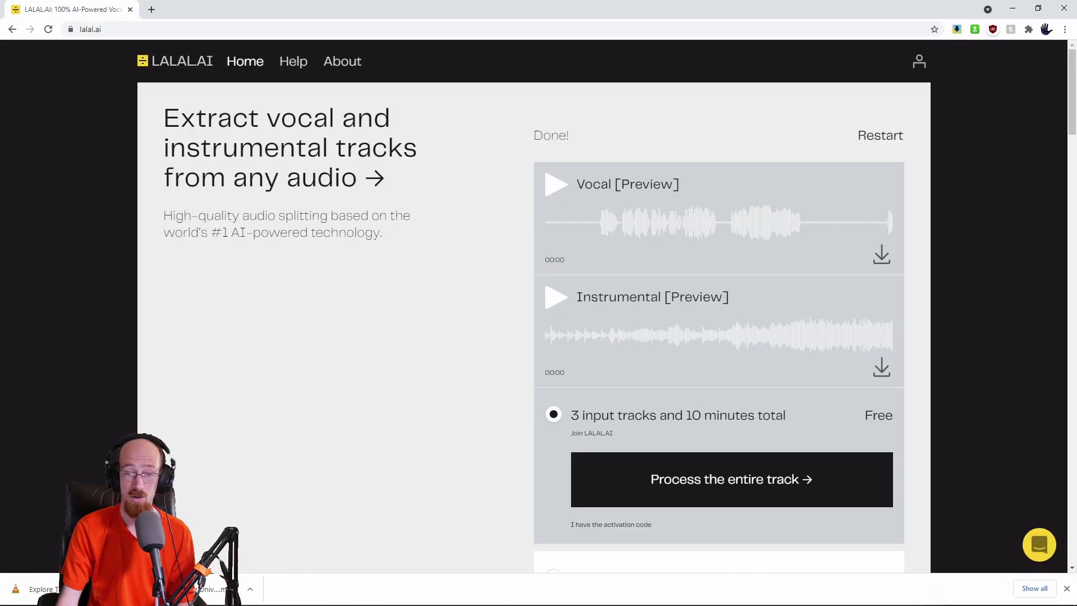
Restart the splitter and upload the MP3 version of Explore The Universe from its album folder.
{"action": "left_click", "coordinate": [880, 136]}
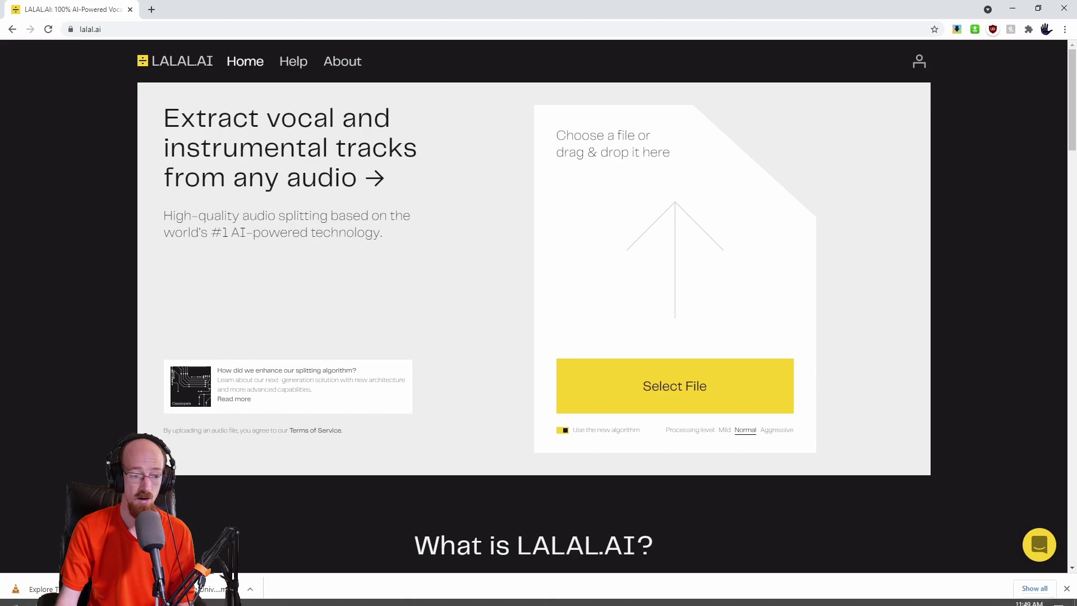
{"action": "left_click", "coordinate": [41, 594]}
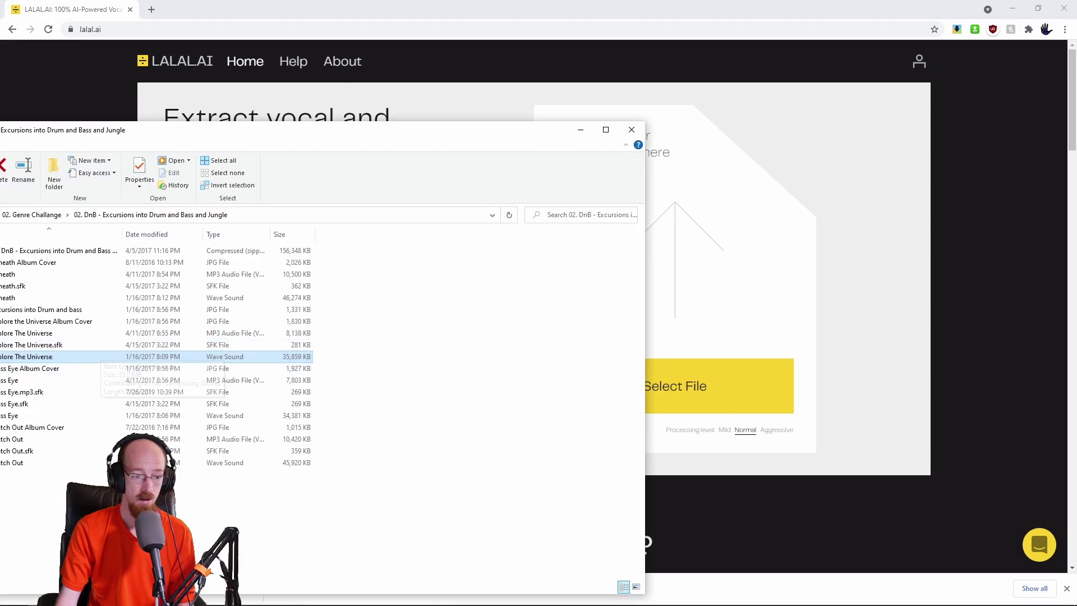
{"action": "left_click", "coordinate": [72, 335]}
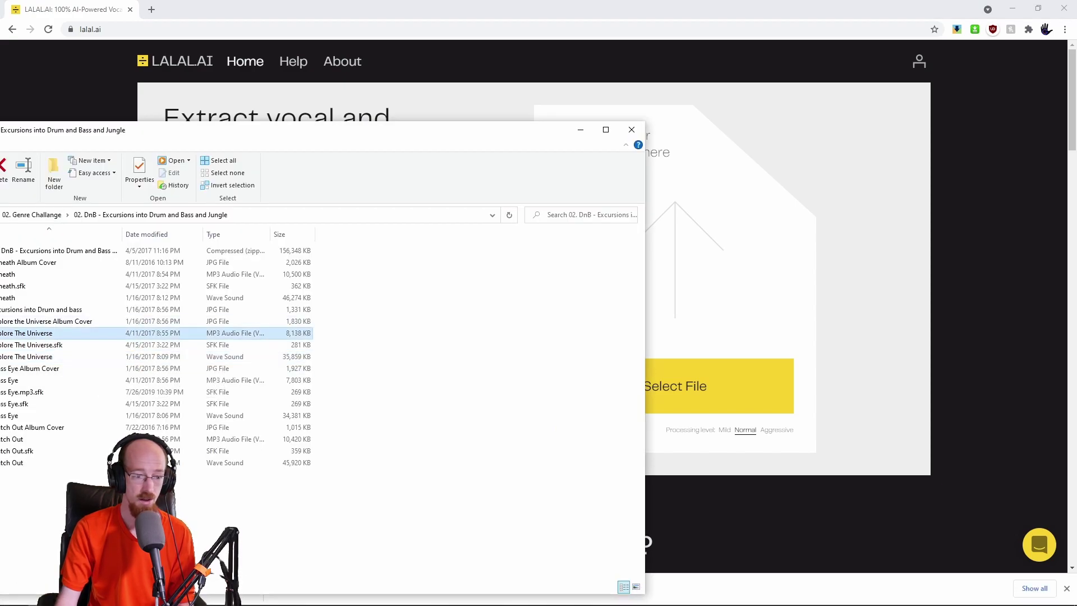
{"action": "left_click_drag", "start_coordinate": [34, 333], "coordinate": [750, 269]}
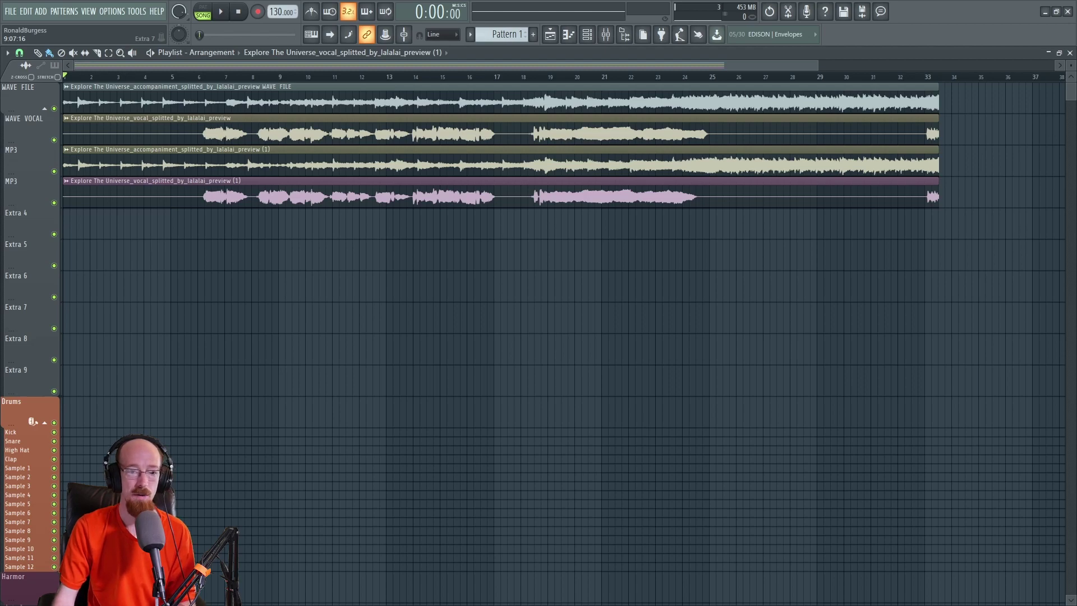
Highlight the MP3 and wave file clips in the FL Studio playlist to compare them.
{"action": "left_click_drag", "start_coordinate": [250, 95], "coordinate": [257, 204]}
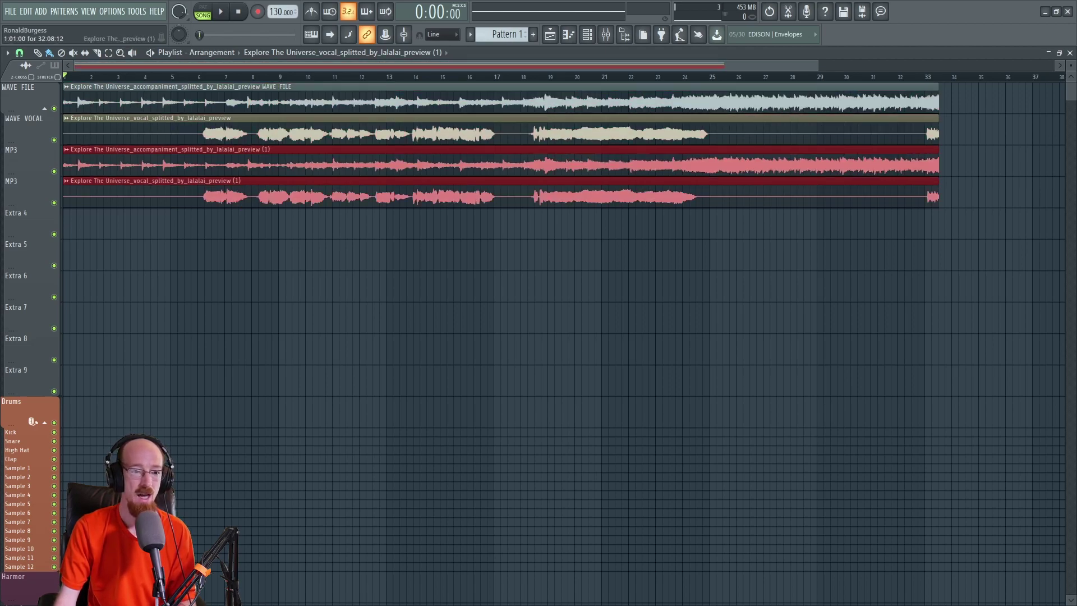
{"action": "left_click", "coordinate": [253, 163], "text": "ctrl"}
{"action": "left_click", "coordinate": [253, 132], "text": "ctrl"}
{"action": "left_click", "coordinate": [253, 101], "text": "ctrl"}
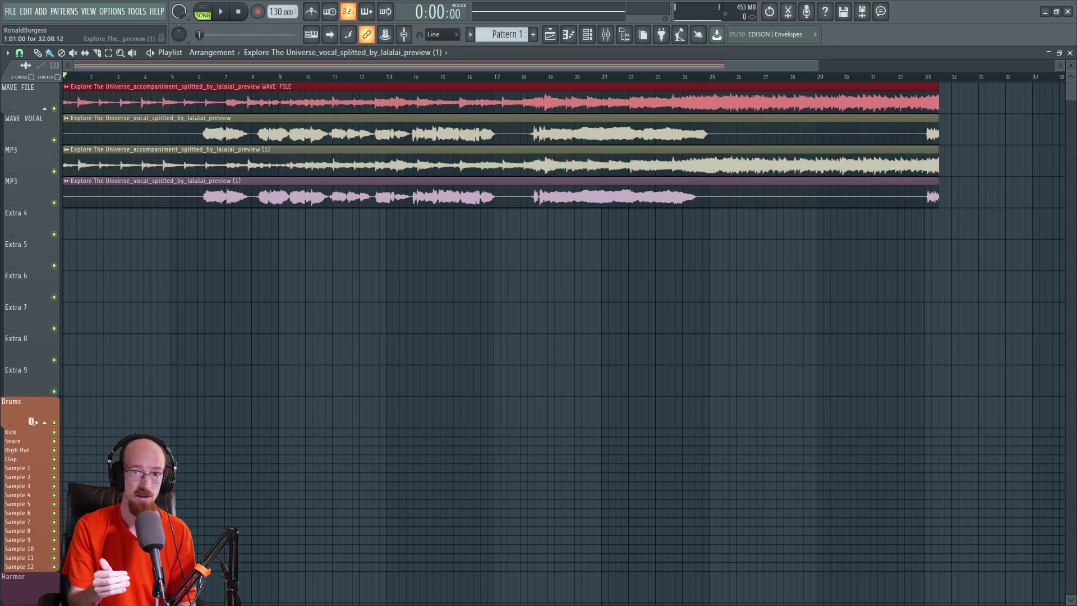
Switch to the Downloads folder and compare the sizes of the four split Explore The Universe files.
{"action": "key", "text": "super"}
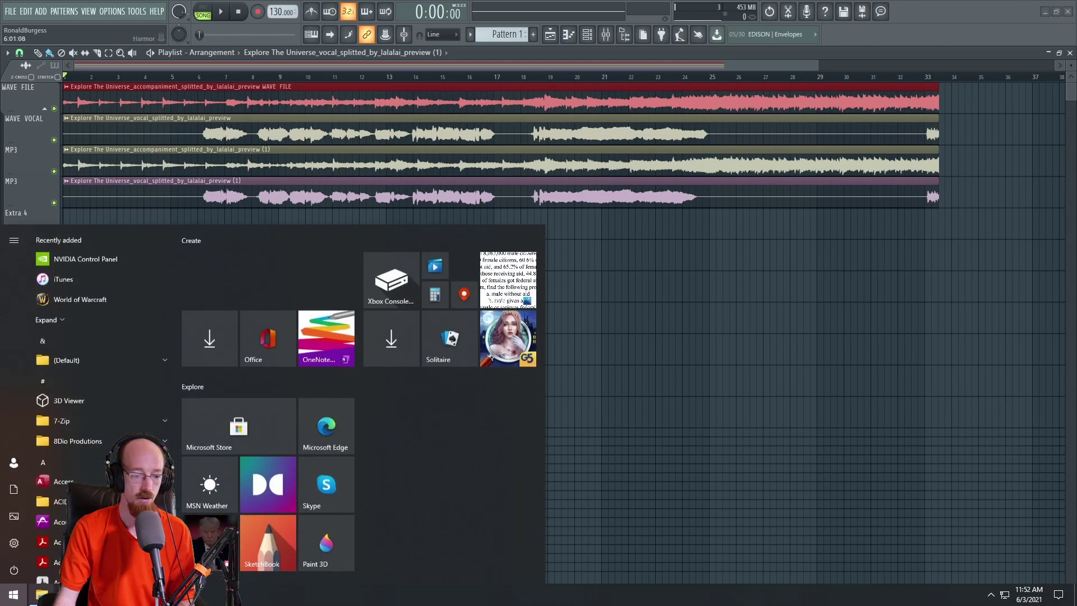
{"action": "mouse_move", "coordinate": [140, 595]}
{"action": "left_click", "coordinate": [304, 544]}
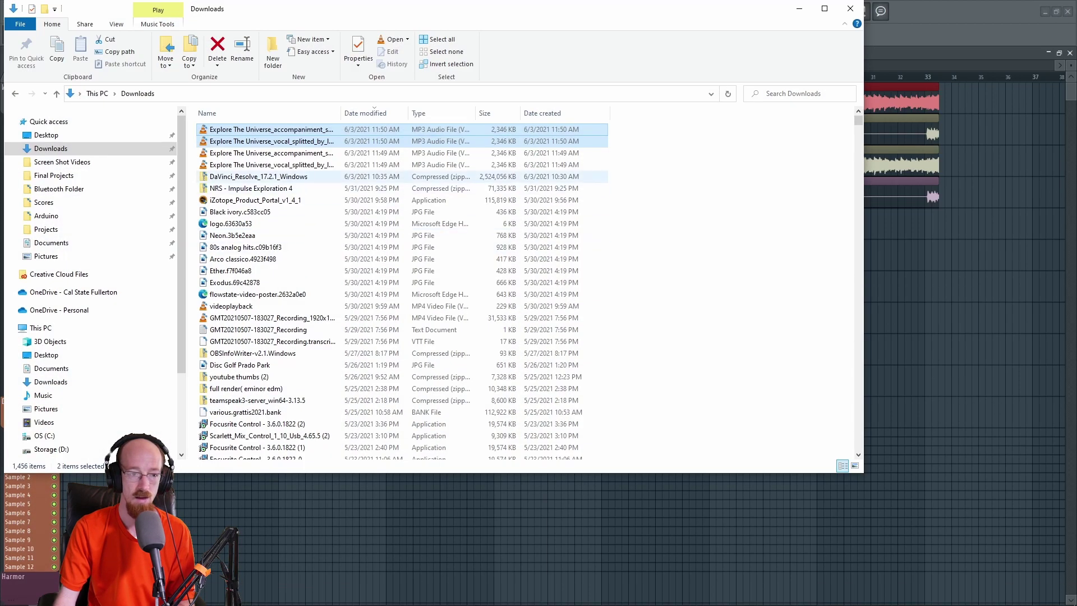
{"action": "left_click_drag", "start_coordinate": [634, 165], "coordinate": [311, 127]}
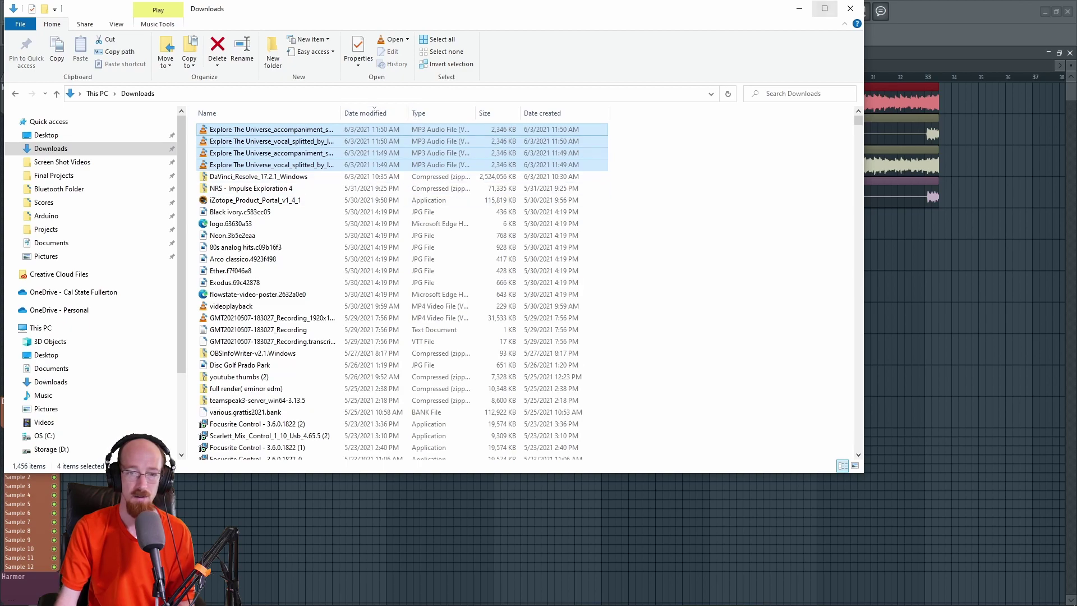
{"action": "left_click", "coordinate": [850, 8]}
Solo the WAVE VOCAL track and listen to it from about 0:08.
{"action": "left_click", "coordinate": [507, 77]}
{"action": "left_click_drag", "start_coordinate": [223, 76], "coordinate": [89, 77]}
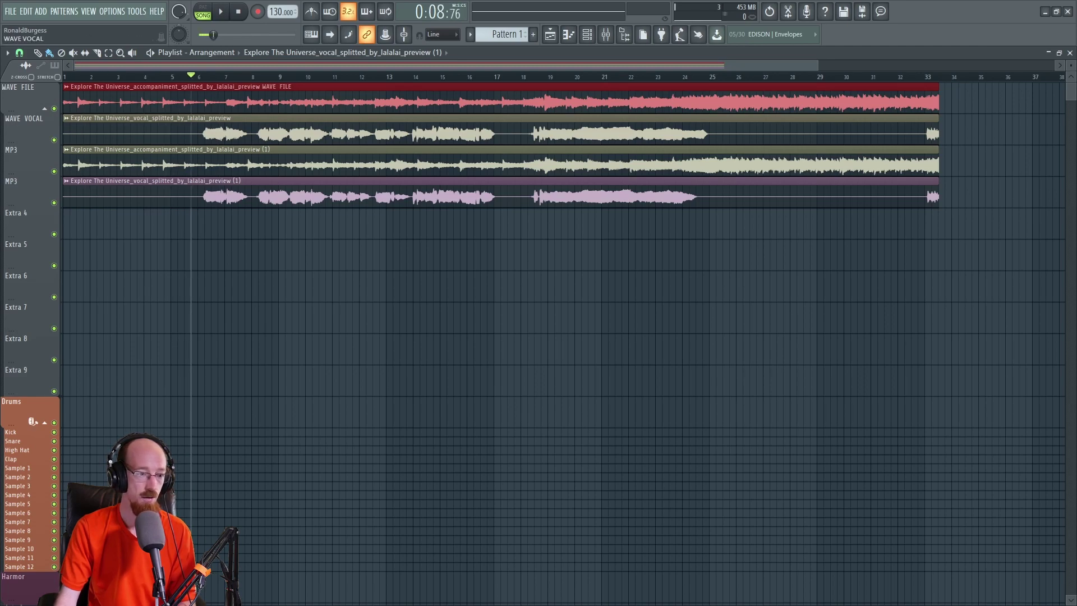
{"action": "key", "text": "ctrl+d"}
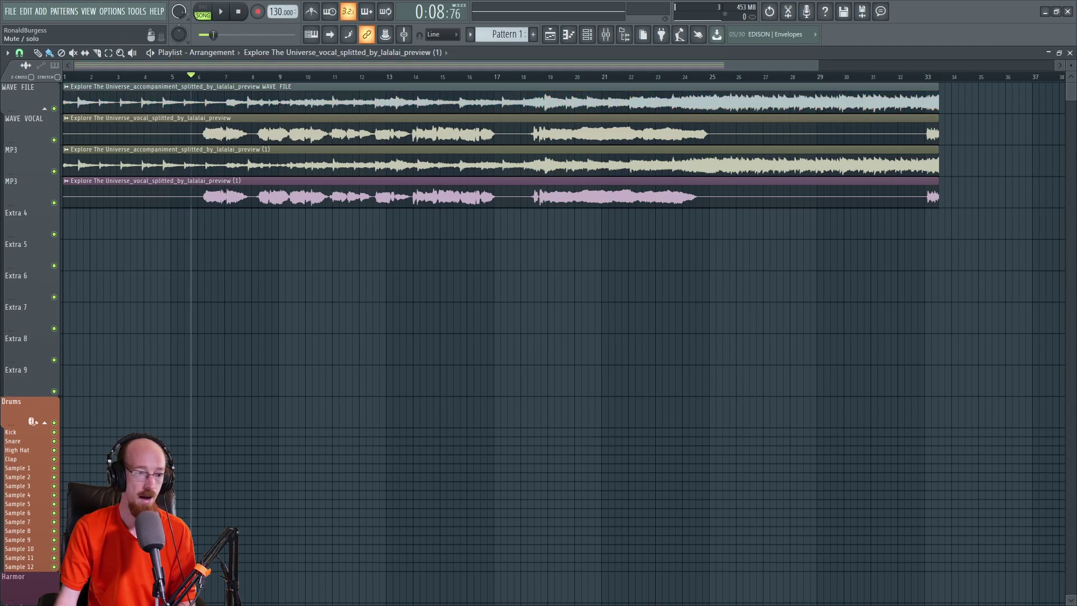
{"action": "right_click", "coordinate": [53, 140]}
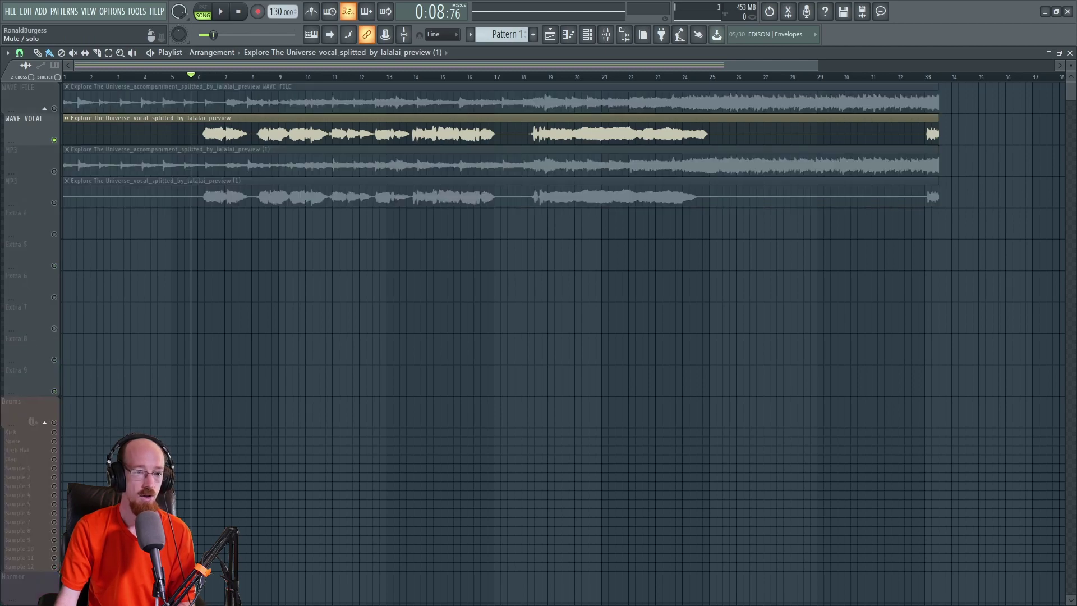
{"action": "left_click_drag", "start_coordinate": [190, 129], "coordinate": [320, 135]}
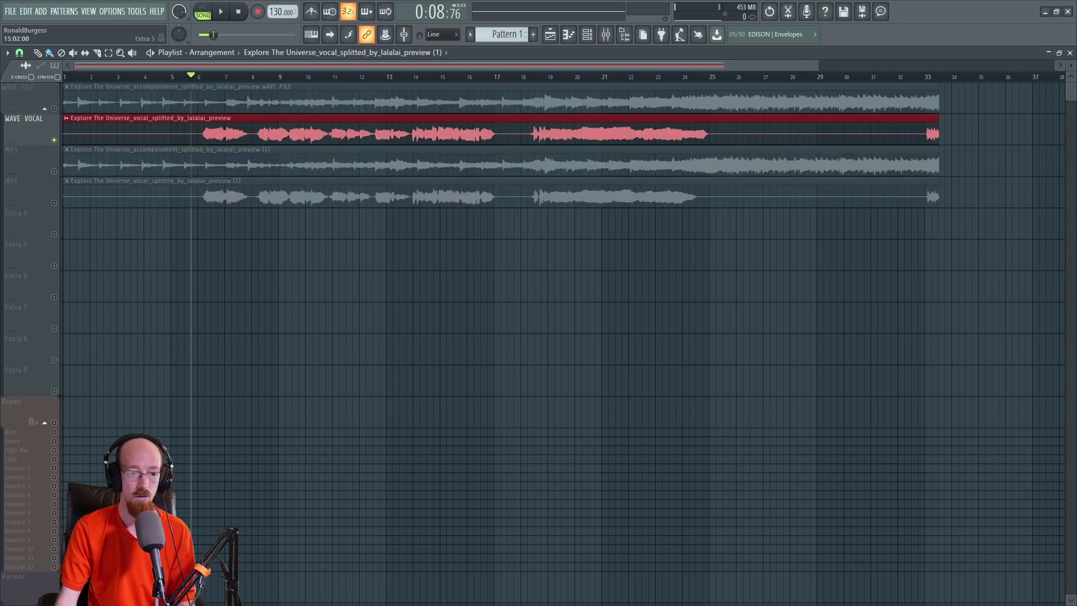
{"action": "key", "text": "space"}
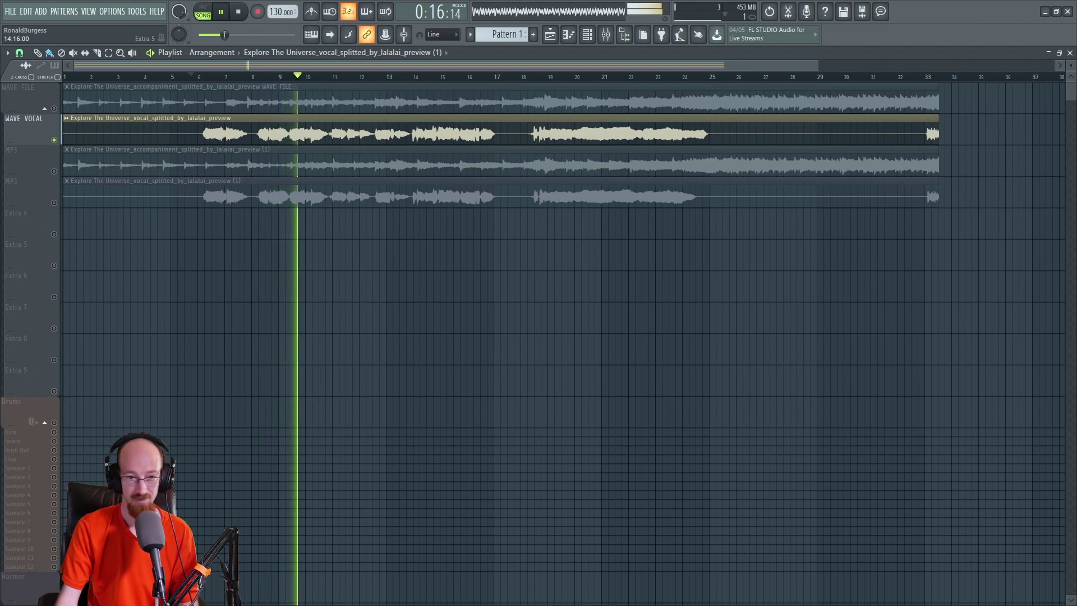
{"action": "key", "text": "space"}
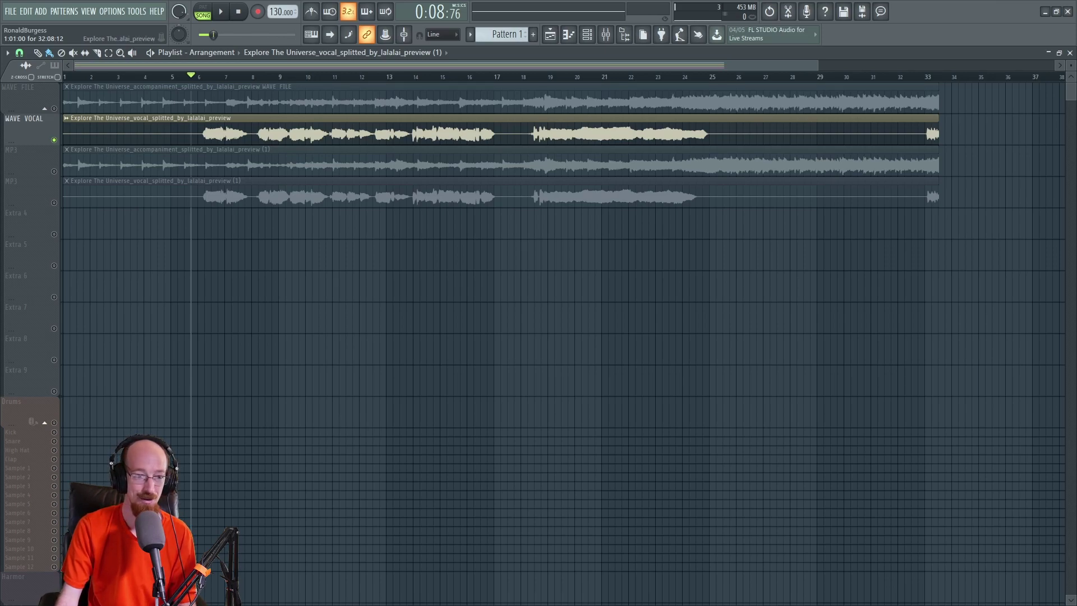
Solo the WAVE FILE accompaniment track and listen to it from around bar 6.
{"action": "left_click_drag", "start_coordinate": [252, 77], "coordinate": [251, 76]}
{"action": "left_click_drag", "start_coordinate": [309, 129], "coordinate": [380, 135]}
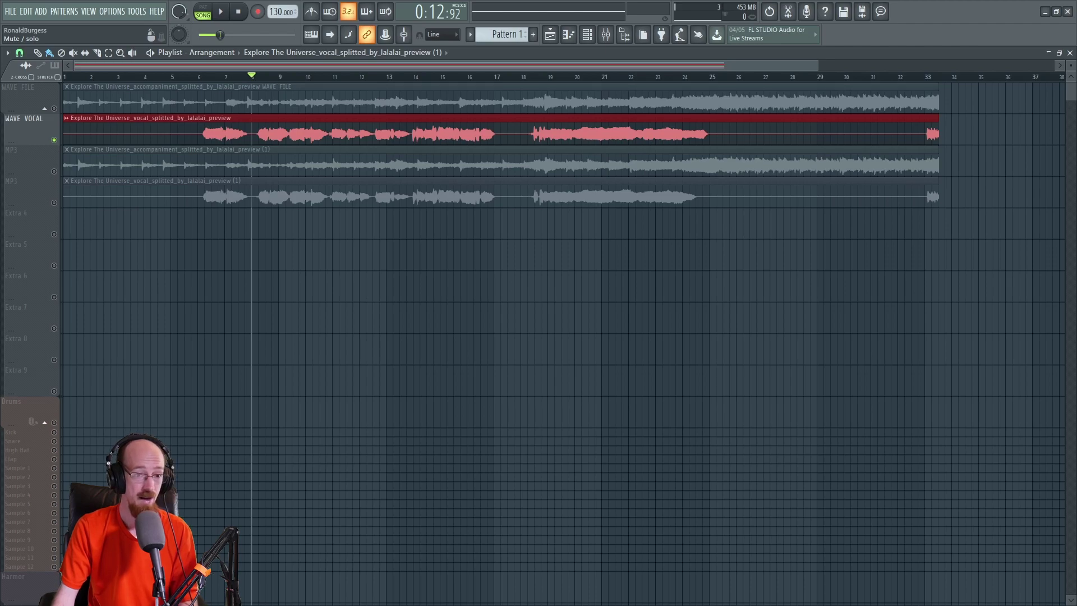
{"action": "right_click", "coordinate": [54, 108]}
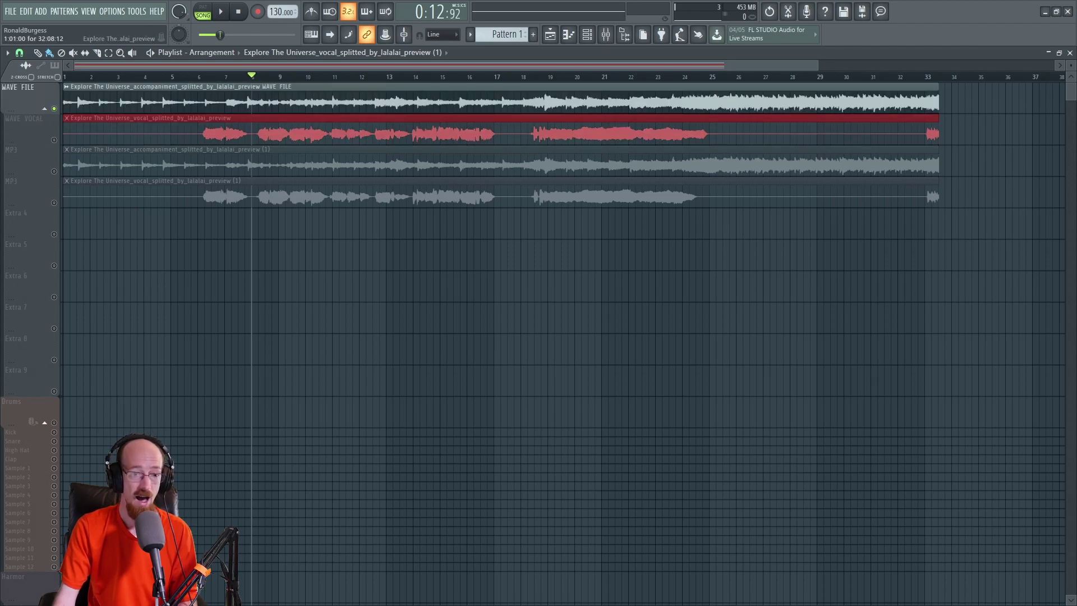
{"action": "left_click_drag", "start_coordinate": [259, 98], "coordinate": [339, 101], "text": "ctrl"}
{"action": "left_click", "coordinate": [365, 255], "text": "ctrl"}
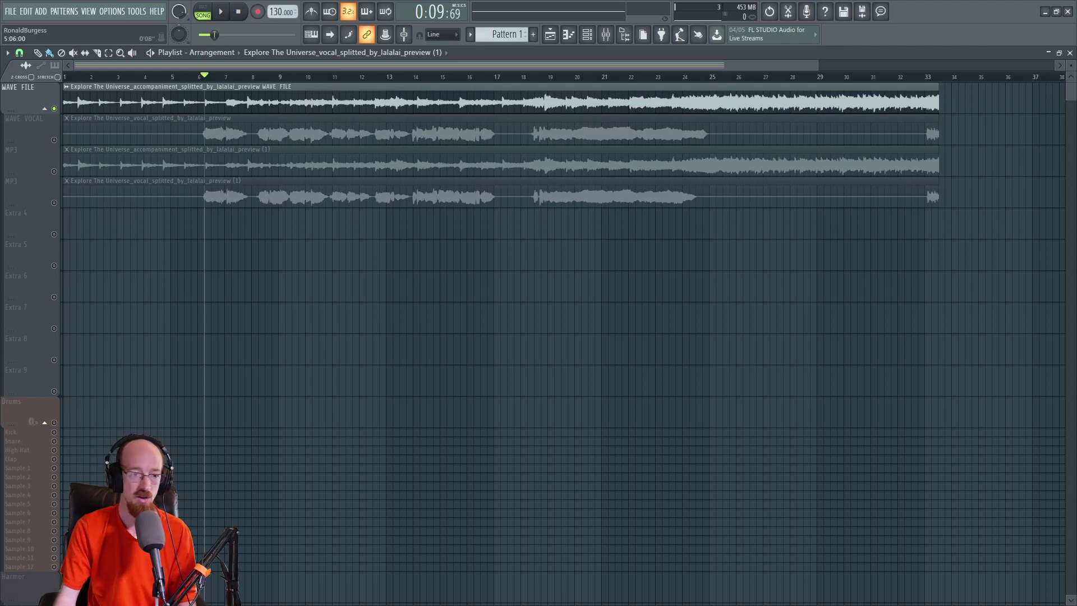
{"action": "key", "text": "space"}
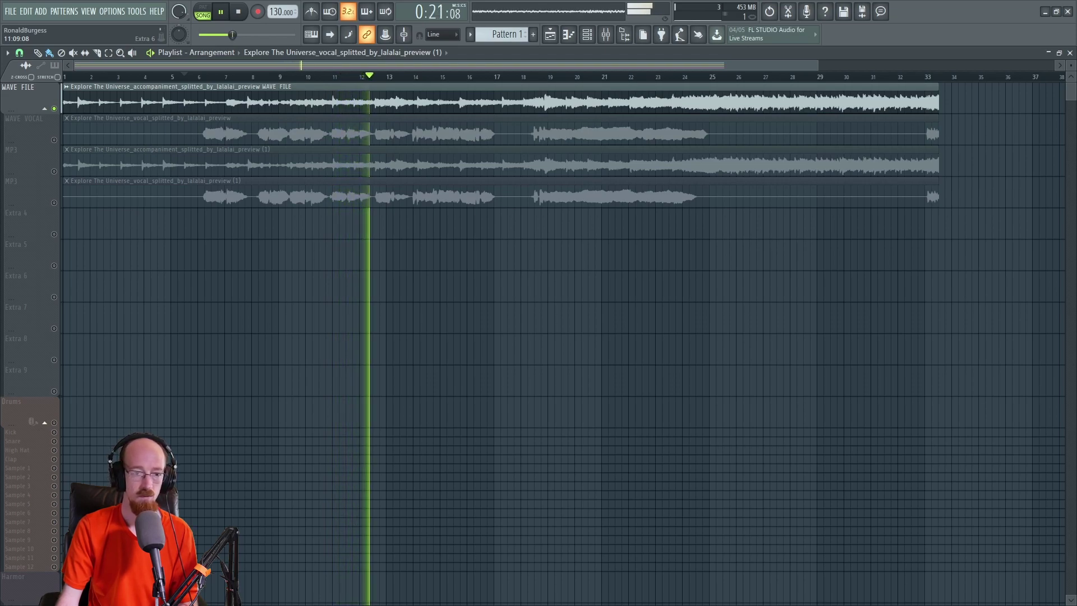
{"action": "key", "text": "space"}
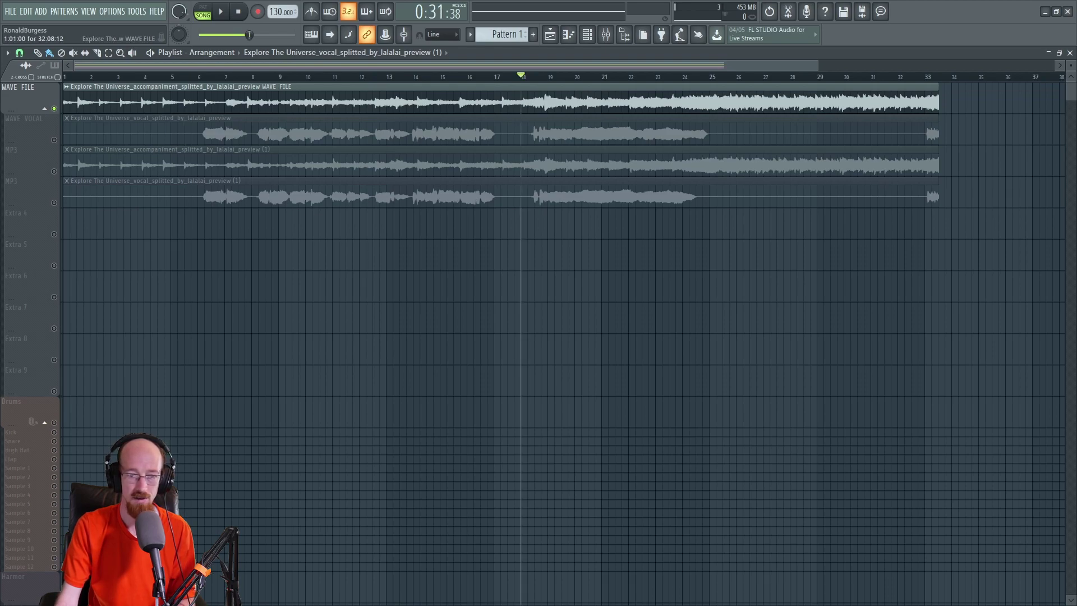
Solo the WAVE VOCAL track and listen to its second vocal section from about 0:31.
{"action": "right_click", "coordinate": [53, 139]}
{"action": "key", "text": "space"}
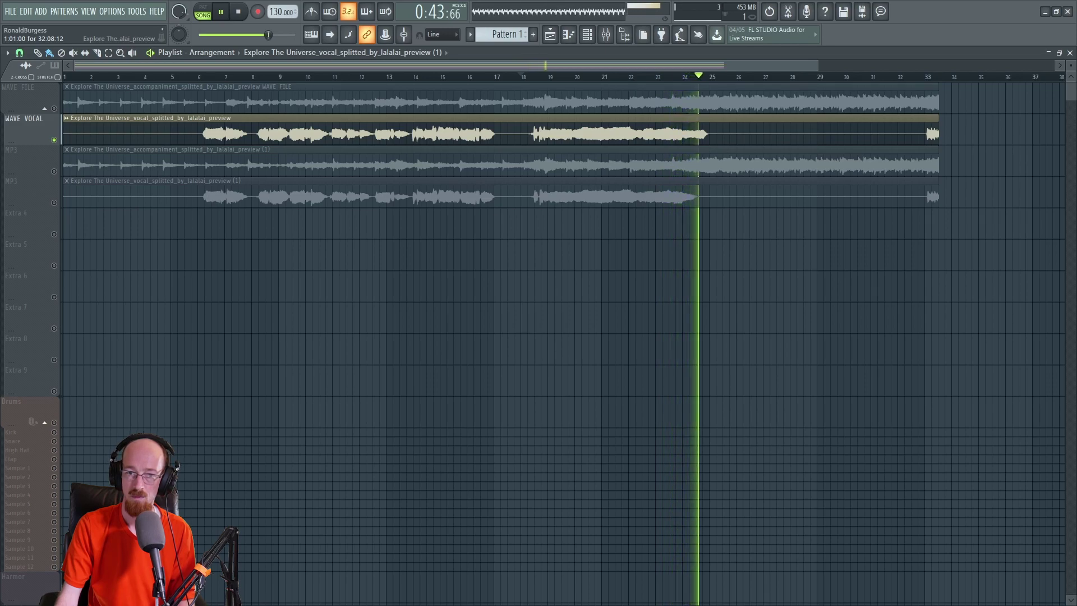
{"action": "key", "text": "space"}
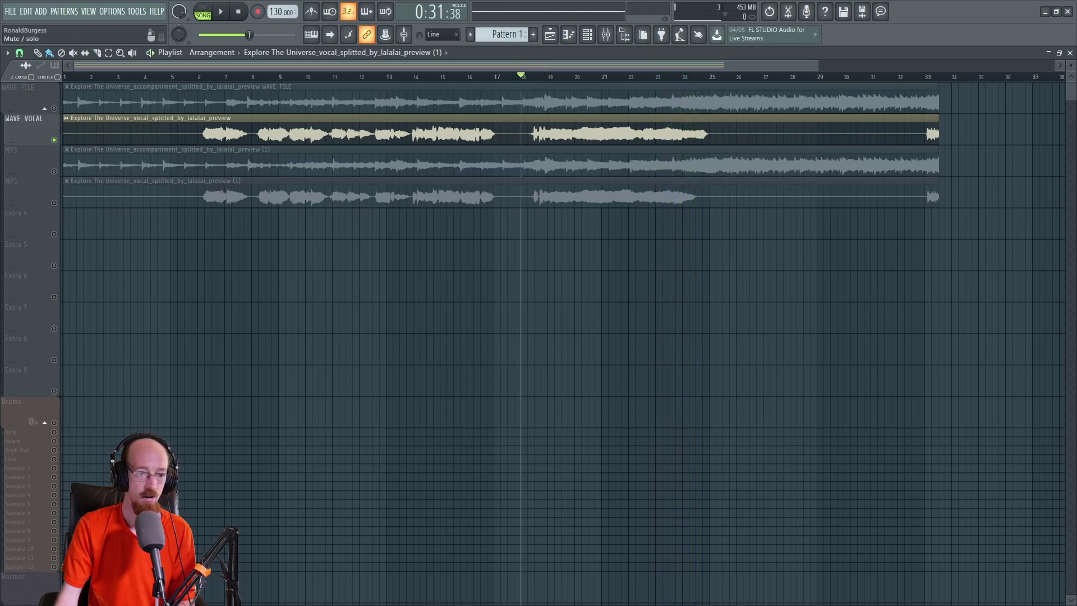
Mute the WAVE VOCAL track and listen to only the WAVE FILE accompaniment from about 0:31.
{"action": "left_click", "coordinate": [54, 108]}
{"action": "left_click", "coordinate": [54, 140]}
{"action": "key", "text": "space"}
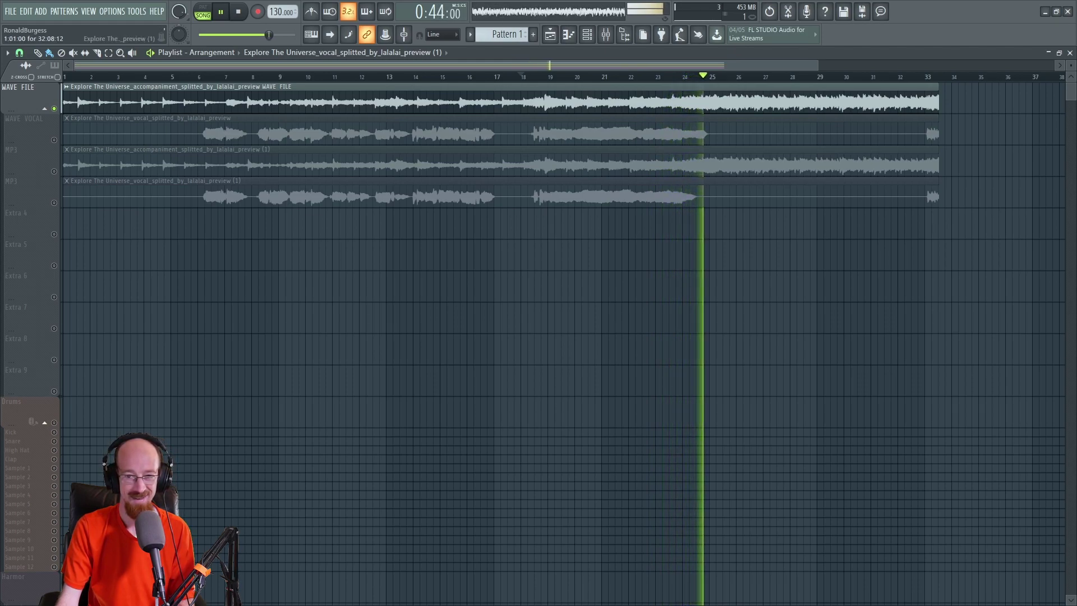
{"action": "key", "text": "space"}
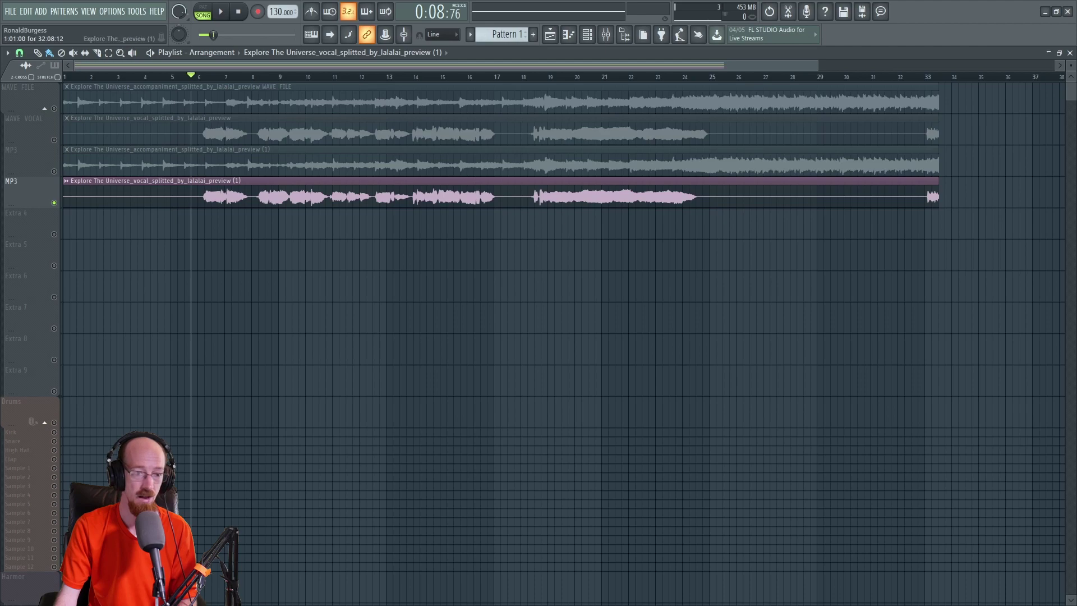
Listen to the soloed MP3 vocal track from about 0:08 and select the WAVE VOCAL clip for comparison.
{"action": "key", "text": "space"}
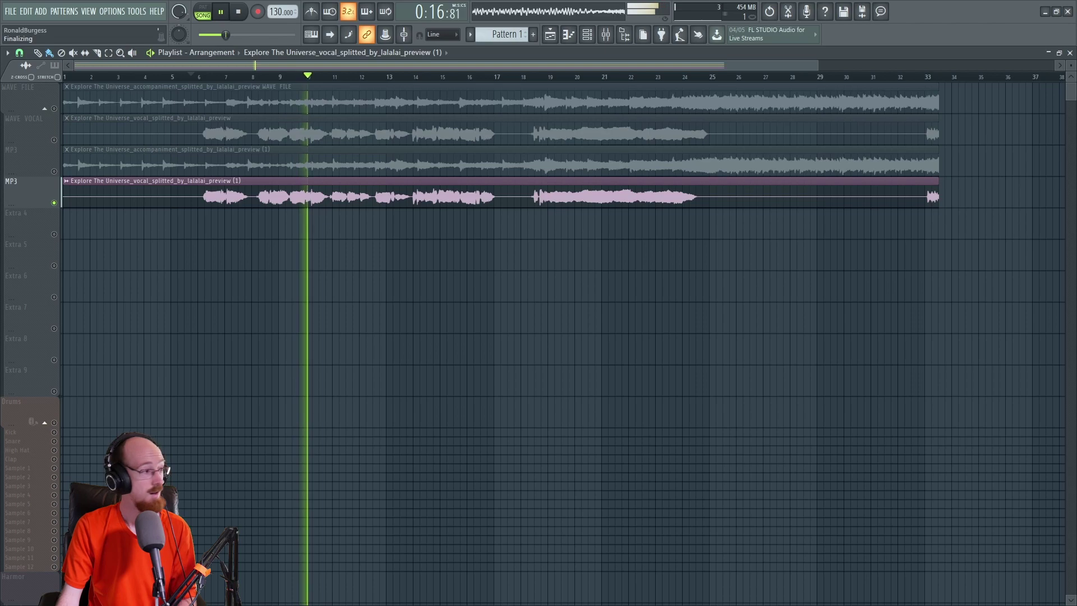
{"action": "key", "text": "space"}
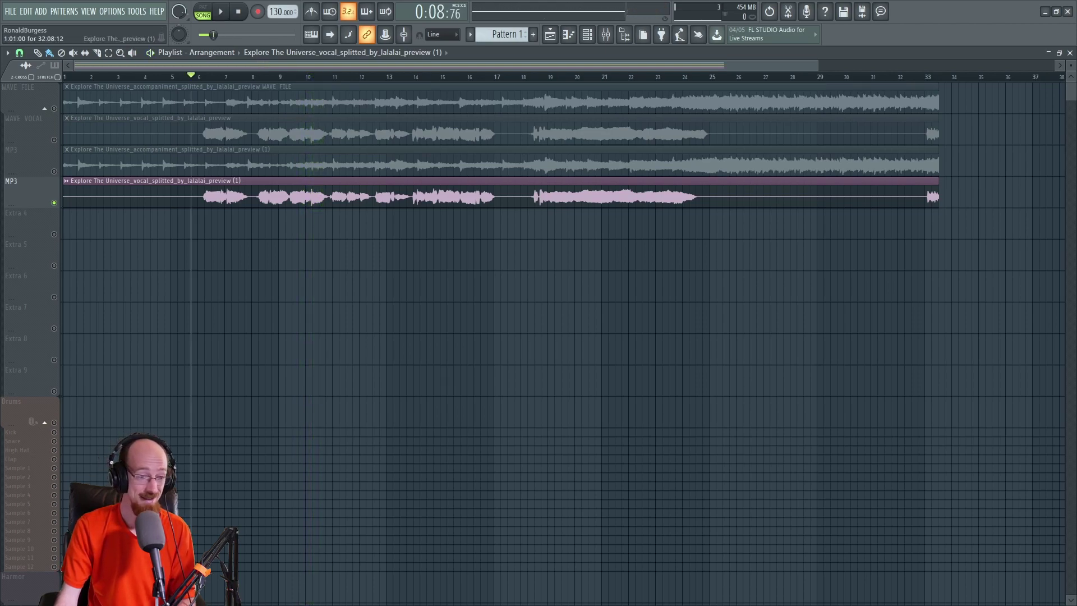
{"action": "left_click_drag", "start_coordinate": [248, 116], "coordinate": [427, 143]}
Unmute the MP3 accompaniment track, mute the MP3 vocal, and listen from about 0:08.
{"action": "left_click", "coordinate": [54, 171]}
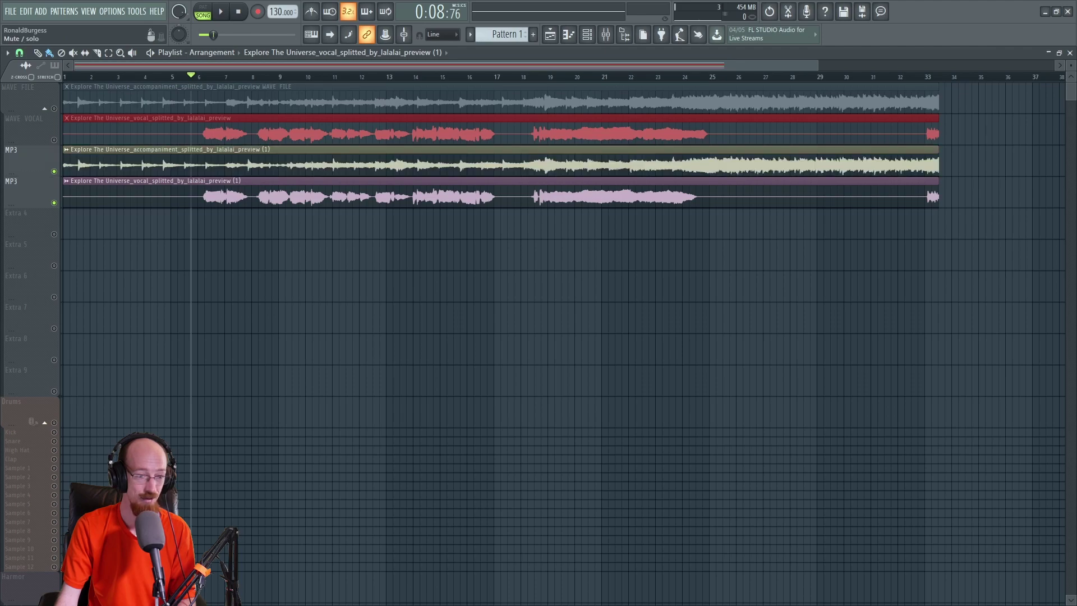
{"action": "left_click", "coordinate": [54, 202]}
{"action": "key", "text": "space"}
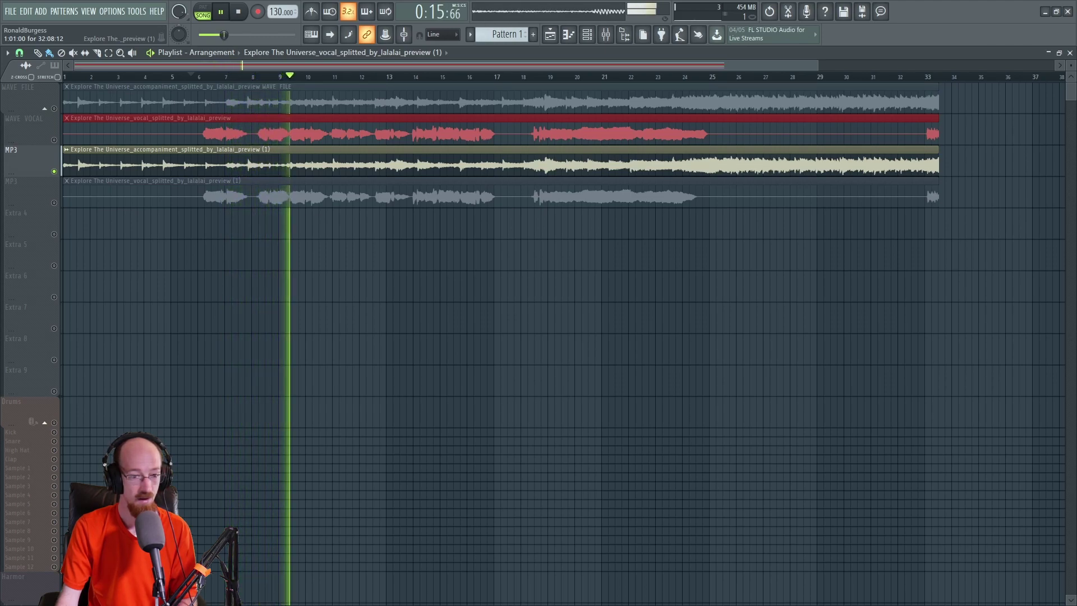
{"action": "key", "text": "space"}
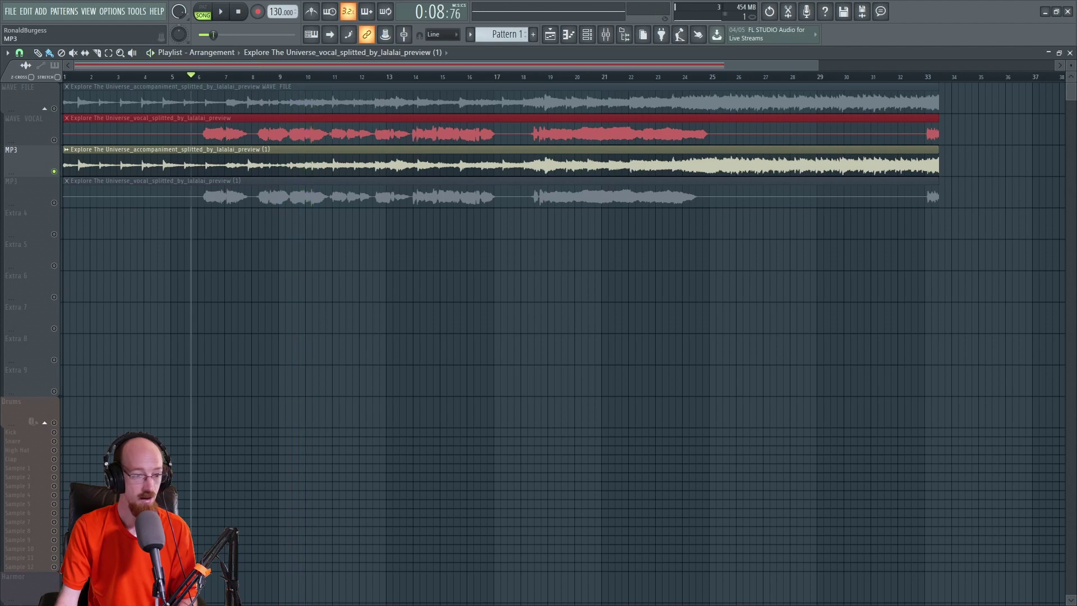
Unmute the WAVE FILE accompaniment, mute the MP3 one, and play the same section from about 0:08.
{"action": "left_click", "coordinate": [54, 108]}
{"action": "left_click", "coordinate": [54, 171]}
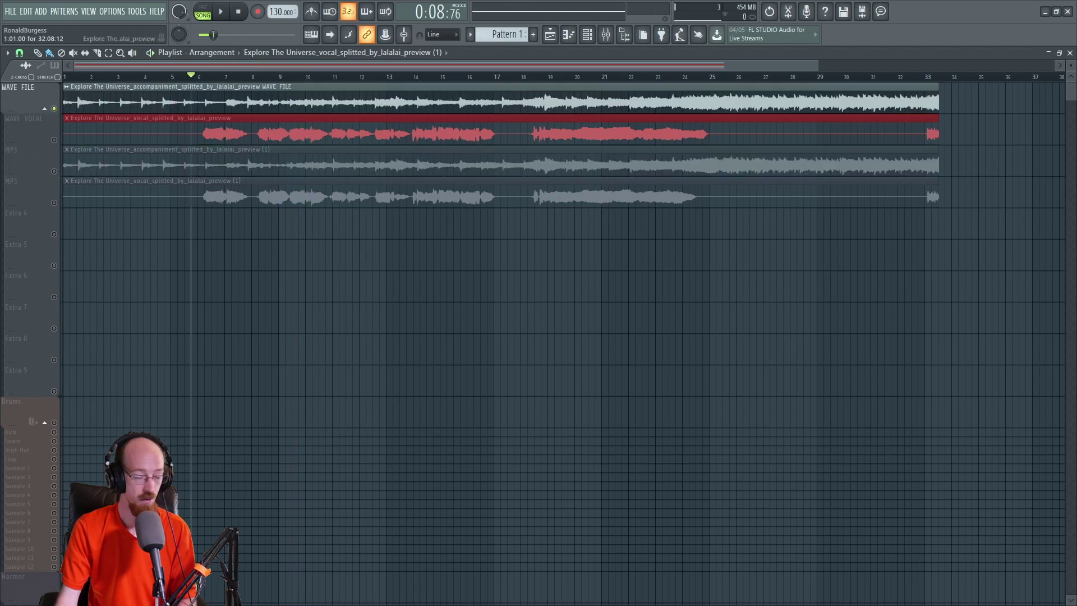
{"action": "key", "text": "space"}
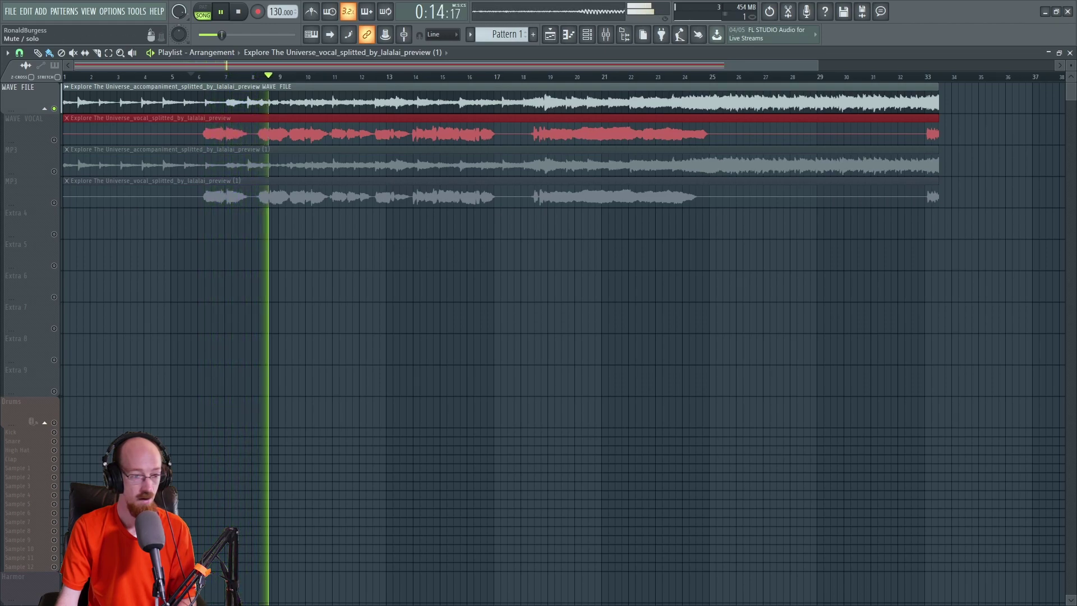
Stop playback, unmute the WAVE VOCAL track and both MP3 tracks, and leave no clip selected.
{"action": "key", "text": "space"}
{"action": "left_click", "coordinate": [54, 108]}
{"action": "left_click", "coordinate": [54, 108]}
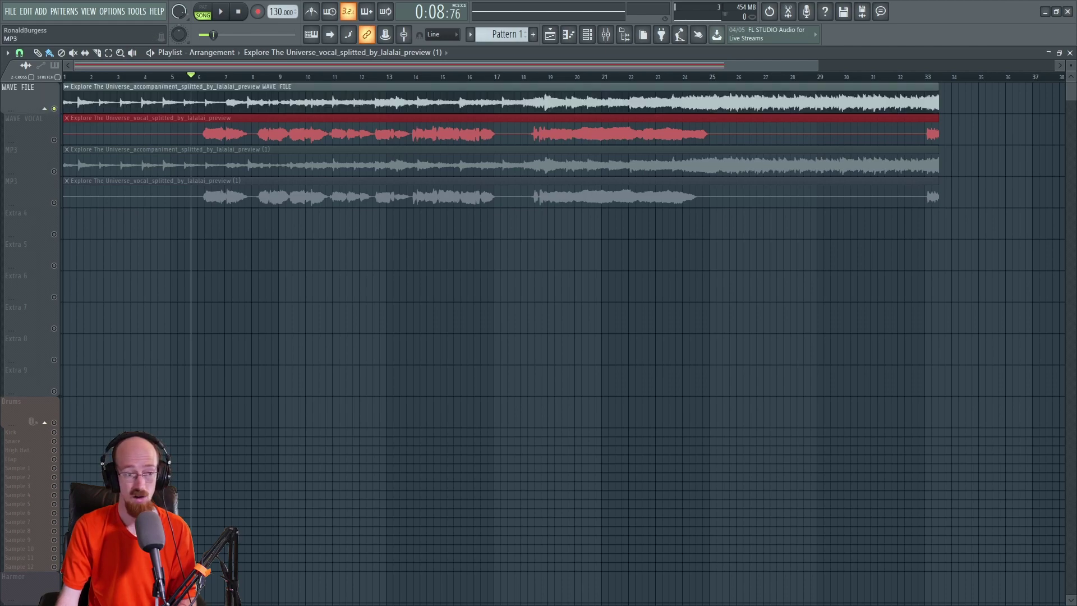
{"action": "left_click", "coordinate": [54, 140]}
{"action": "left_click", "coordinate": [54, 171]}
{"action": "left_click", "coordinate": [53, 202]}
{"action": "left_click", "coordinate": [501, 165], "text": "ctrl"}
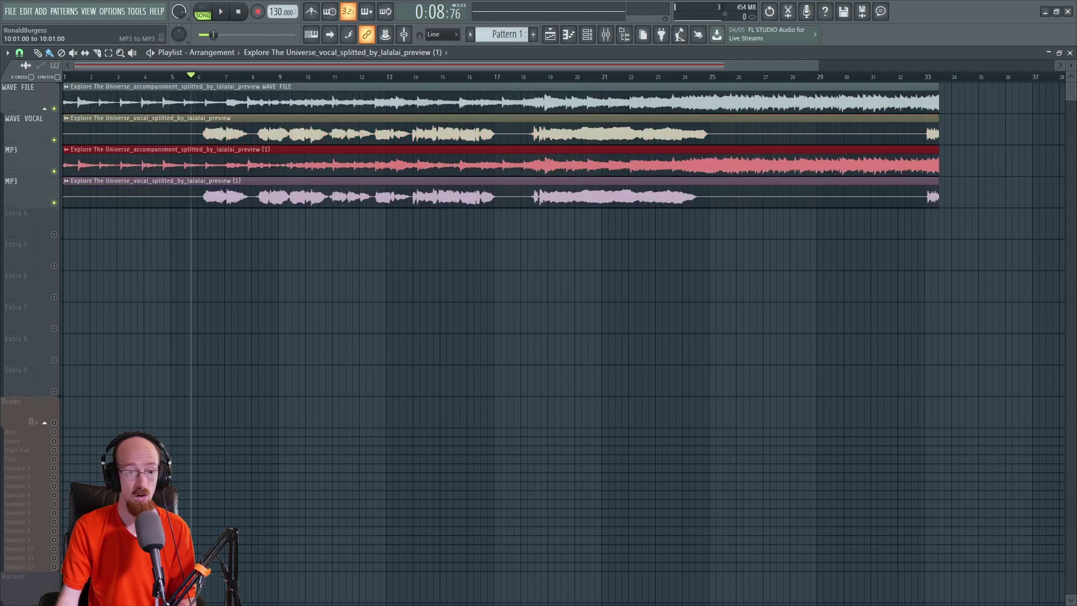
{"action": "left_click", "coordinate": [718, 286], "text": "ctrl"}
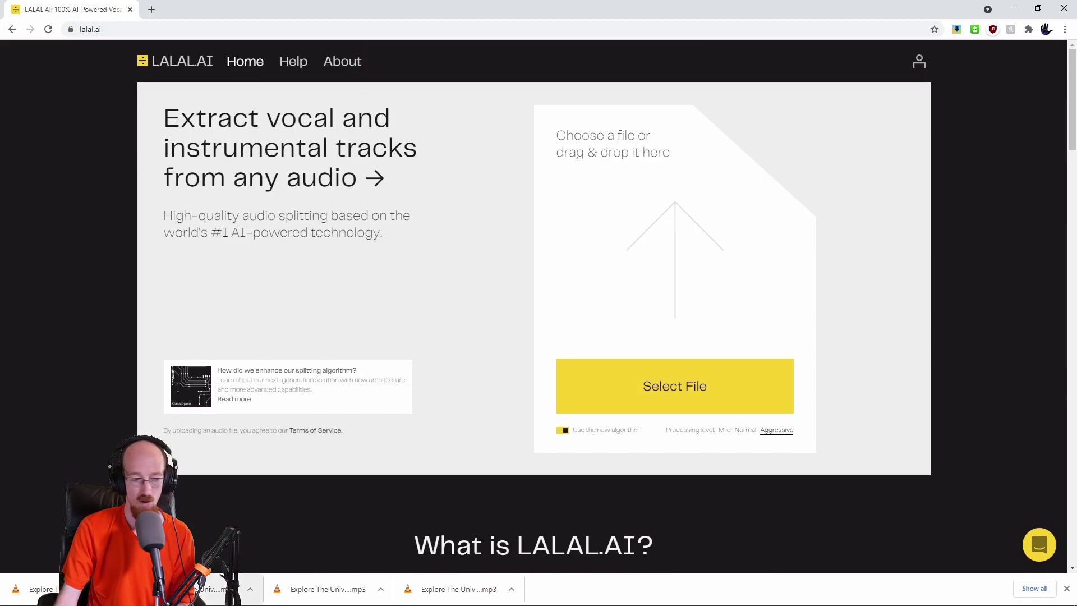
Switch to LALAL.AI, split the Explore The Universe WAV with Aggressive processing, and download the vocal and instrumental previews.
{"action": "left_click", "coordinate": [41, 594]}
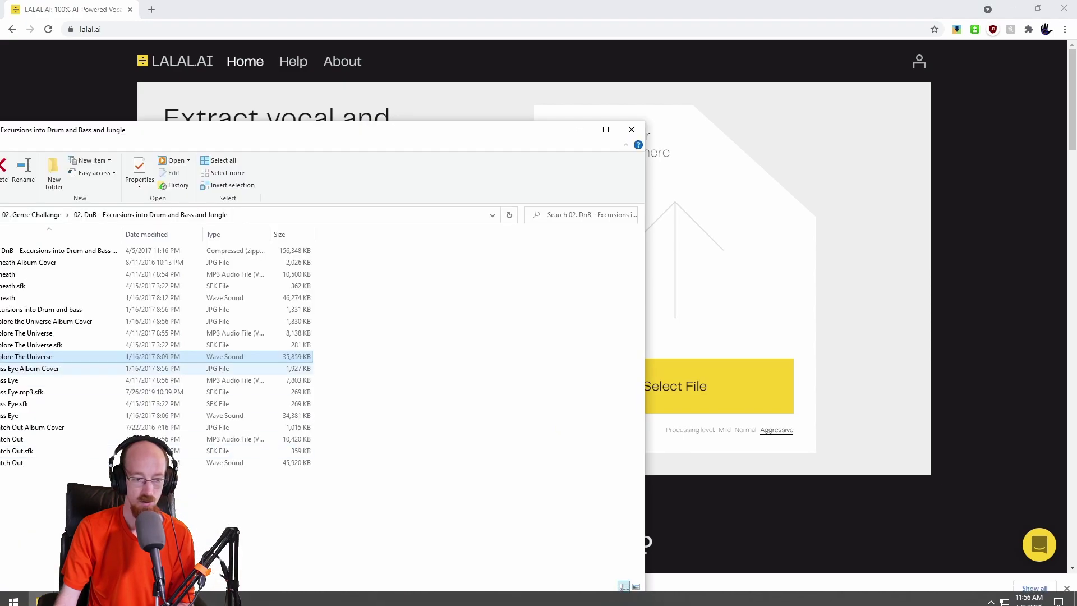
{"action": "left_click_drag", "start_coordinate": [180, 356], "coordinate": [701, 280]}
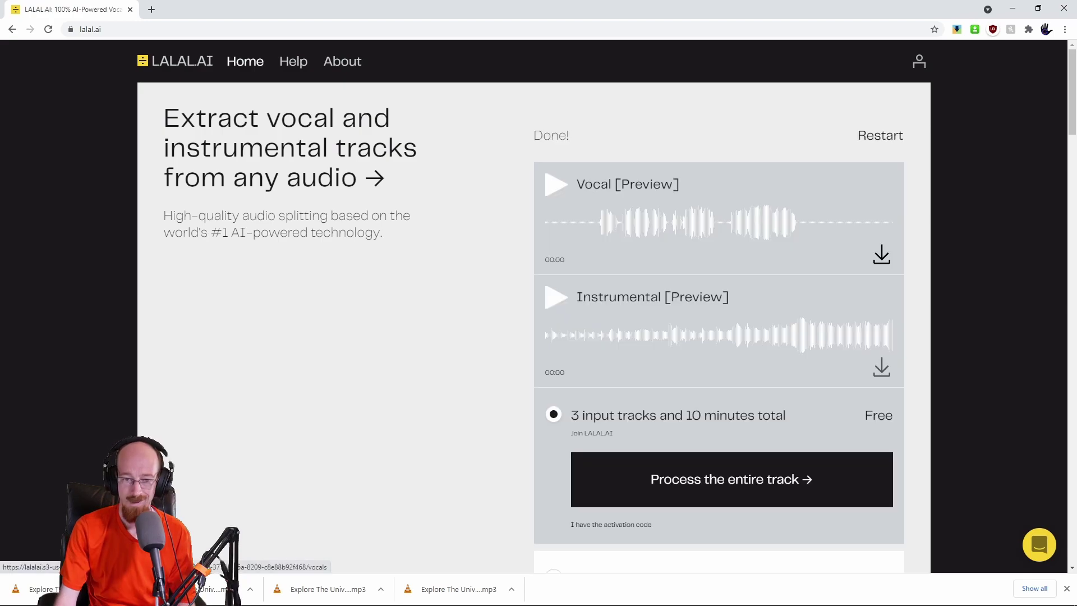
{"action": "left_click", "coordinate": [882, 255]}
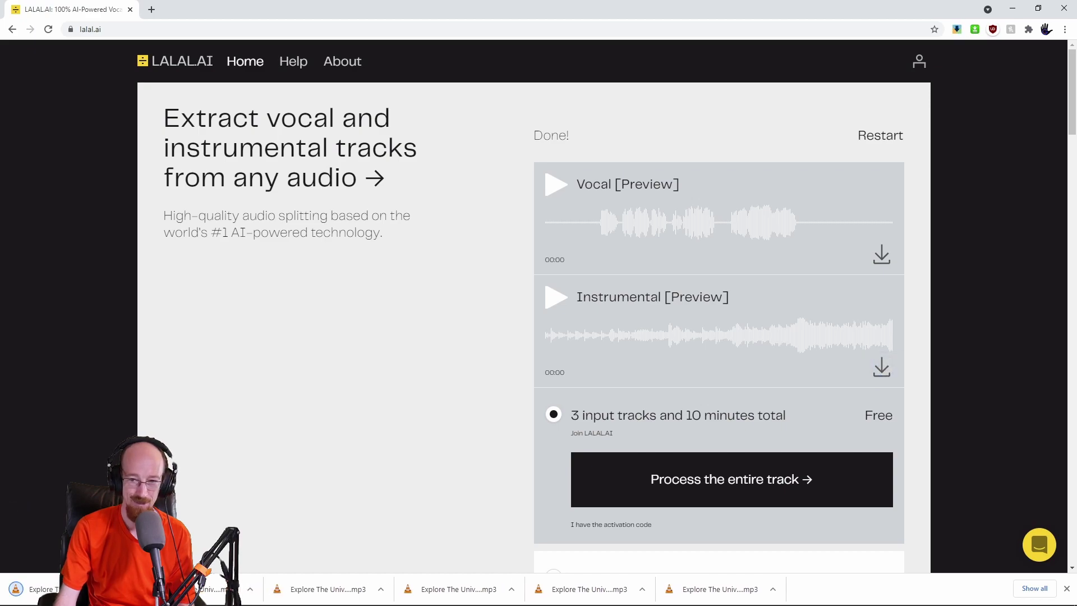
Reload LALAL.AI, split the MP3 version of Explore The Universe, and download its vocal and instrumental previews.
{"action": "key", "text": "F5"}
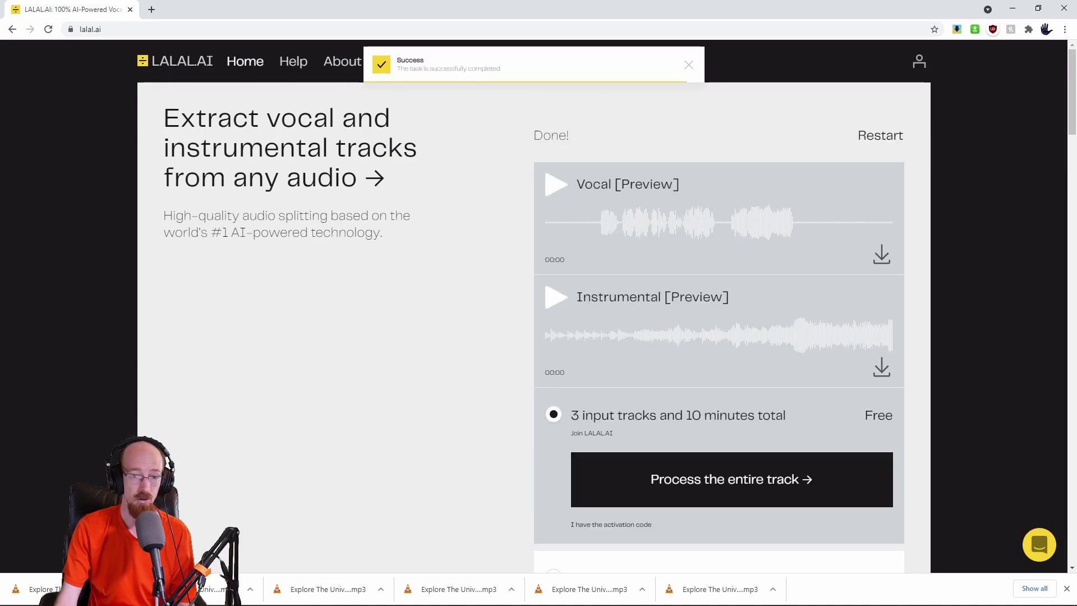
{"action": "left_click", "coordinate": [881, 254]}
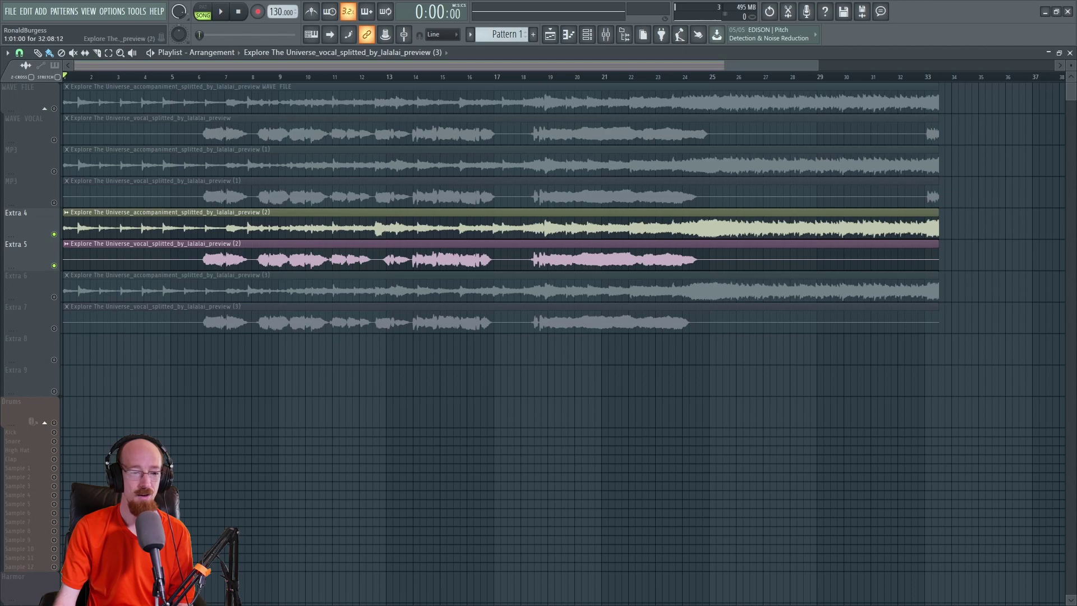
Switch to FL Studio, select the Extra 6 and Extra 7 clips, mute Extra 4, and listen to the Extra 5 vocal from about 0:09.
{"action": "left_click_drag", "start_coordinate": [136, 222], "coordinate": [148, 275]}
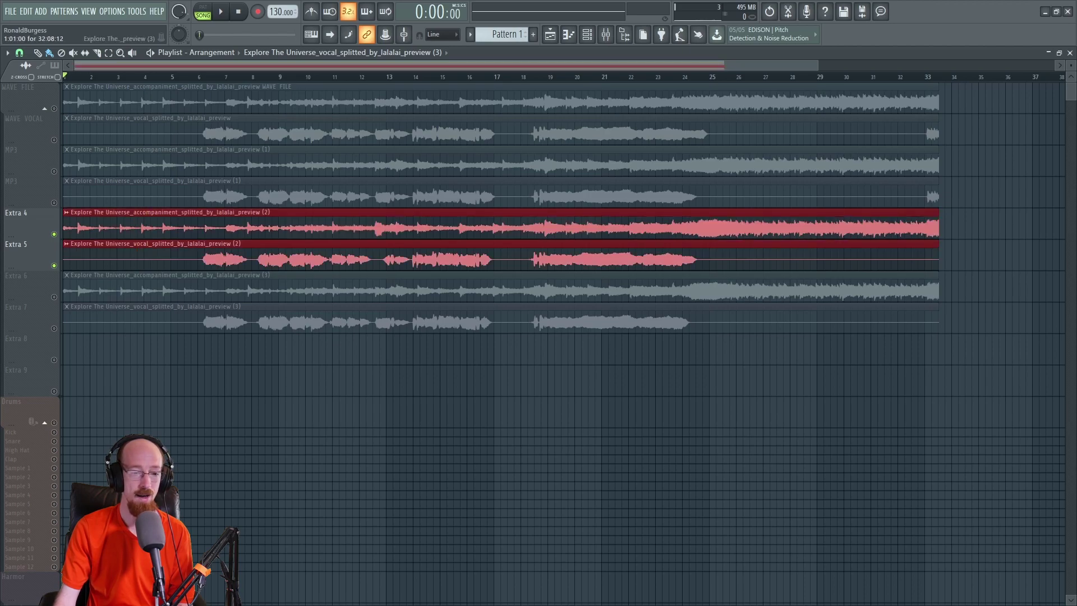
{"action": "left_click_drag", "start_coordinate": [230, 272], "coordinate": [245, 334]}
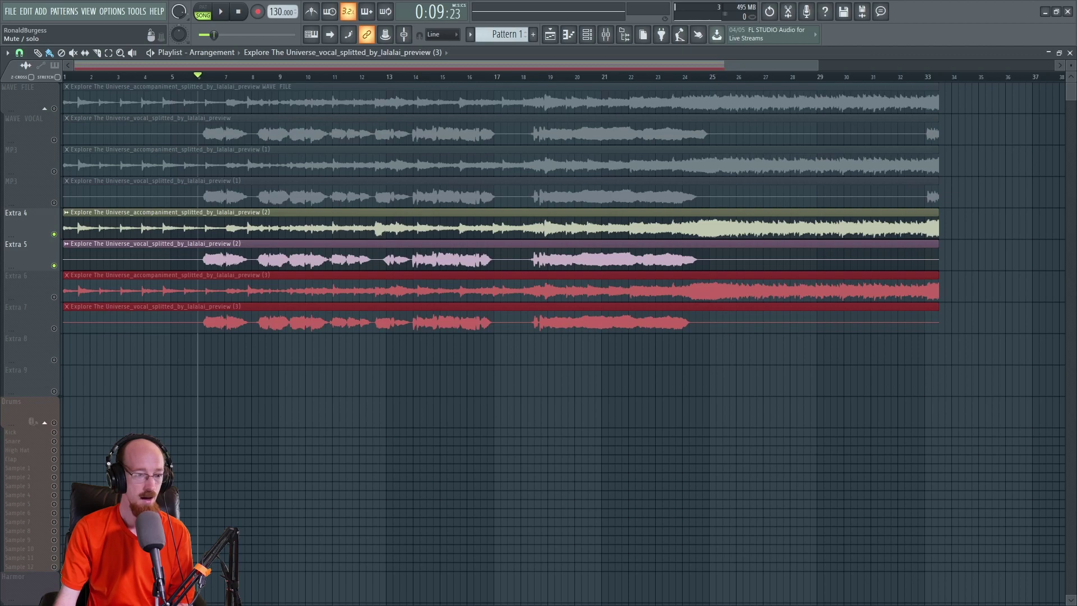
{"action": "left_click", "coordinate": [53, 234]}
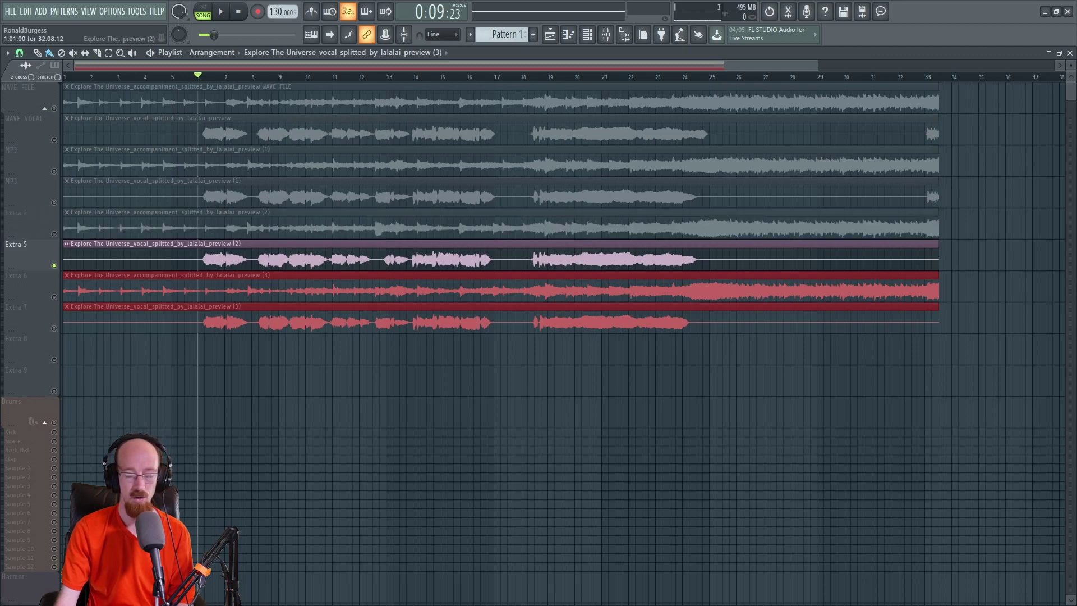
{"action": "key", "text": "space"}
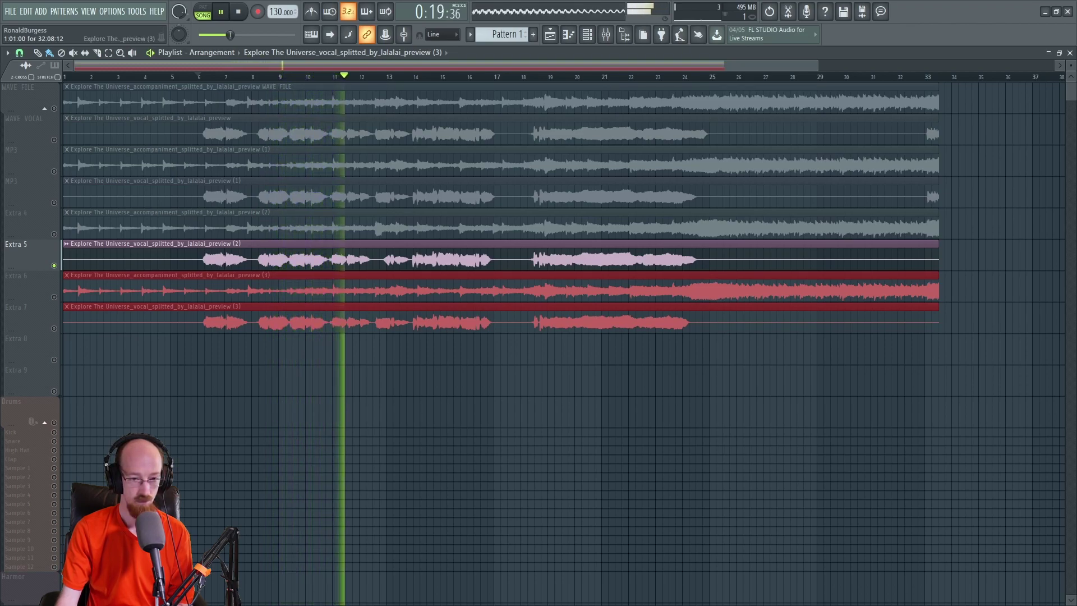
{"action": "key", "text": "space"}
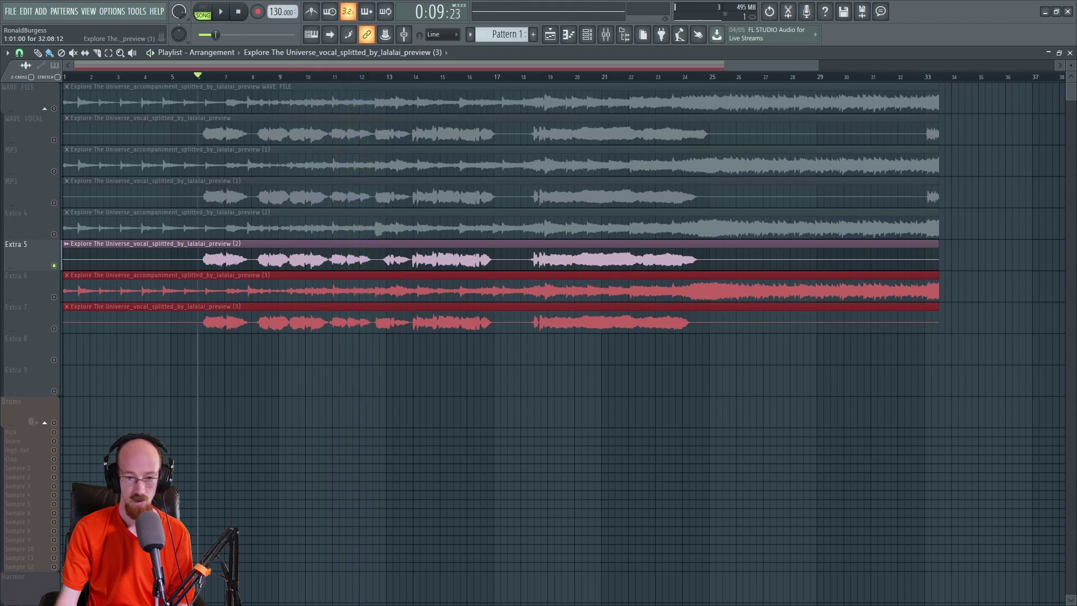
Listen to the Extra 5 vocal again from about 0:31.
{"action": "left_click", "coordinate": [529, 76]}
{"action": "key", "text": "space"}
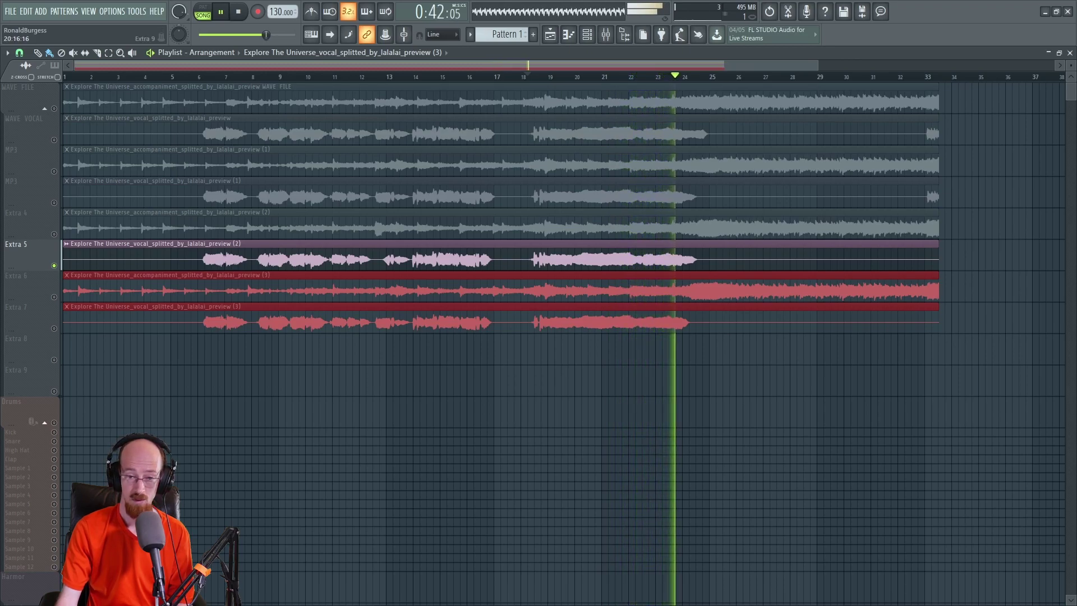
{"action": "key", "text": "space"}
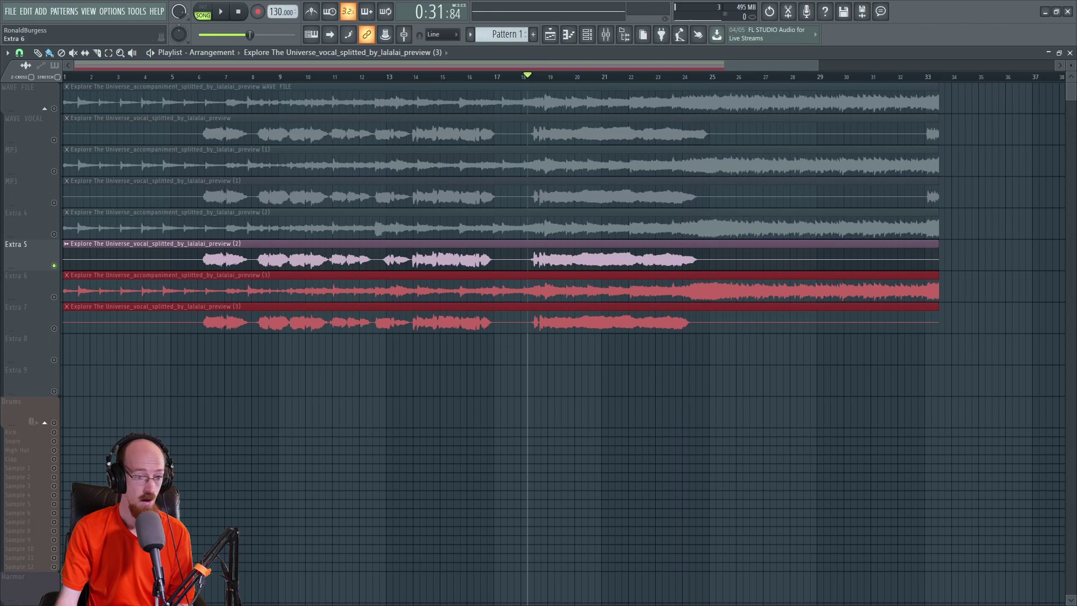
Solo WAVE VOCAL, unmute Extra 5, and turn on Reverse polarity for the Extra 5 vocal clip.
{"action": "right_click", "coordinate": [54, 140]}
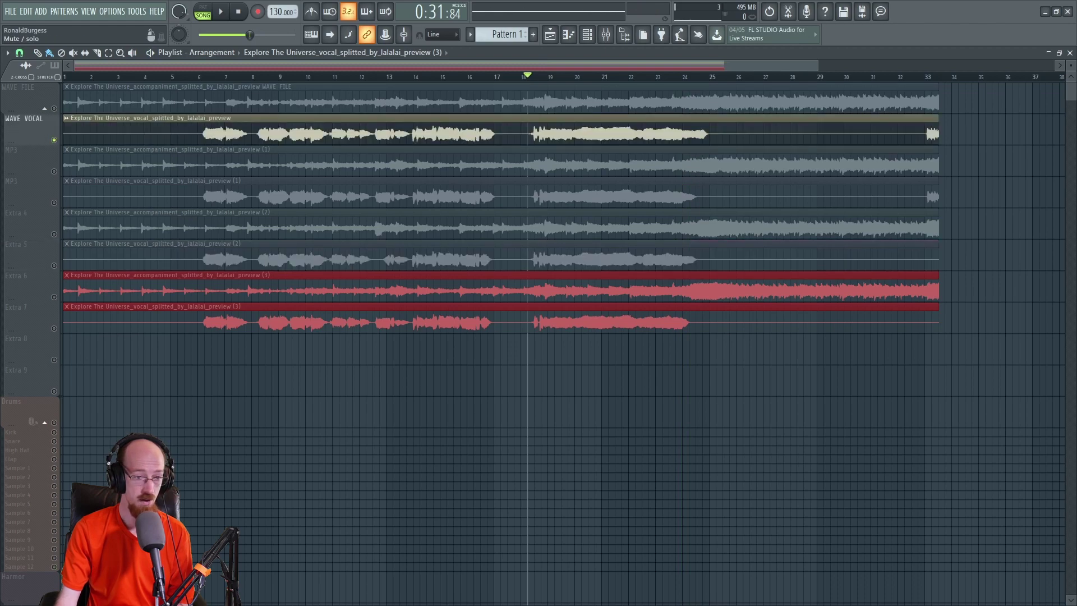
{"action": "left_click", "coordinate": [53, 265]}
{"action": "double_click", "coordinate": [151, 243]}
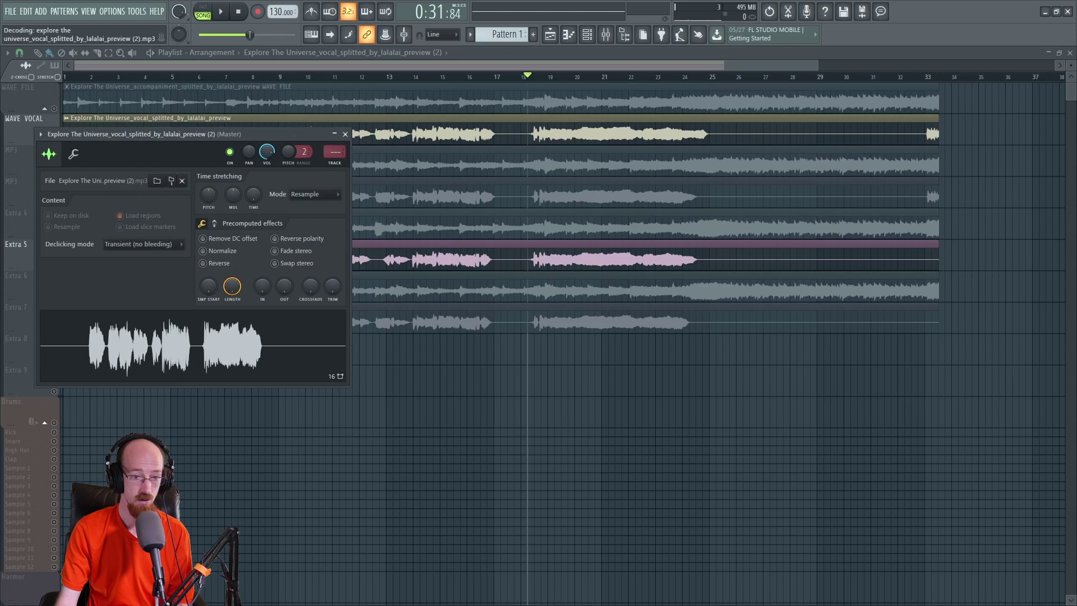
{"action": "left_click", "coordinate": [275, 238]}
{"action": "key", "text": "Escape"}
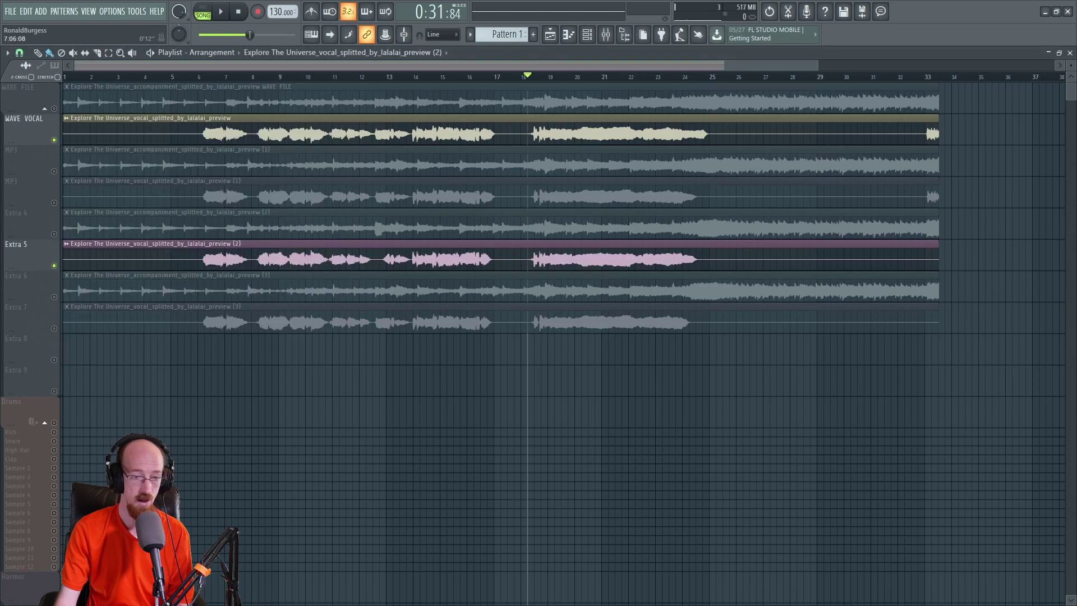
Play WAVE VOCAL together with the Extra 5 vocal from about 0:09 and about 0:30, and select the Extra 5 clip.
{"action": "key", "text": "space"}
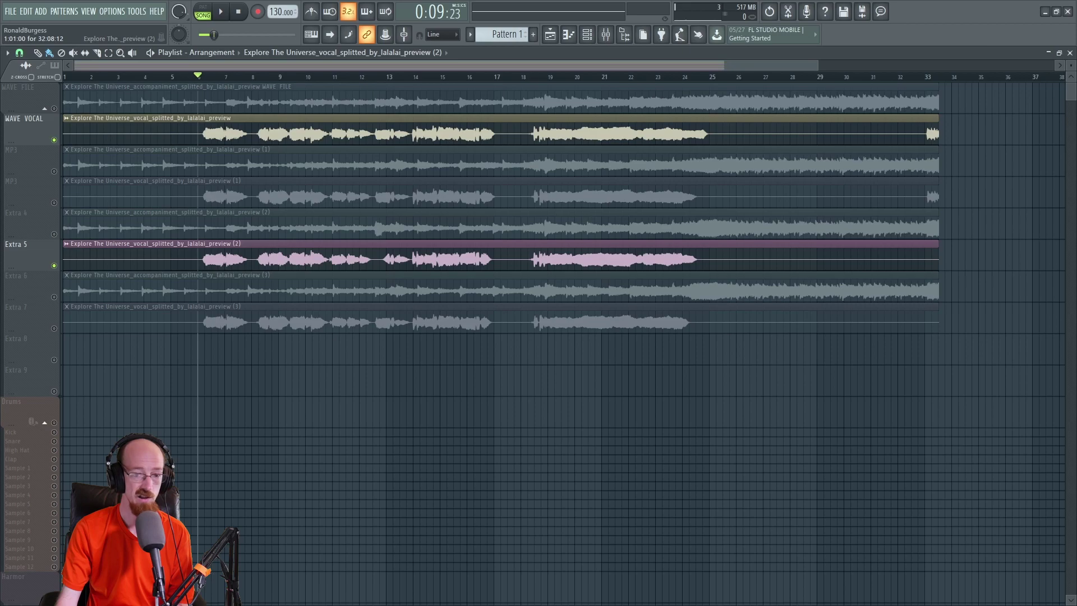
{"action": "key", "text": "space"}
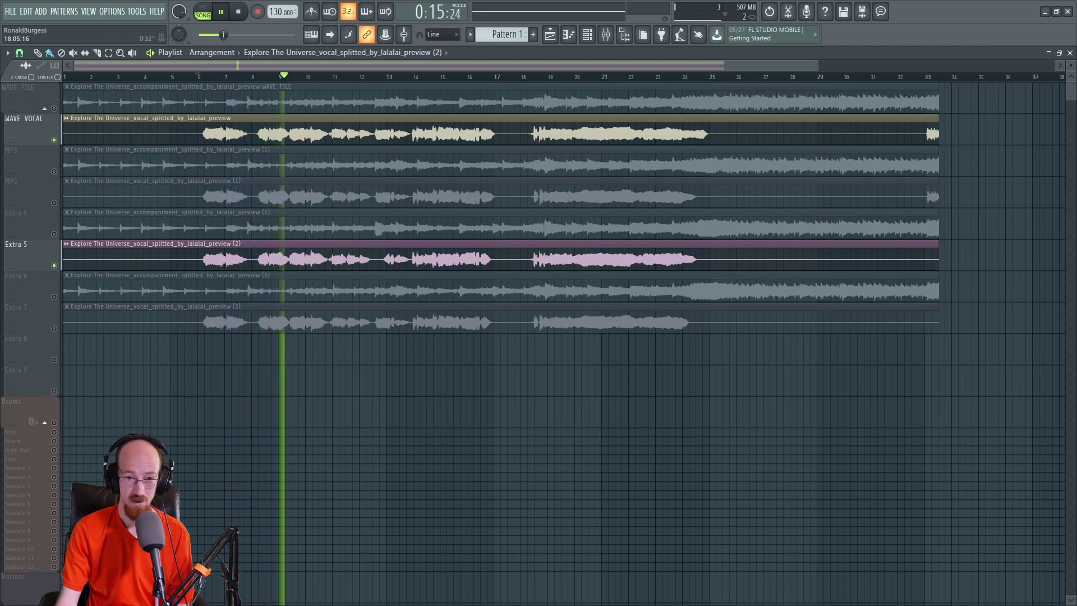
{"action": "left_click", "coordinate": [521, 76]}
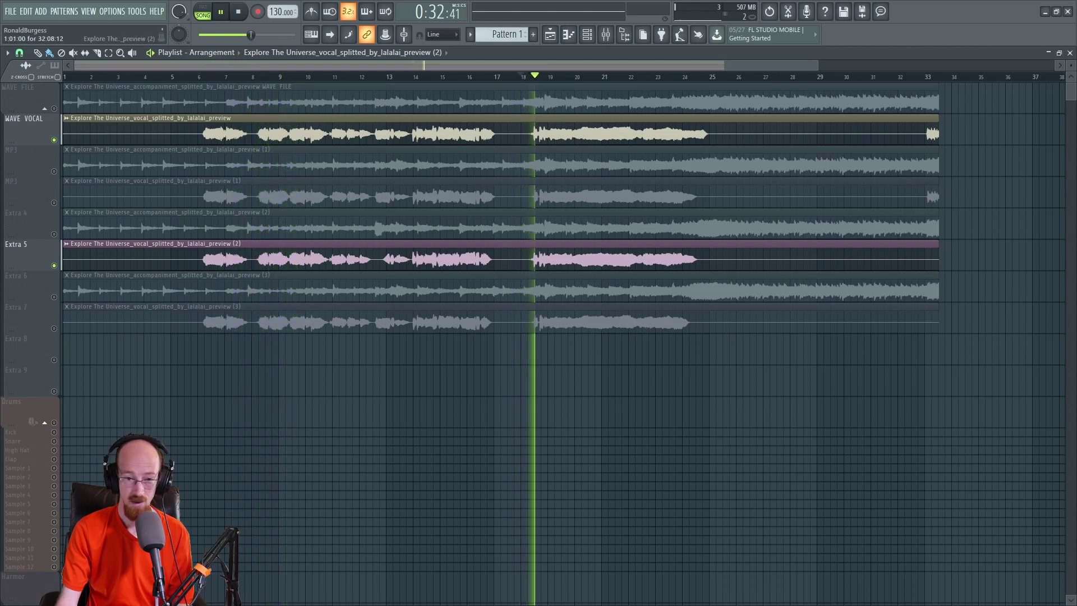
{"action": "key", "text": "space"}
{"action": "key", "text": "space"}
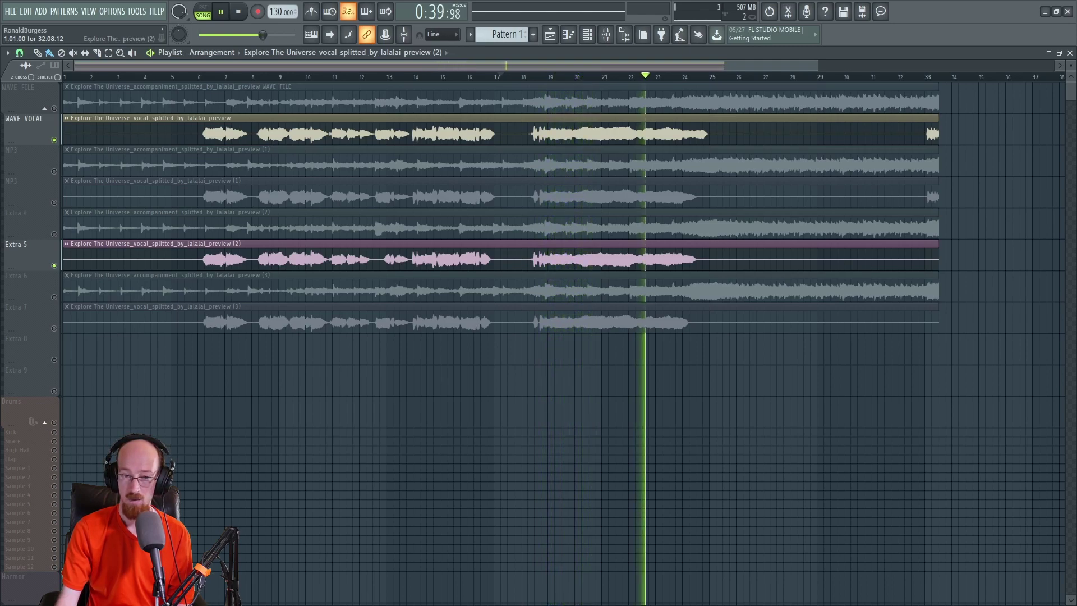
{"action": "key", "text": "space"}
{"action": "left_click", "coordinate": [584, 259], "text": "ctrl"}
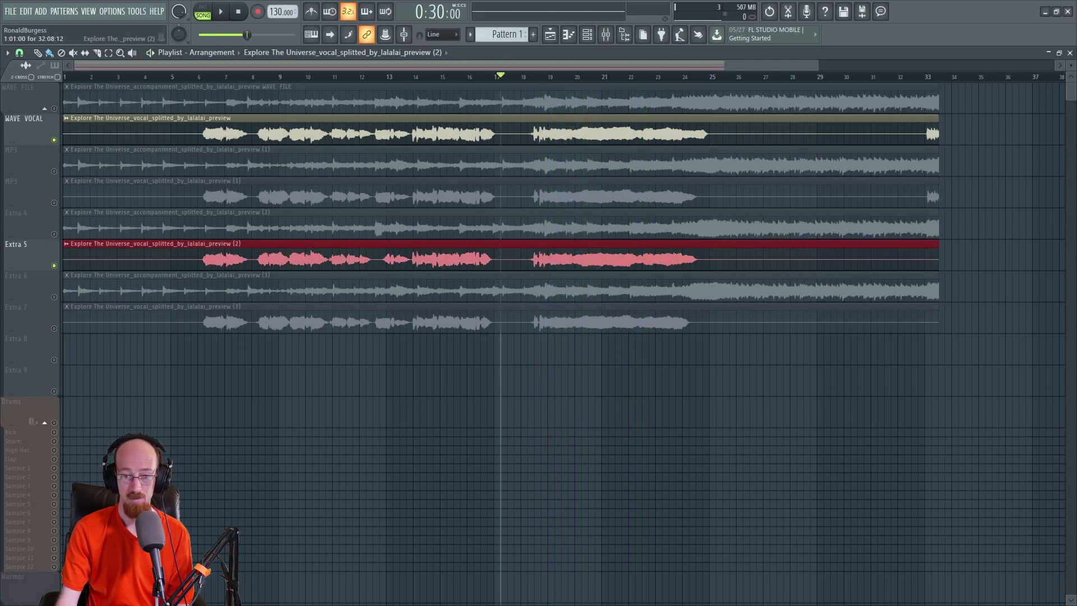
Select the WAVE VOCAL clip and listen to the end of the two unmuted vocals from about 0:59.
{"action": "left_click", "coordinate": [924, 77]}
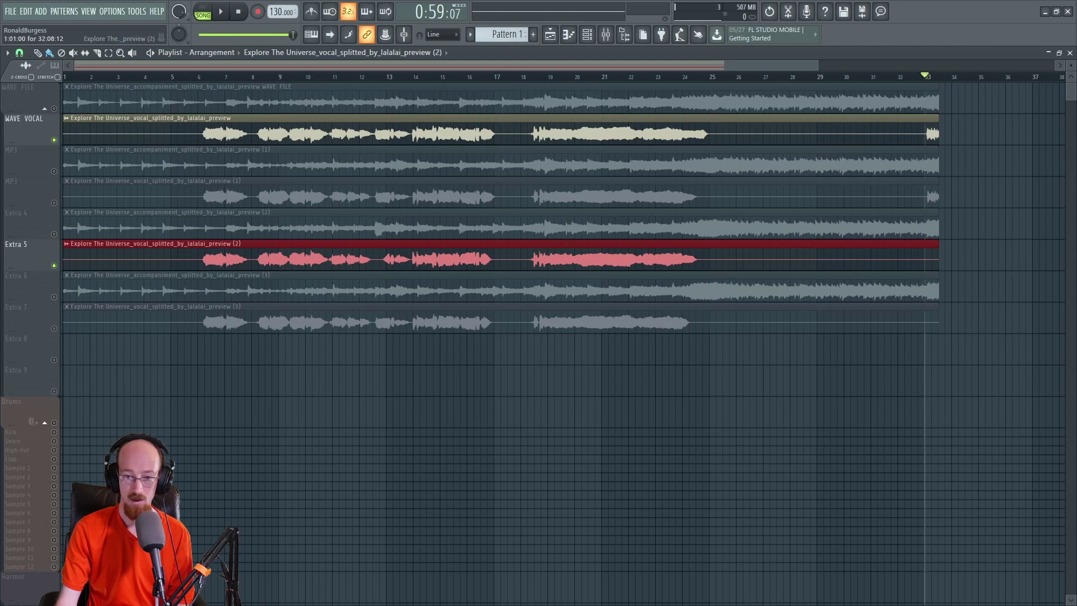
{"action": "left_click", "coordinate": [584, 196], "text": "ctrl"}
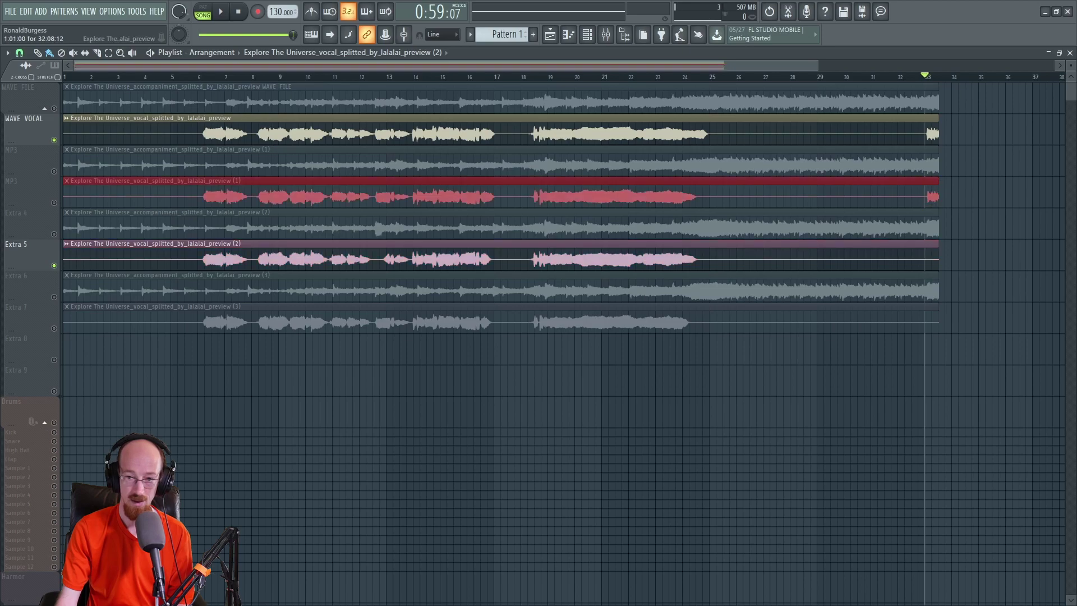
{"action": "left_click", "coordinate": [583, 133], "text": "ctrl"}
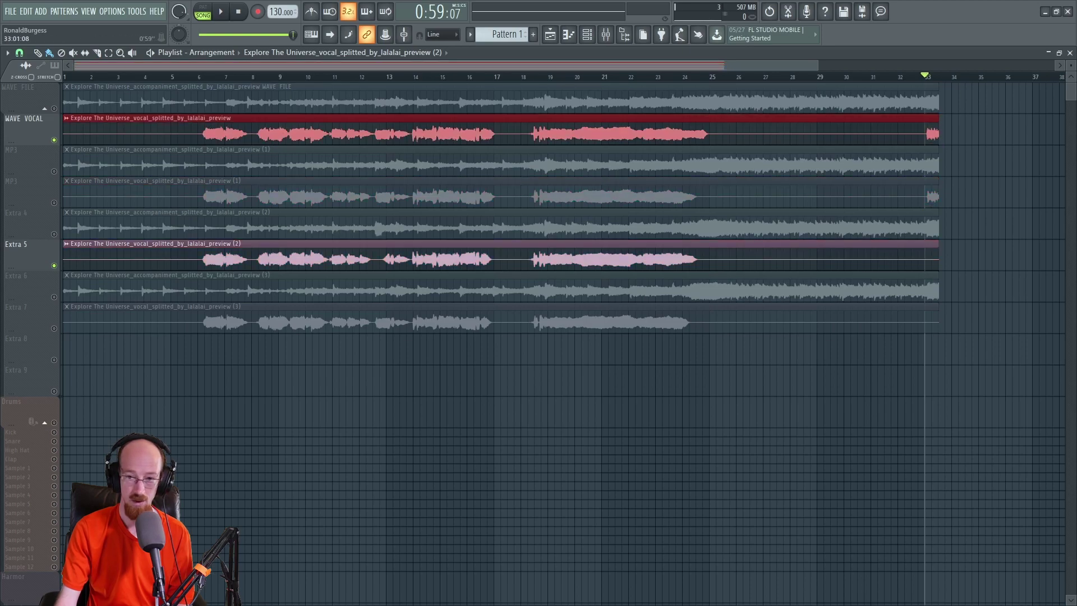
{"action": "key", "text": "space"}
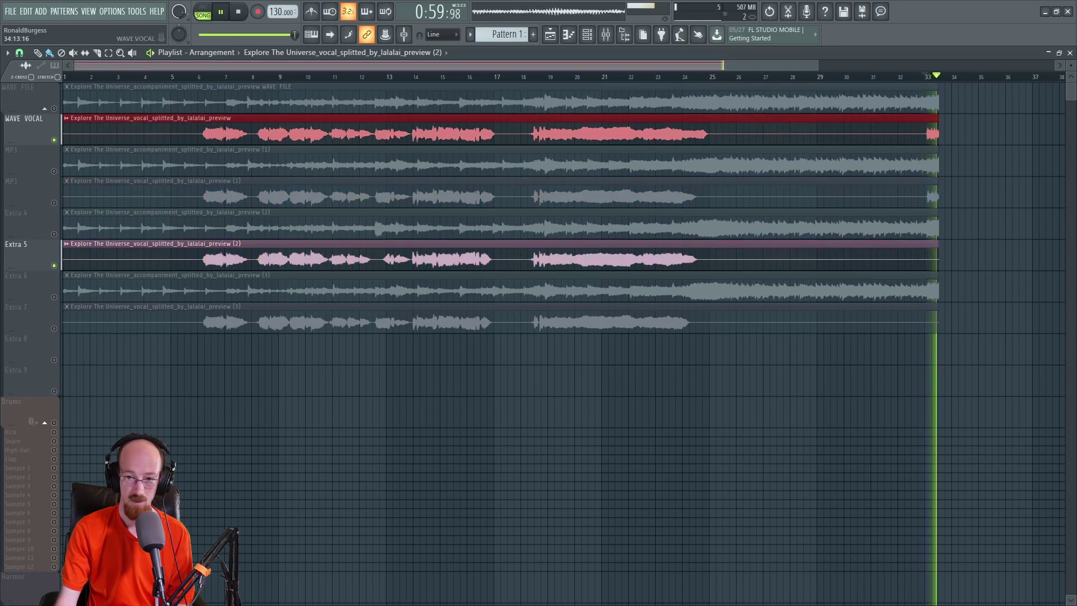
{"action": "key", "text": "space"}
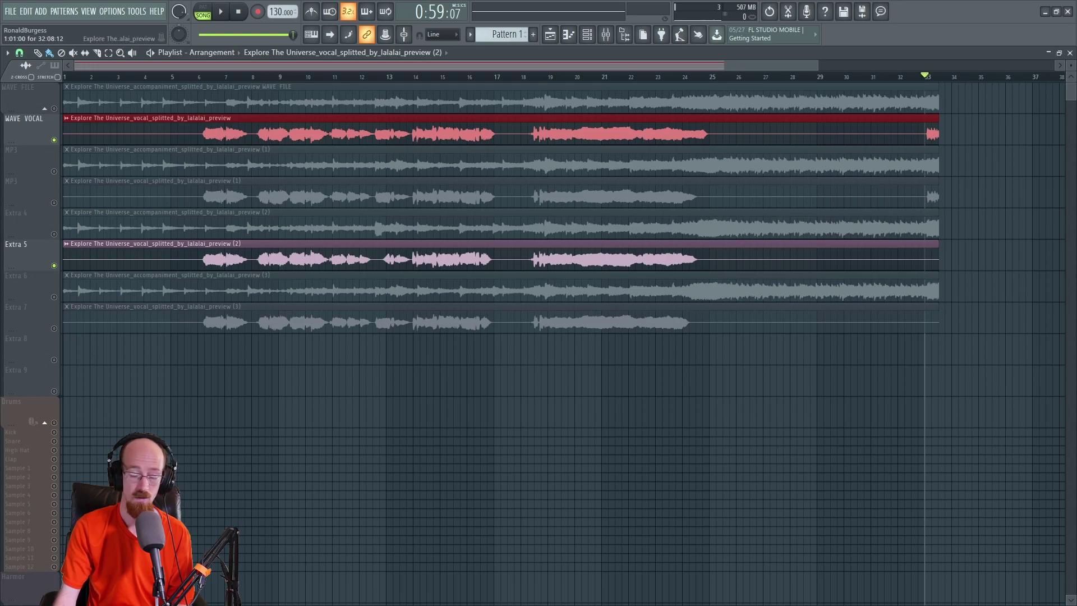
Compare the WAVE VOCAL and Extra 5 vocals by playing them from about 0:25 and about 0:58.
{"action": "left_click_drag", "start_coordinate": [442, 255], "coordinate": [560, 259]}
{"action": "left_click_drag", "start_coordinate": [924, 129], "coordinate": [955, 134]}
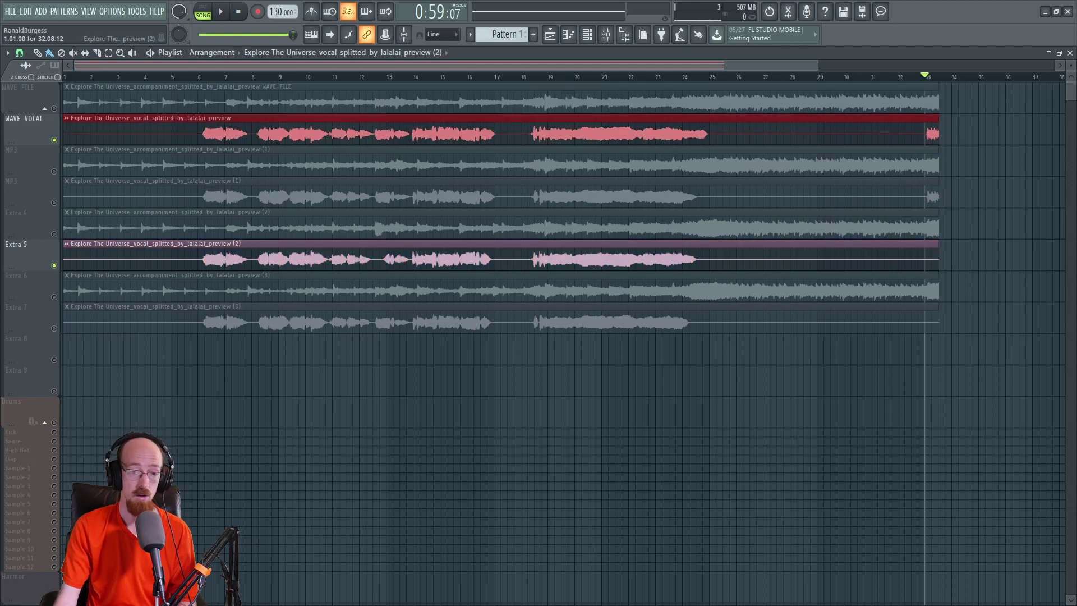
{"action": "right_click", "coordinate": [53, 328]}
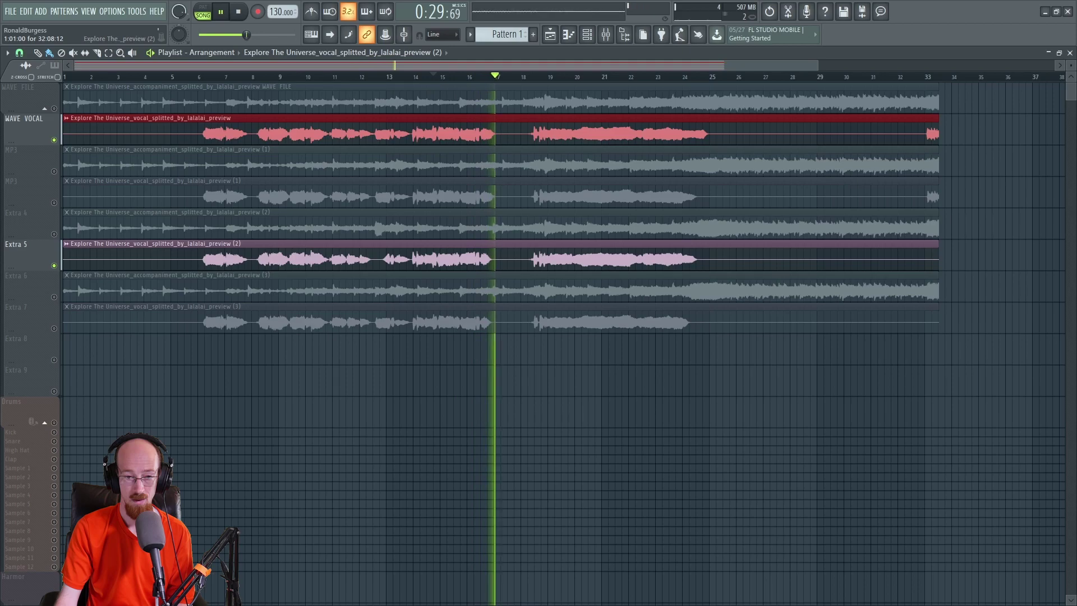
{"action": "key", "text": "space"}
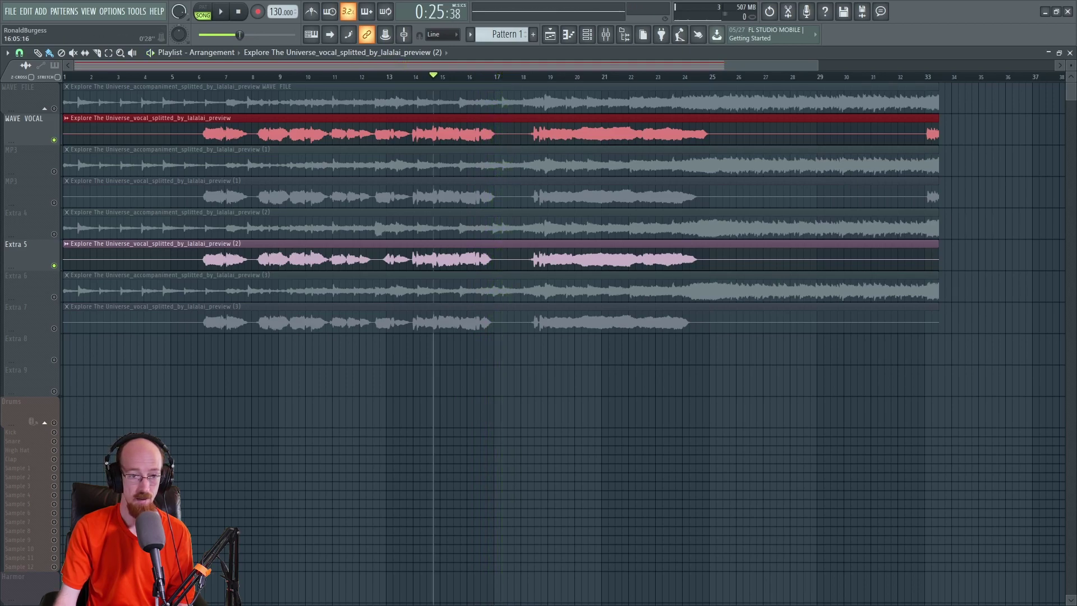
{"action": "key", "text": "space"}
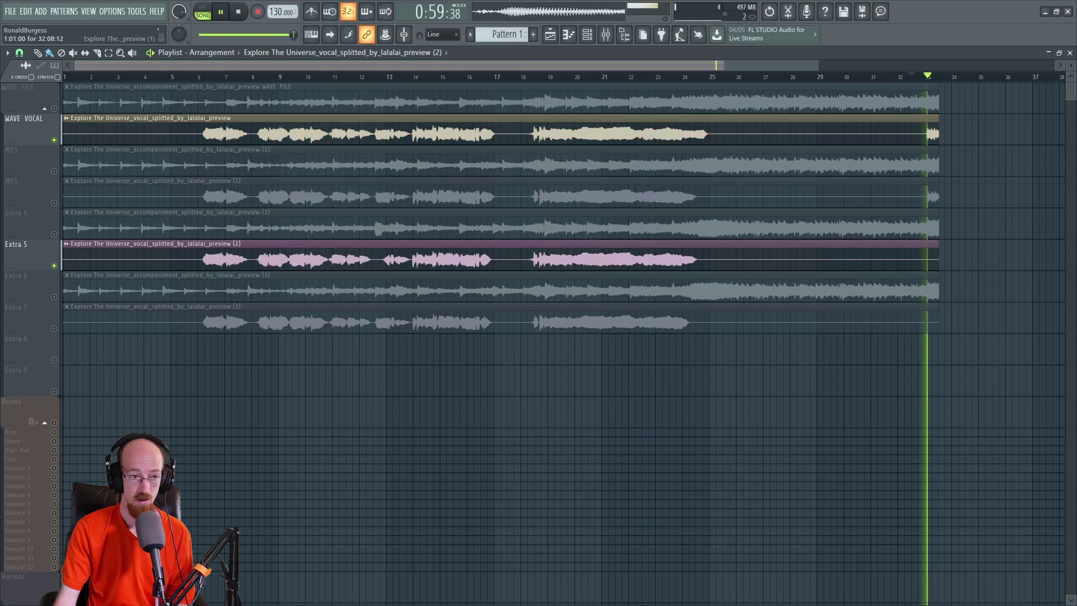
{"action": "key", "text": "space"}
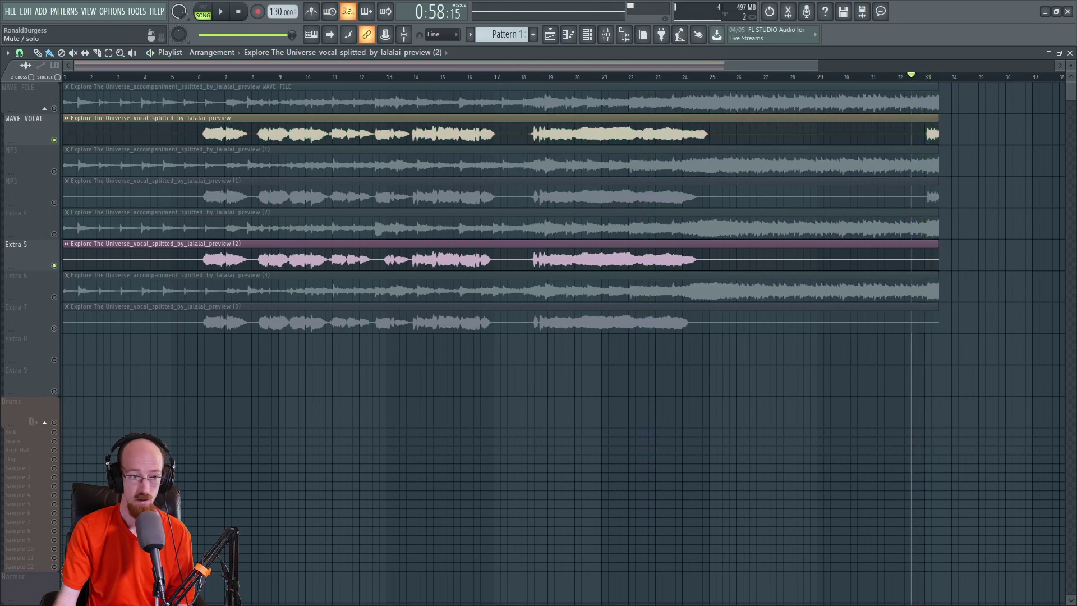
Mute and unmute the WAVE VOCAL track, and select the Extra 5 vocal clip.
{"action": "left_click", "coordinate": [54, 140]}
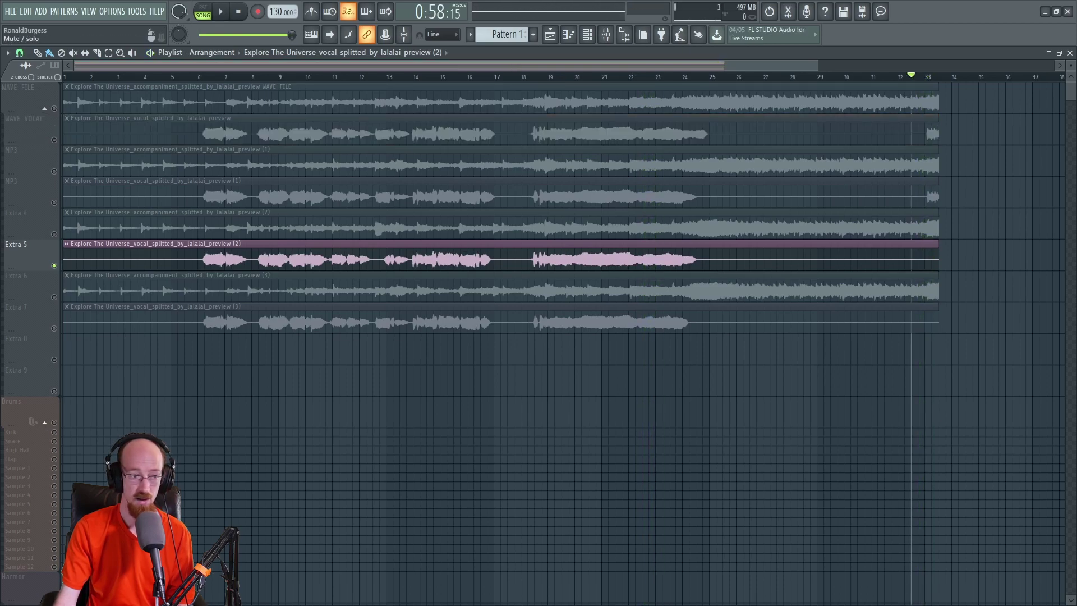
{"action": "left_click", "coordinate": [54, 140]}
{"action": "left_click", "coordinate": [898, 255], "text": "ctrl"}
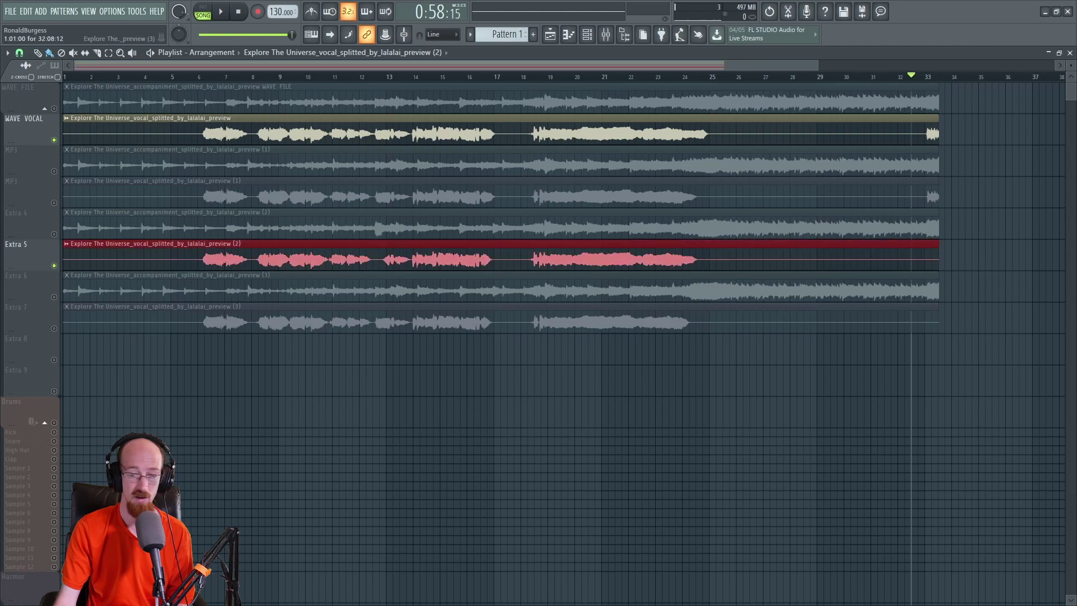
Select the Extra 5 vocal clip, clear the selection, and select the clip again.
{"action": "left_click_drag", "start_coordinate": [200, 256], "coordinate": [785, 256]}
{"action": "key", "text": "ctrl+d"}
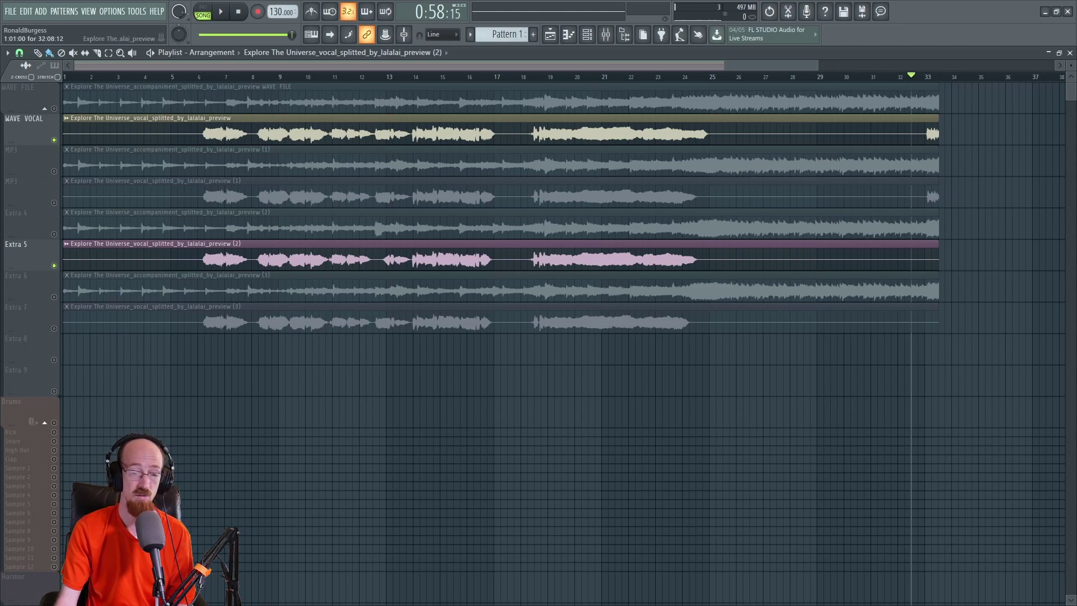
{"action": "left_click_drag", "start_coordinate": [881, 255], "coordinate": [942, 255]}
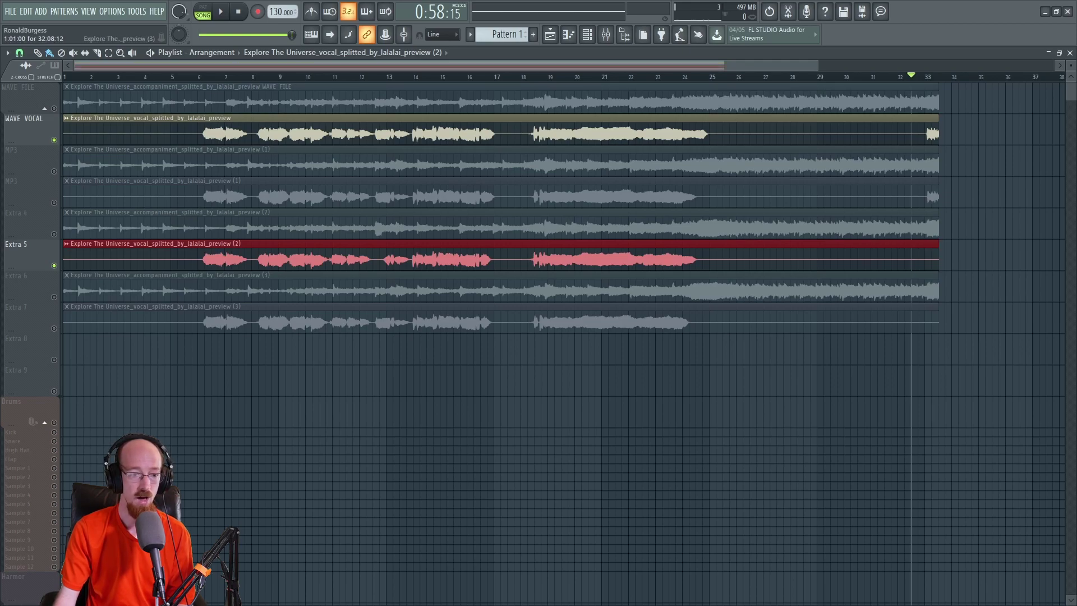
{"action": "left_click_drag", "start_coordinate": [201, 255], "coordinate": [733, 255]}
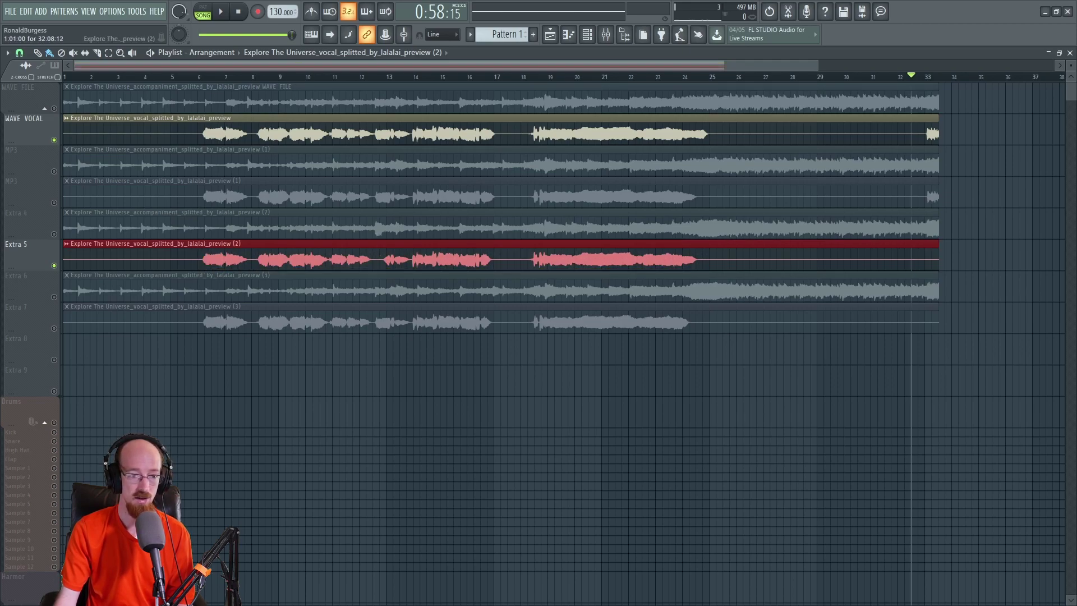
Leave only the Extra 4 accompaniment track unmuted and play it from about 0:09.
{"action": "left_click", "coordinate": [54, 265]}
{"action": "left_click", "coordinate": [54, 328]}
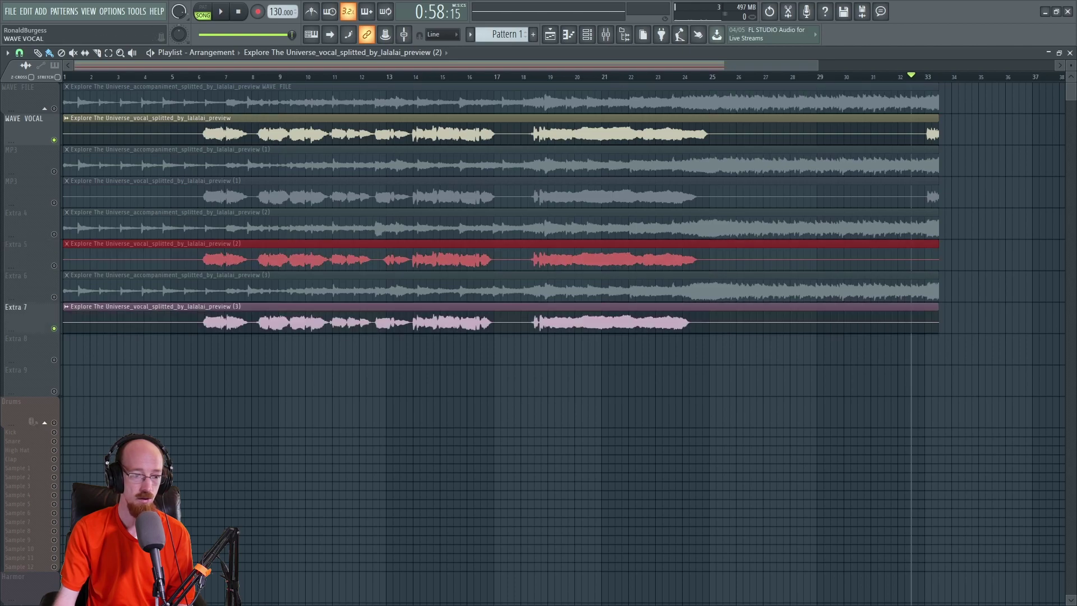
{"action": "left_click", "coordinate": [53, 140]}
{"action": "left_click", "coordinate": [202, 76]}
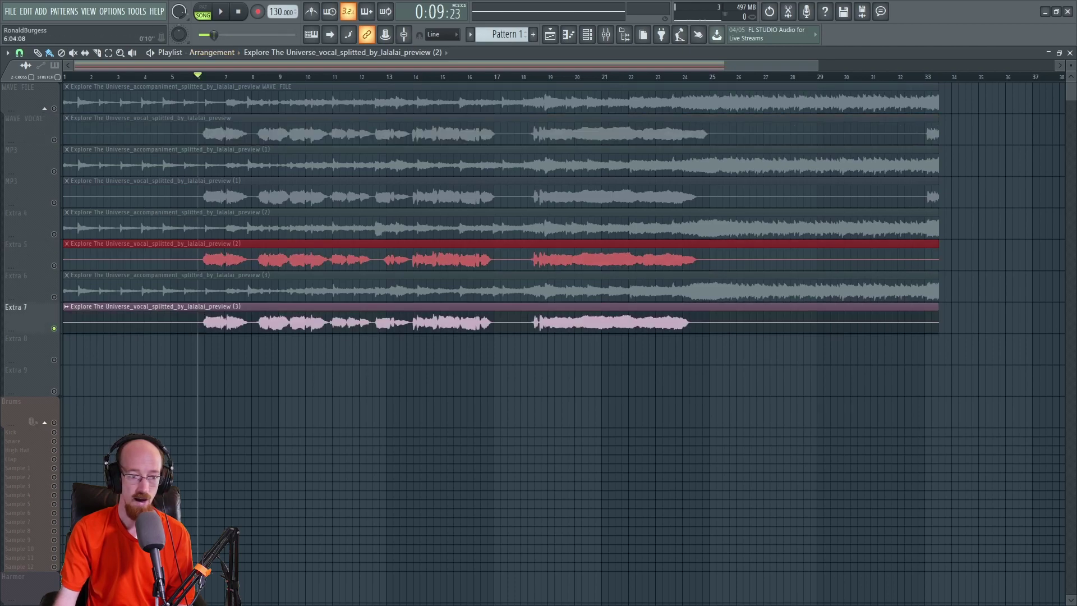
{"action": "left_click", "coordinate": [54, 234]}
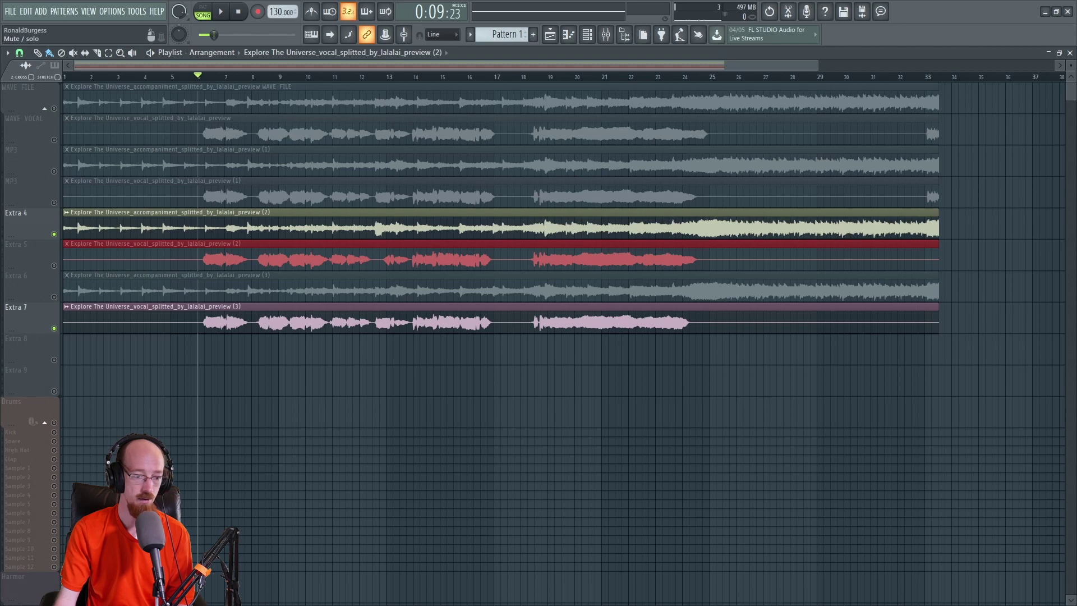
{"action": "left_click", "coordinate": [54, 328]}
{"action": "key", "text": "space"}
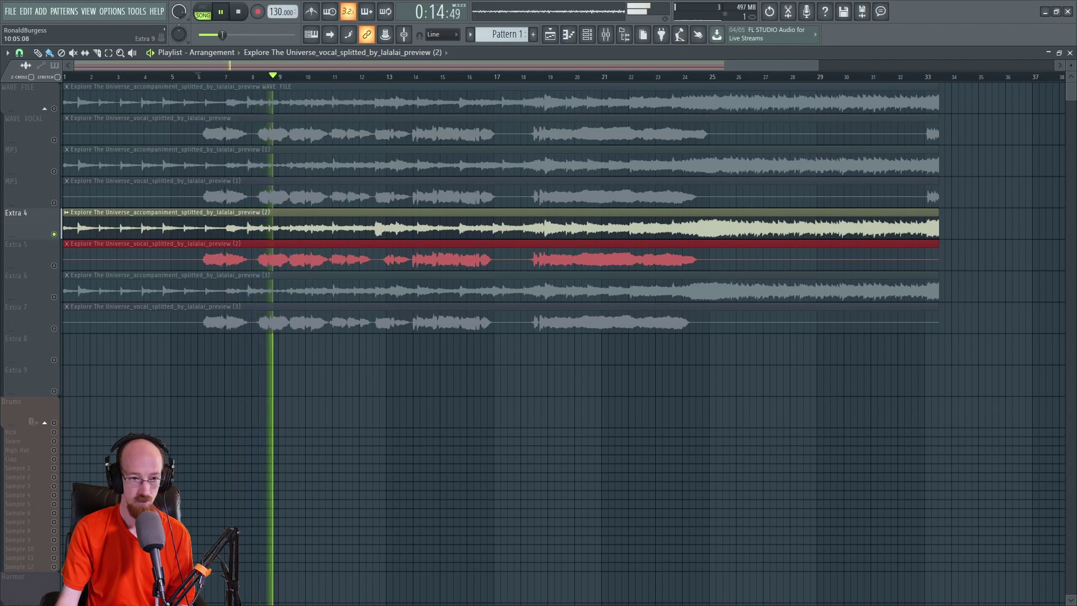
Unmute the WAVE FILE track and reverse the polarity of its accompaniment clip.
{"action": "left_click", "coordinate": [54, 108]}
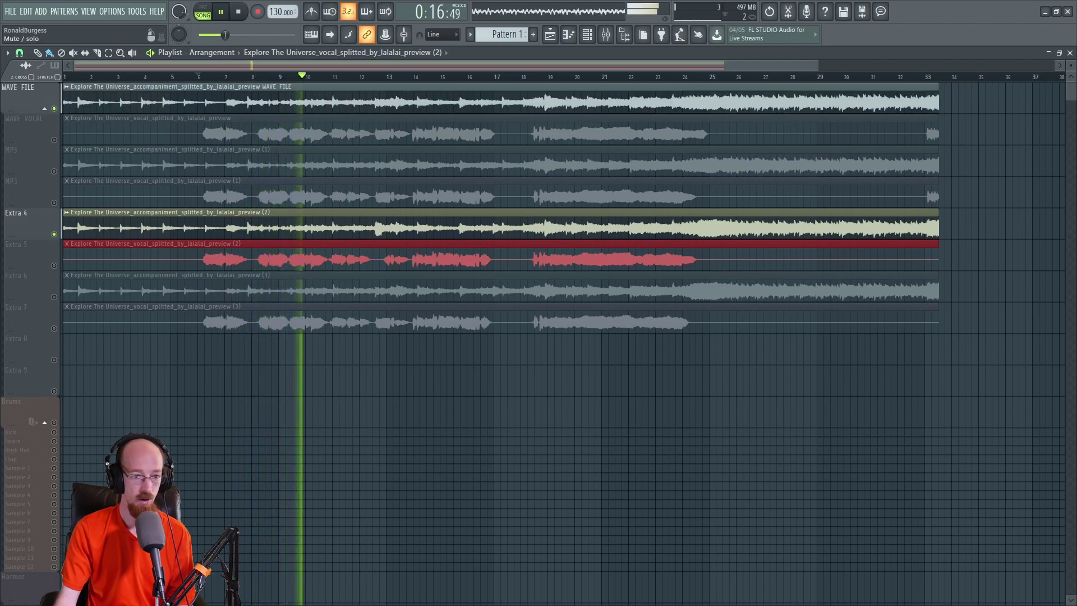
{"action": "double_click", "coordinate": [112, 102]}
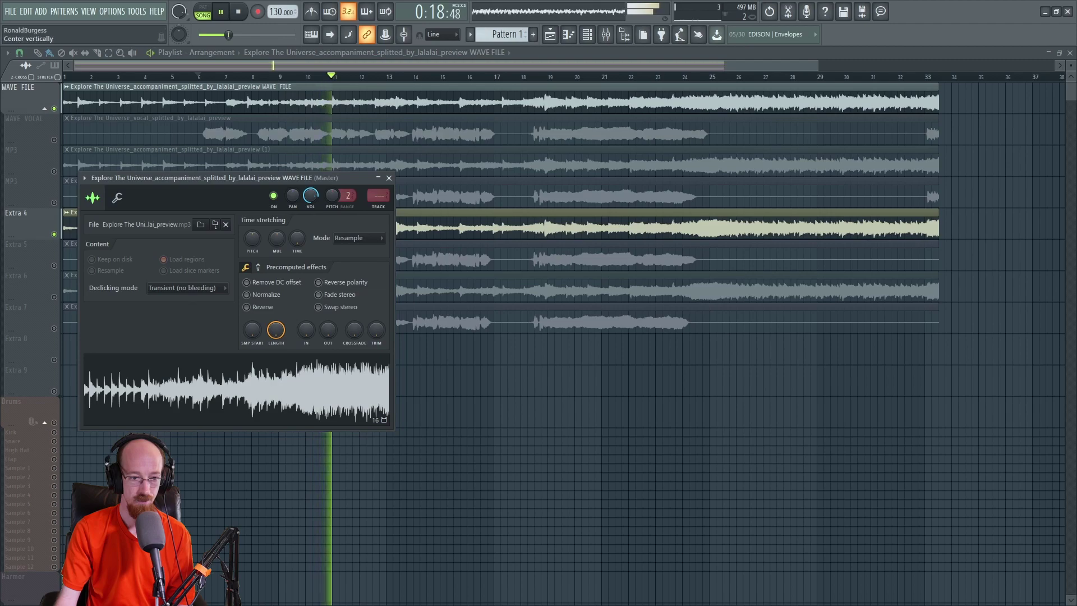
{"action": "left_click", "coordinate": [318, 282]}
{"action": "left_click_drag", "start_coordinate": [224, 178], "coordinate": [292, 327]}
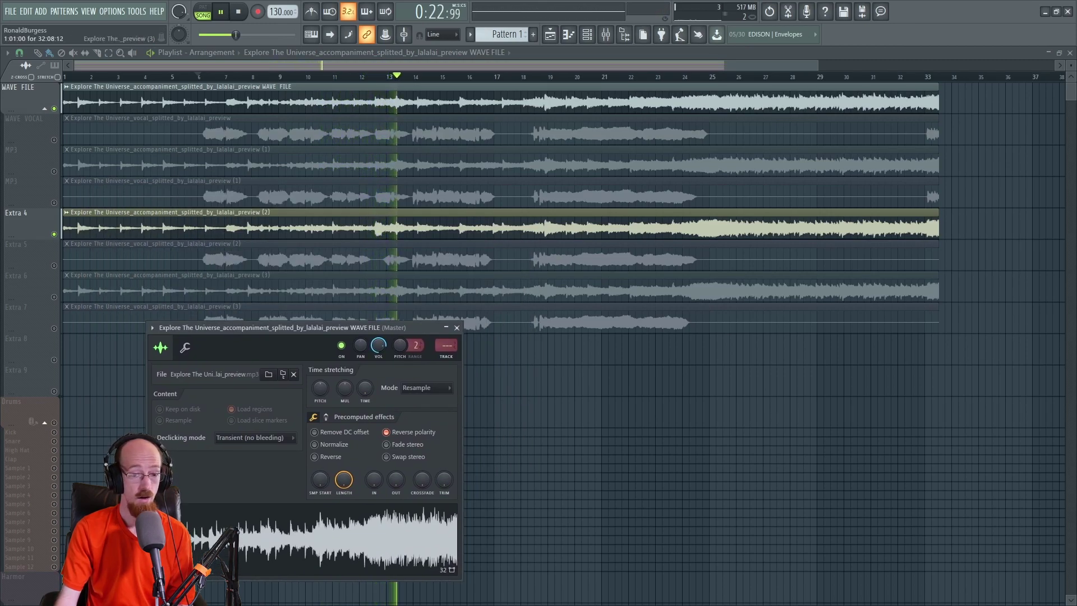
Play the polarity-reversed WAVE FILE accompaniment together with Extra 4 from about 0:20.
{"action": "key", "text": "space"}
{"action": "left_click", "coordinate": [365, 76]}
{"action": "key", "text": "space"}
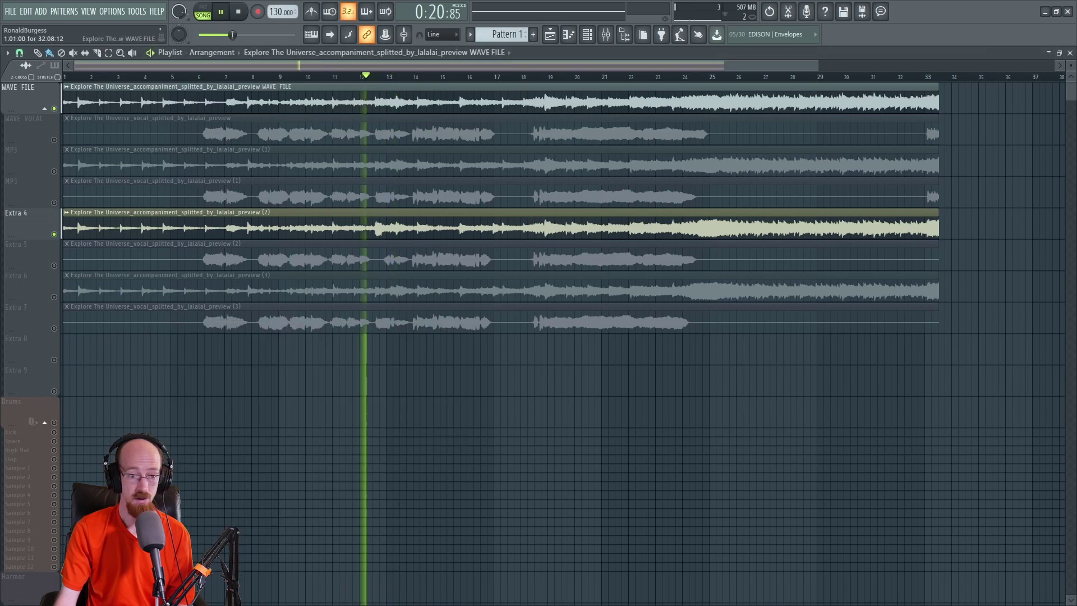
{"action": "key", "text": "space"}
Mute the Extra 4 track and play the WAVE FILE accompaniment alone from about 0:20.
{"action": "left_click", "coordinate": [54, 234]}
{"action": "key", "text": "space"}
{"action": "key", "text": "space"}
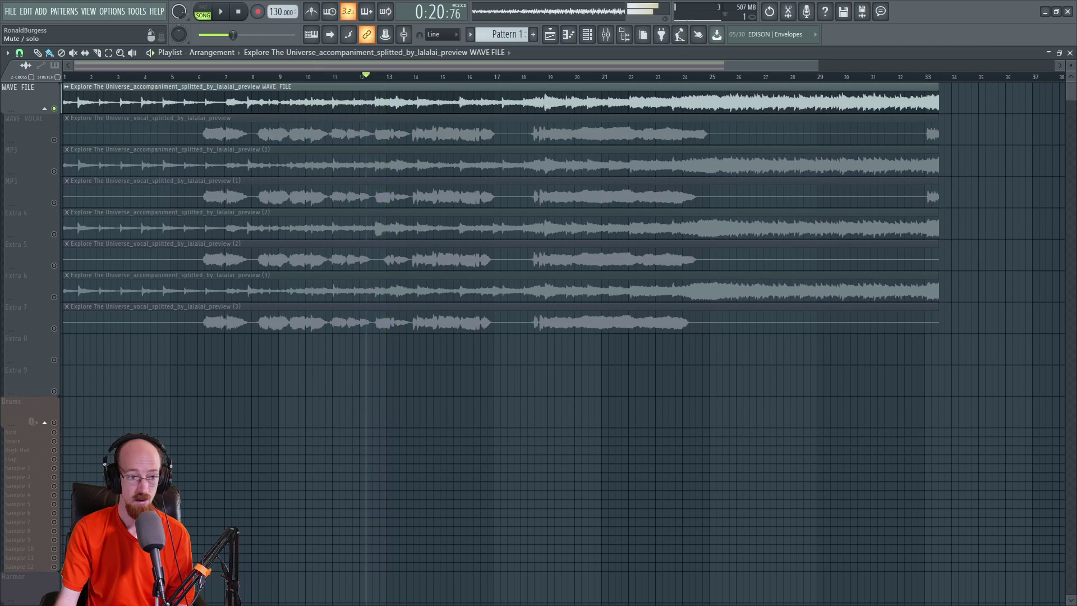
Switch to the Extra 4 accompaniment alone, play it from about 0:20, and unmute the WAVE FILE track again.
{"action": "left_click", "coordinate": [54, 234]}
{"action": "left_click", "coordinate": [54, 108]}
{"action": "key", "text": "space"}
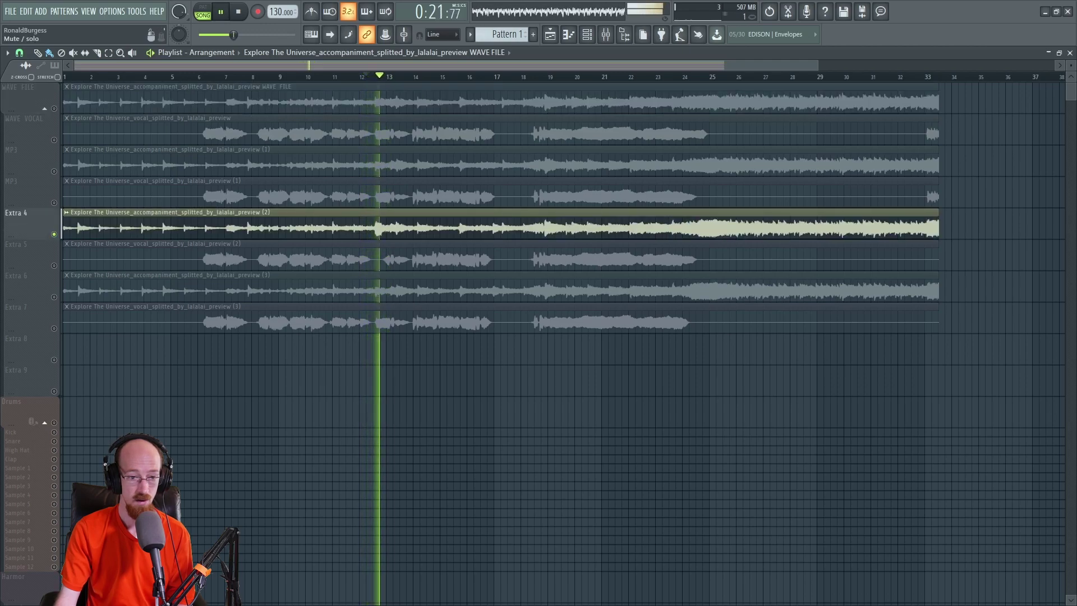
{"action": "key", "text": "space"}
{"action": "left_click", "coordinate": [53, 108]}
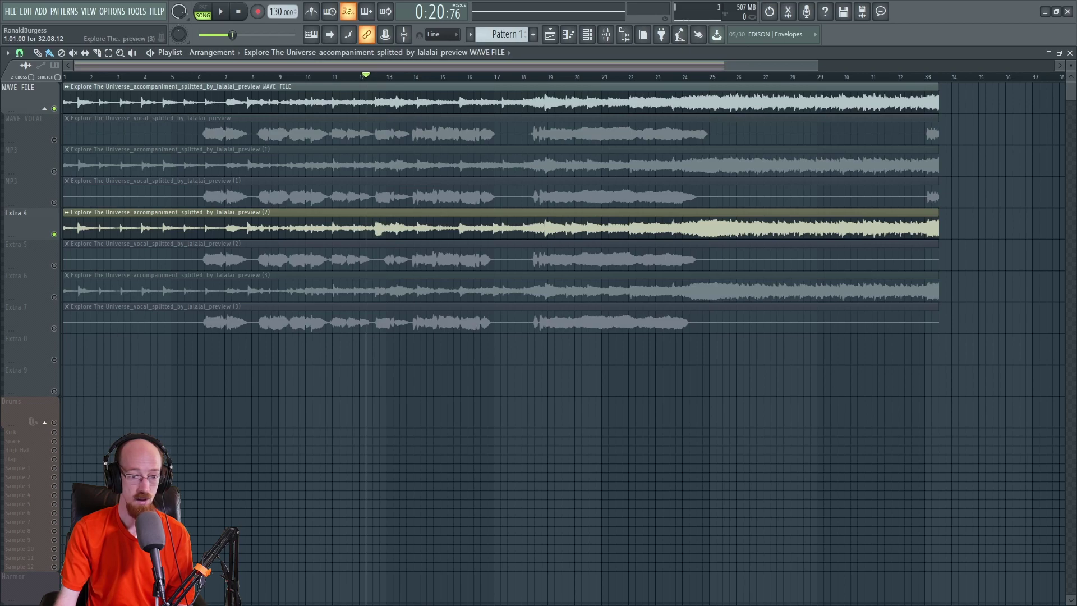
Solo the Extra 5 vocal, unmute WAVE VOCAL, and play the two together from about 0:20.
{"action": "right_click", "coordinate": [54, 265]}
{"action": "left_click", "coordinate": [54, 139]}
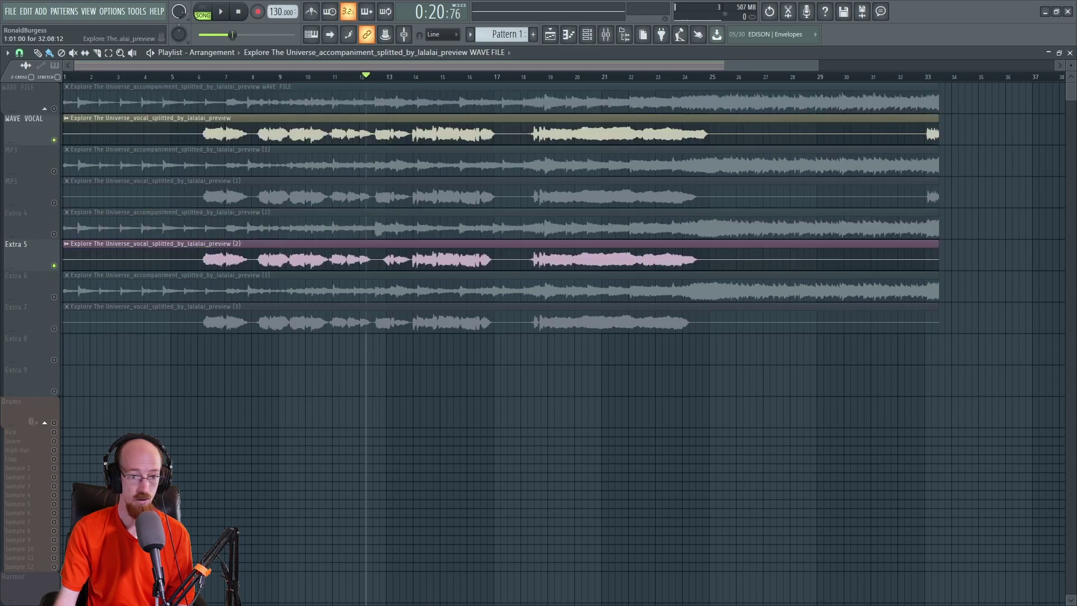
{"action": "key", "text": "space"}
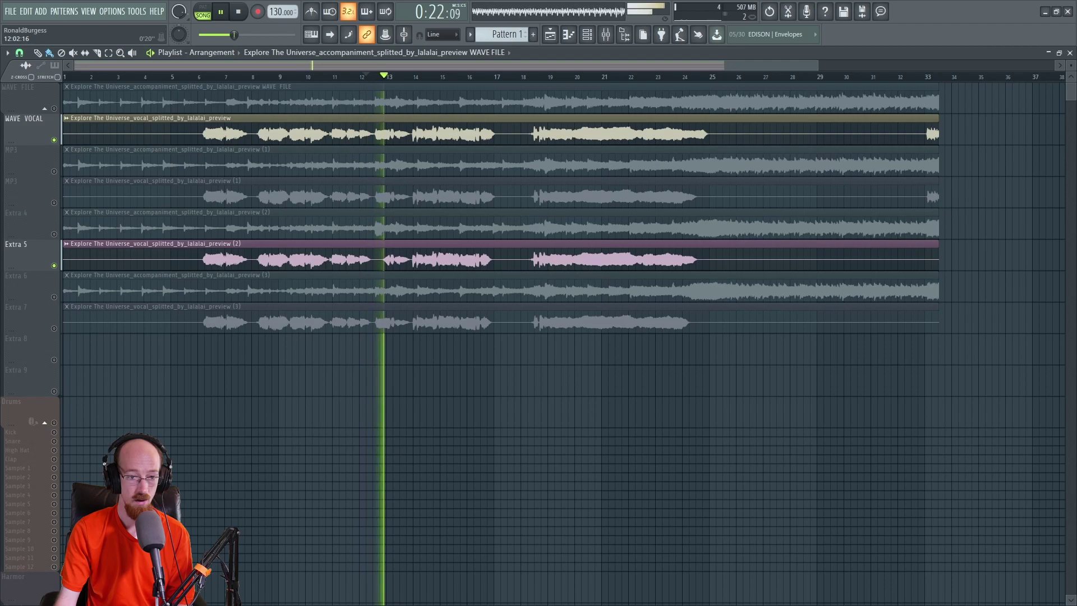
{"action": "key", "text": "space"}
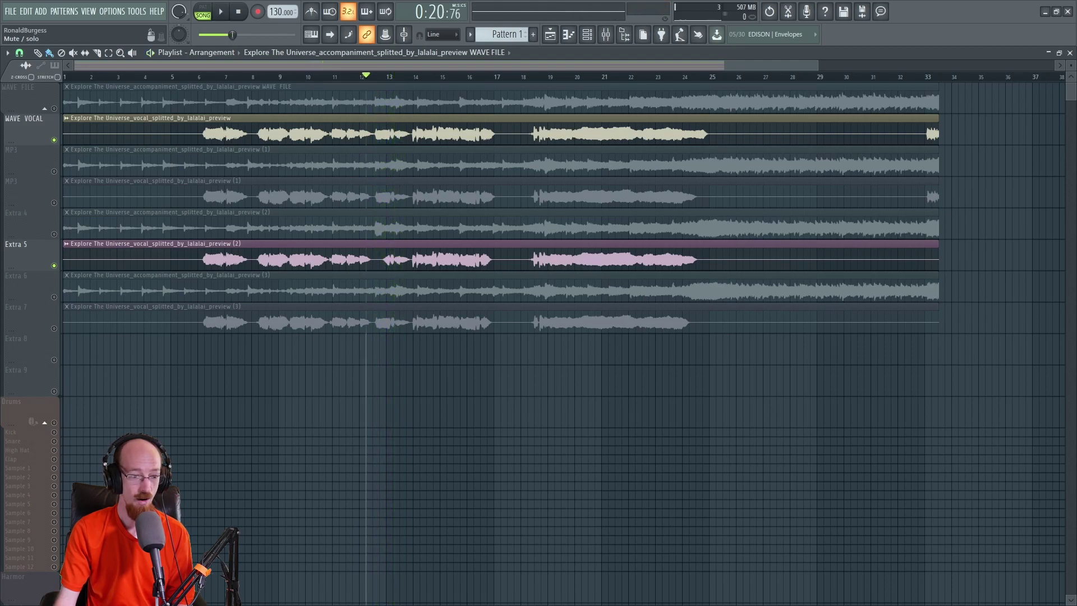
Mute the WAVE VOCAL track and play the Extra 5 vocal alone from about 0:20.
{"action": "left_click", "coordinate": [54, 140]}
{"action": "key", "text": "space"}
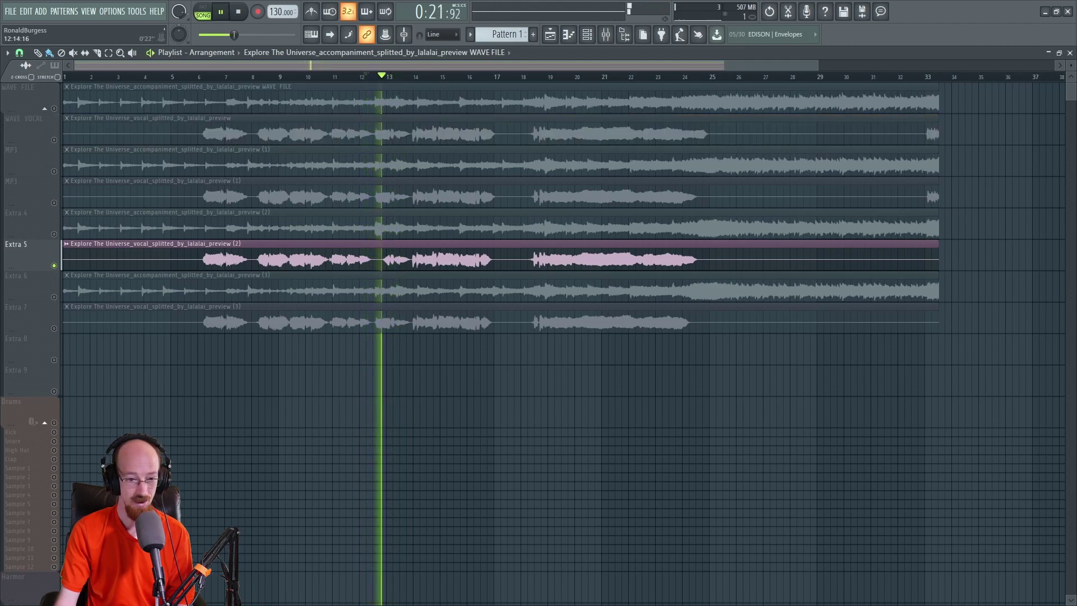
{"action": "key", "text": "space"}
Select the WAVE VOCAL clip, switch the selection to the Extra 5 clip, and unmute all tracks.
{"action": "left_click_drag", "start_coordinate": [365, 113], "coordinate": [416, 142]}
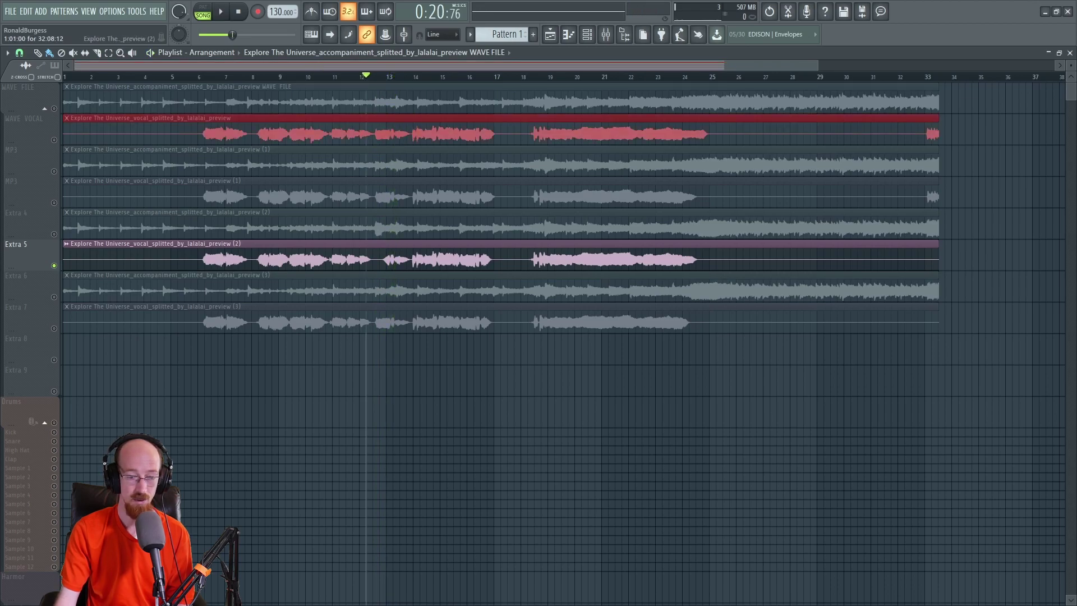
{"action": "left_click", "coordinate": [416, 259], "text": "ctrl"}
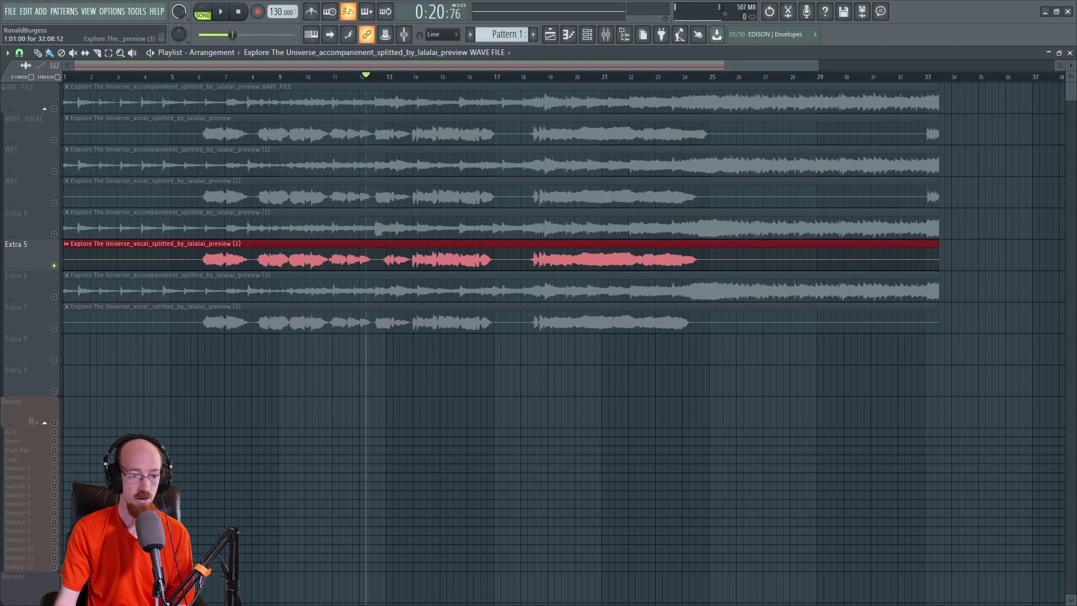
{"action": "right_click", "coordinate": [53, 265]}
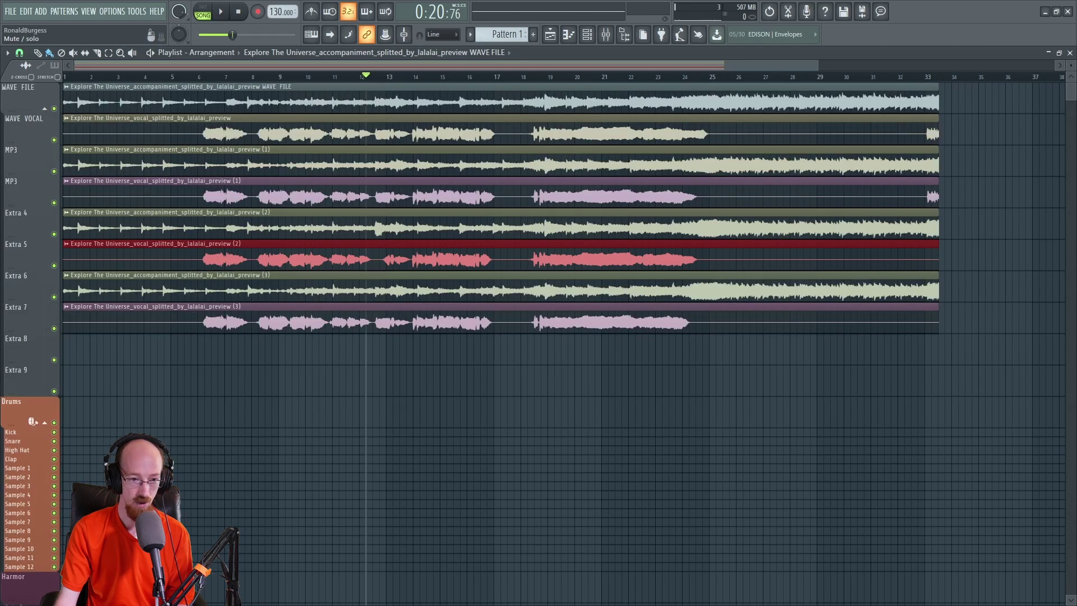
Check the sample settings of the WAVE VOCAL and Extra 5 clips, and select the WAVE VOCAL clip.
{"action": "double_click", "coordinate": [415, 134]}
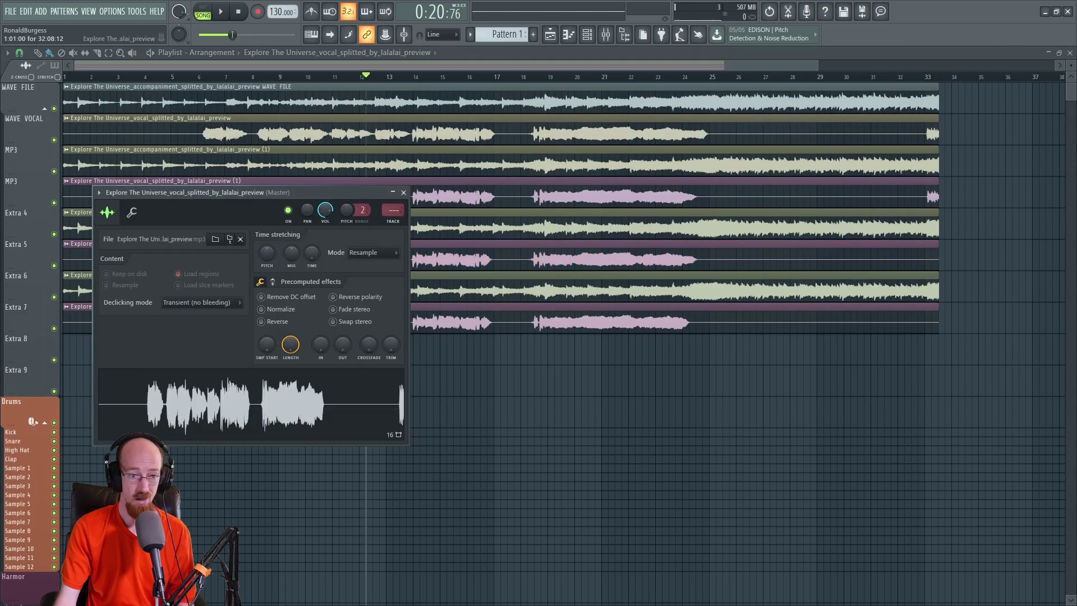
{"action": "left_click", "coordinate": [403, 193]}
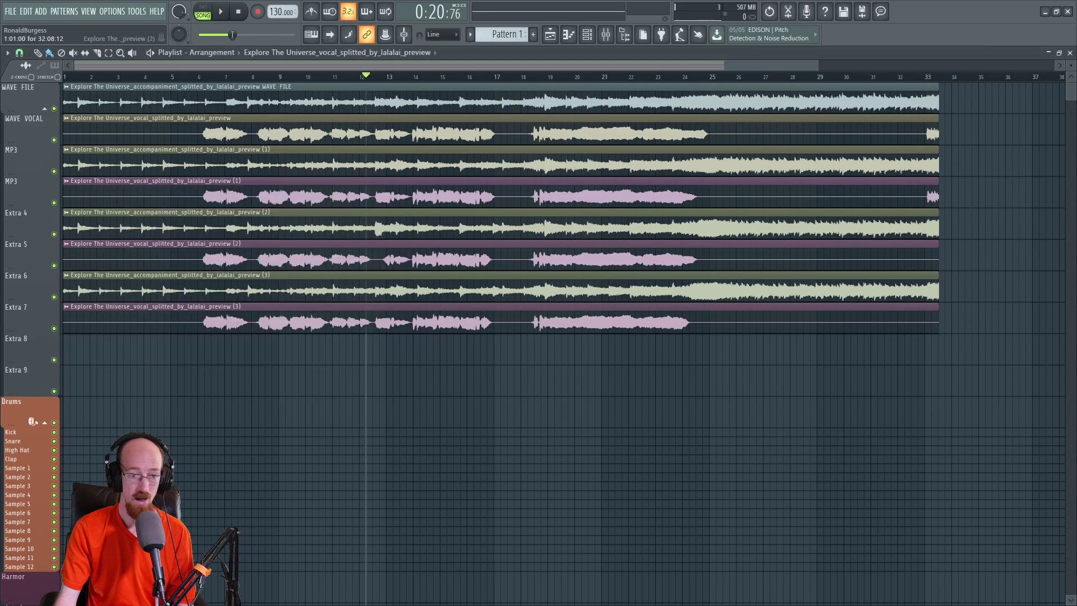
{"action": "double_click", "coordinate": [402, 259]}
{"action": "left_click", "coordinate": [345, 133]}
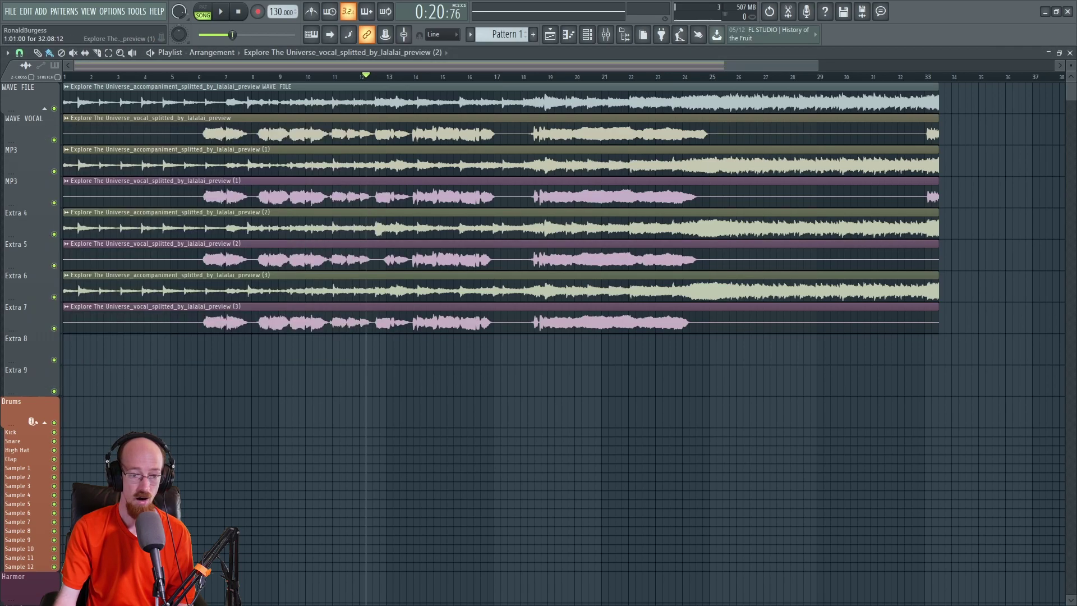
{"action": "left_click", "coordinate": [345, 134], "text": "ctrl"}
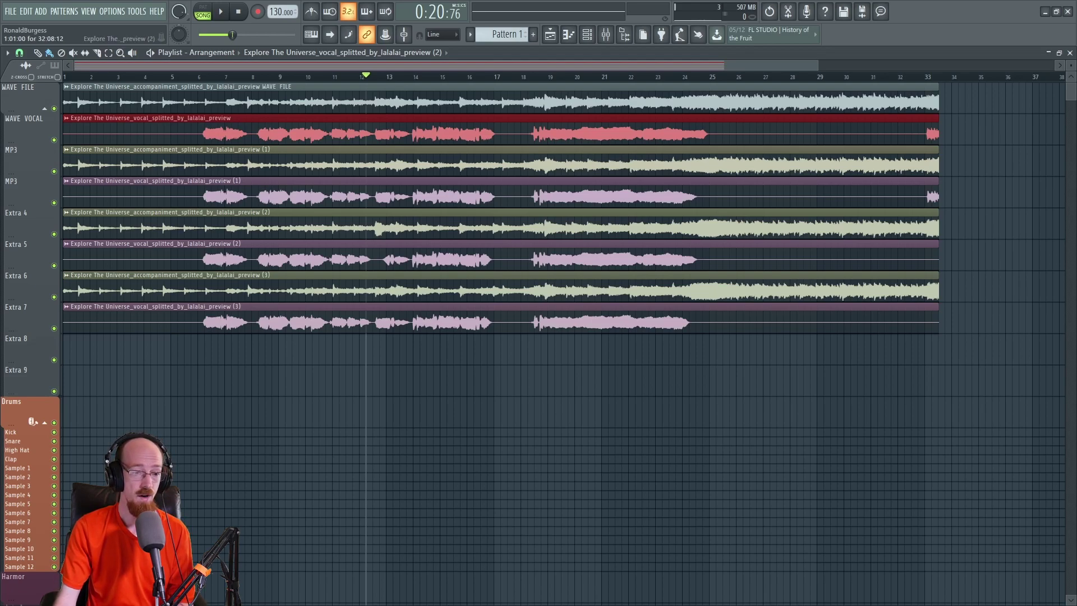
Leave only the Extra 7 vocal unmuted and play it from about 0:19.
{"action": "right_click", "coordinate": [54, 296]}
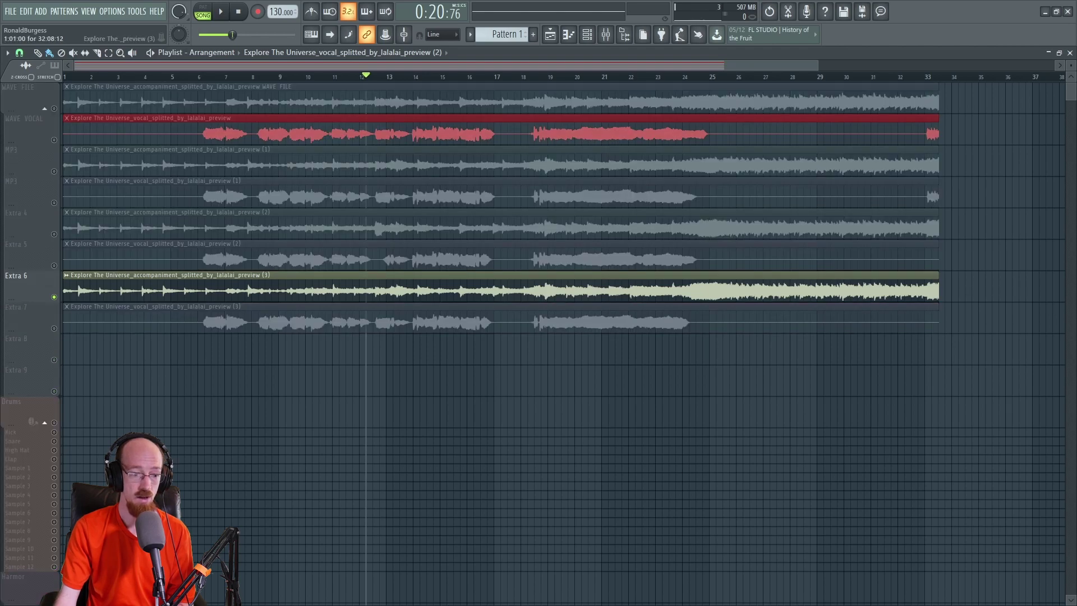
{"action": "left_click", "coordinate": [54, 328]}
{"action": "left_click", "coordinate": [54, 297]}
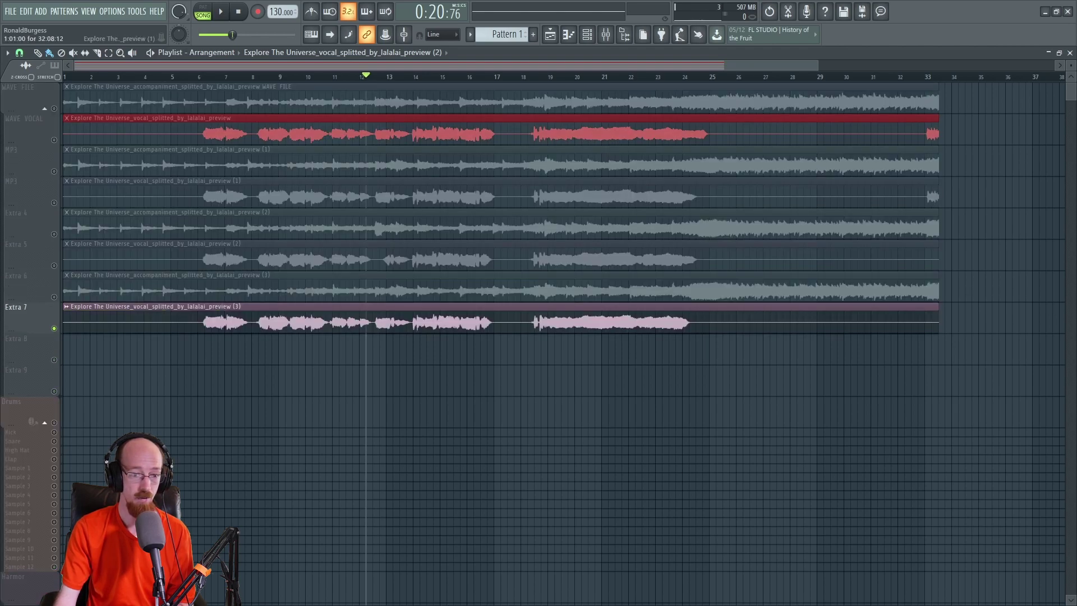
{"action": "key", "text": "space"}
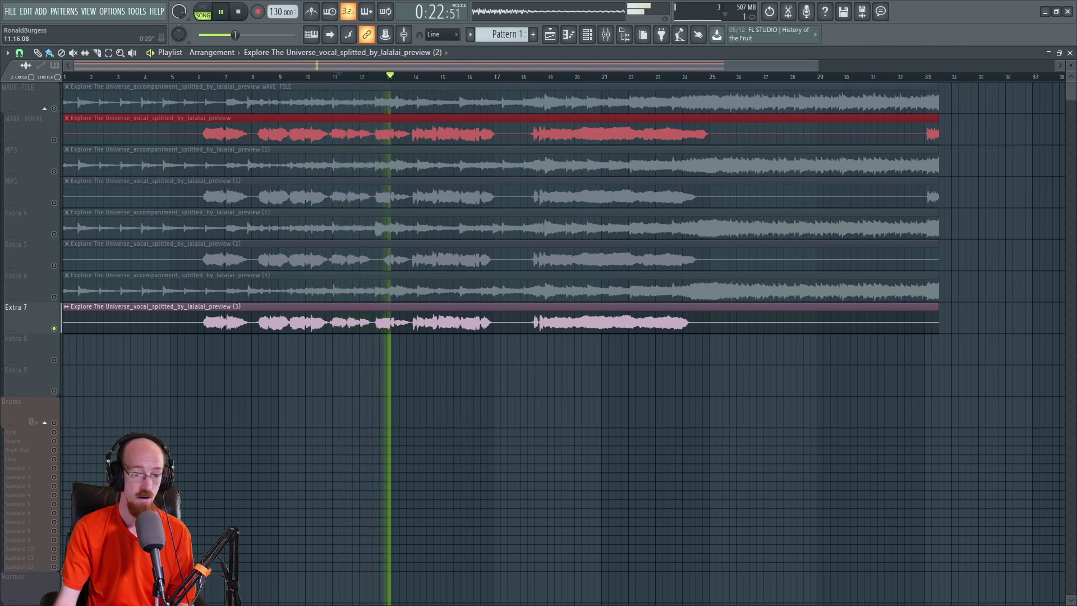
{"action": "key", "text": "space"}
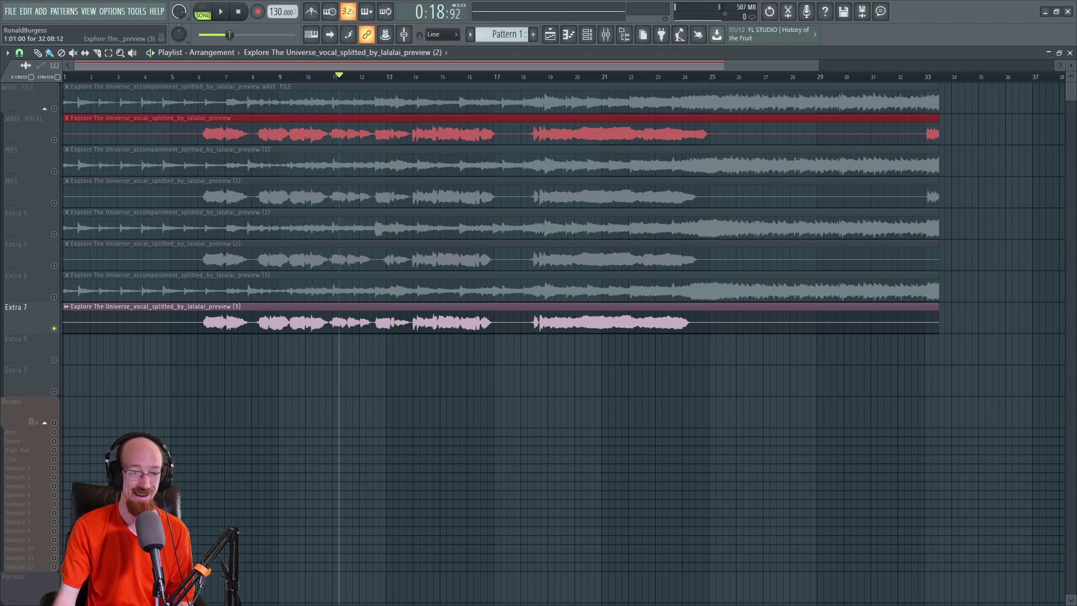
Clear the clip selection and play the Extra 7 vocal alone from about 0:09.
{"action": "left_click", "coordinate": [376, 256]}
{"action": "left_click", "coordinate": [380, 318], "text": "ctrl"}
{"action": "left_click", "coordinate": [389, 380], "text": "ctrl"}
{"action": "left_click", "coordinate": [197, 76]}
{"action": "key", "text": "space"}
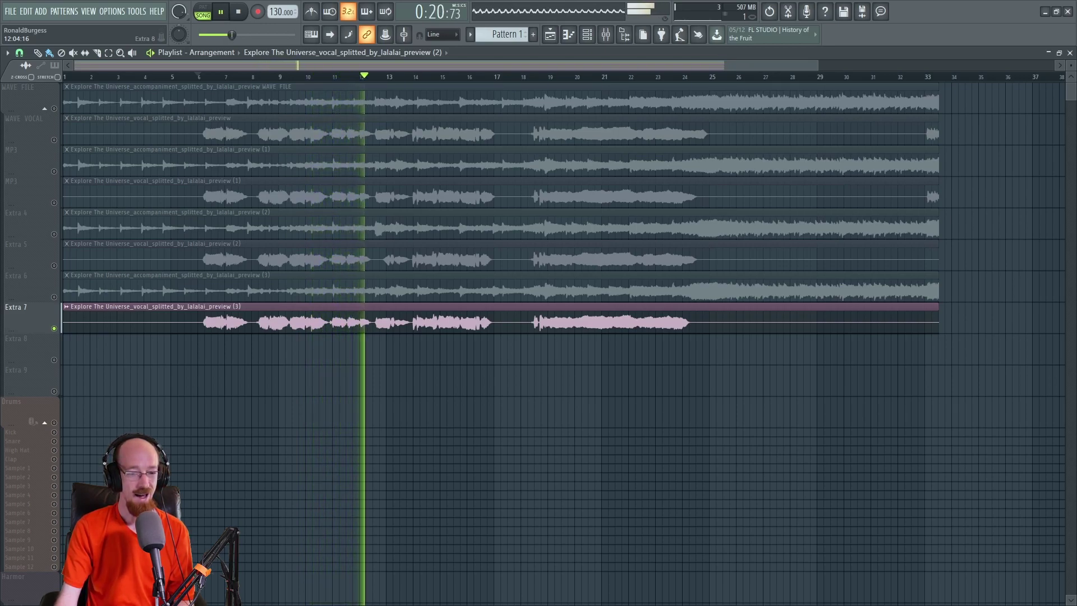
{"action": "key", "text": "space"}
Unmute Extra 6, mute Extra 7, and play the Extra 6 accompaniment from about 0:09.
{"action": "left_click", "coordinate": [53, 296]}
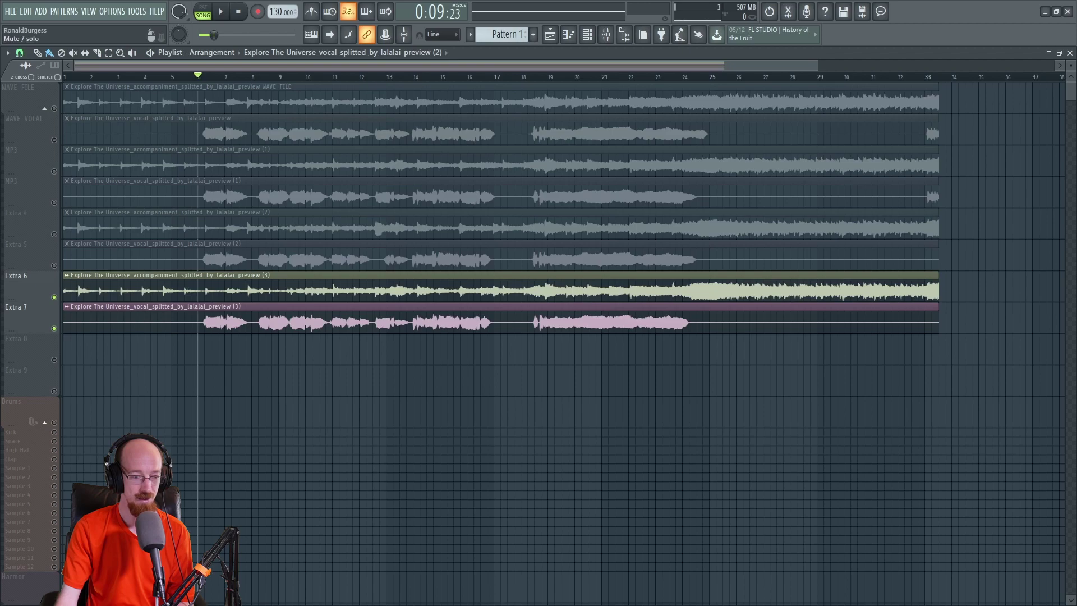
{"action": "left_click", "coordinate": [53, 328]}
{"action": "key", "text": "space"}
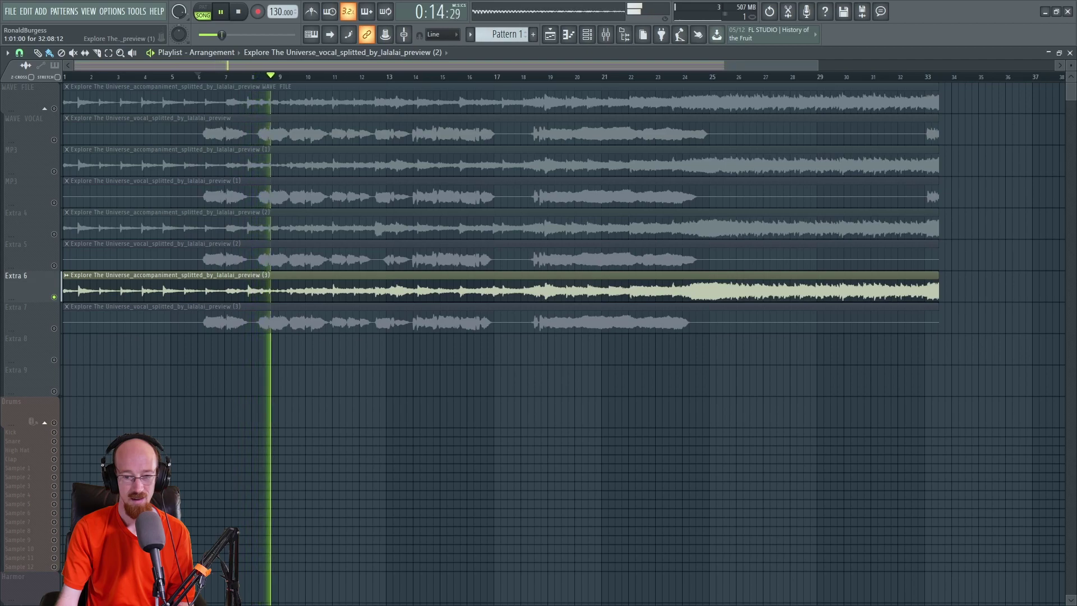
{"action": "key", "text": "space"}
Select and deselect the Extra 7 clip, and check the MP3 vocal clip's sample settings.
{"action": "left_click", "coordinate": [928, 317], "text": "ctrl"}
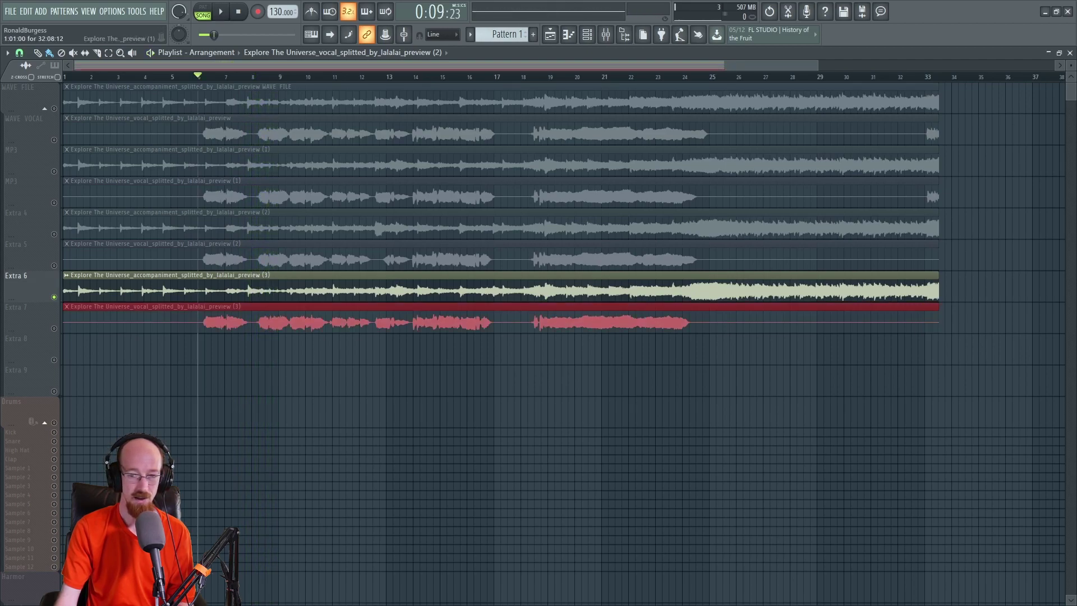
{"action": "left_click", "coordinate": [932, 317], "text": "ctrl"}
{"action": "key", "text": "ctrl+d"}
{"action": "double_click", "coordinate": [225, 196]}
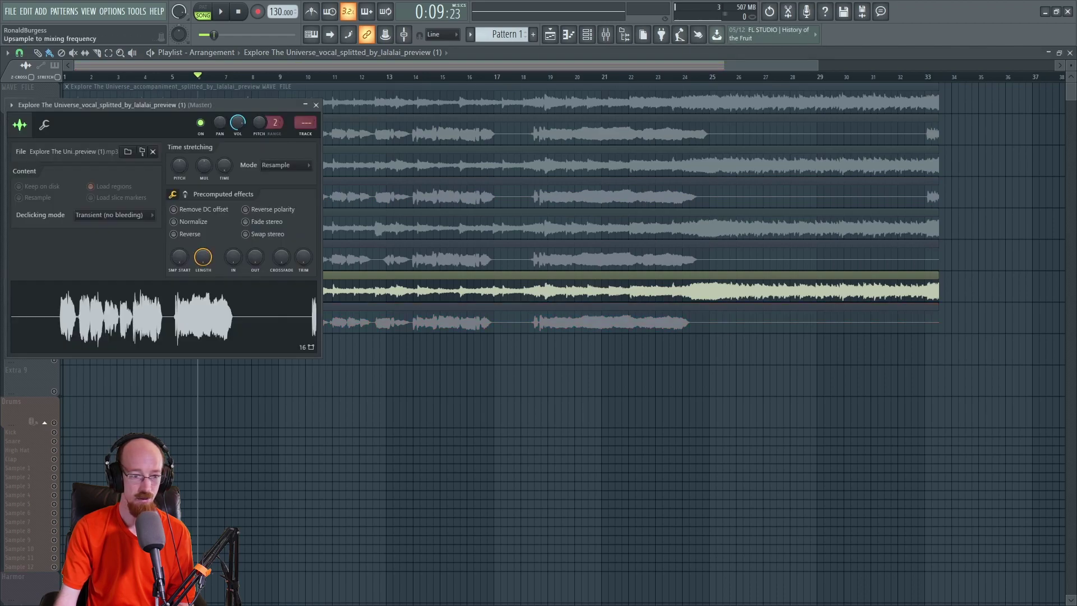
{"action": "left_click", "coordinate": [313, 106]}
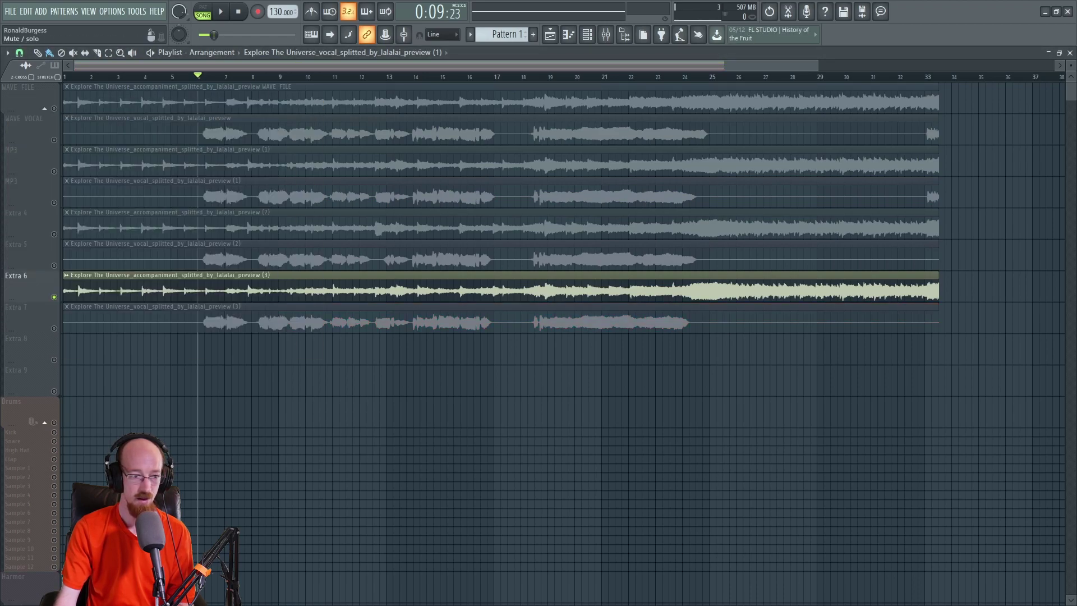
Mute Extra 6 and unmute the MP3 vocal and Extra 7 vocal tracks.
{"action": "left_click", "coordinate": [53, 203]}
{"action": "left_click", "coordinate": [54, 297]}
{"action": "left_click", "coordinate": [53, 328]}
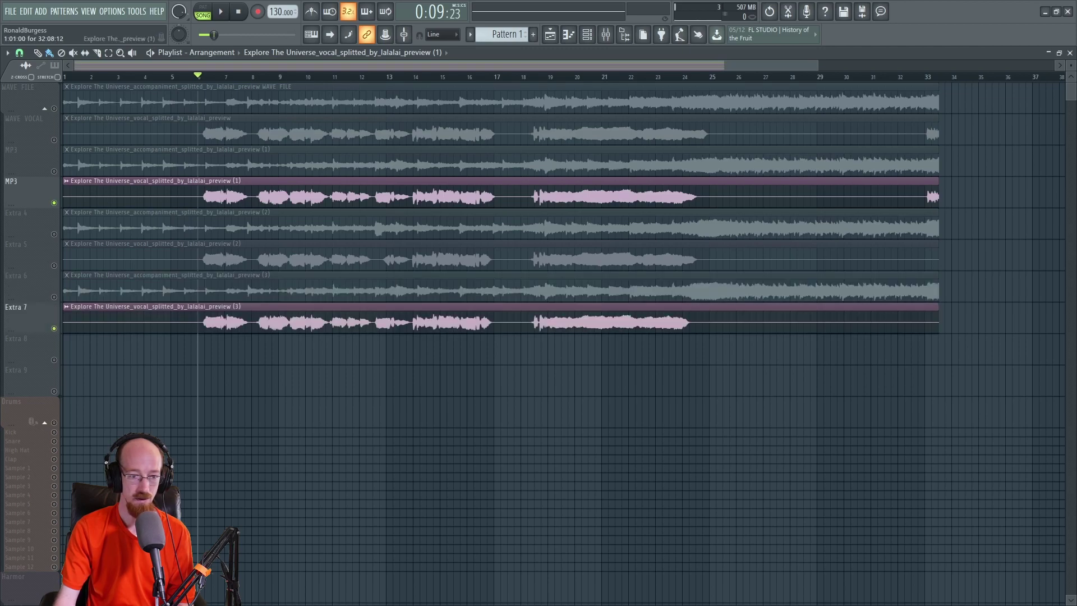
Reverse the polarity of the MP3 vocal clip and play it together with the Extra 7 vocal from about 0:09.
{"action": "double_click", "coordinate": [225, 197]}
{"action": "left_click", "coordinate": [245, 209]}
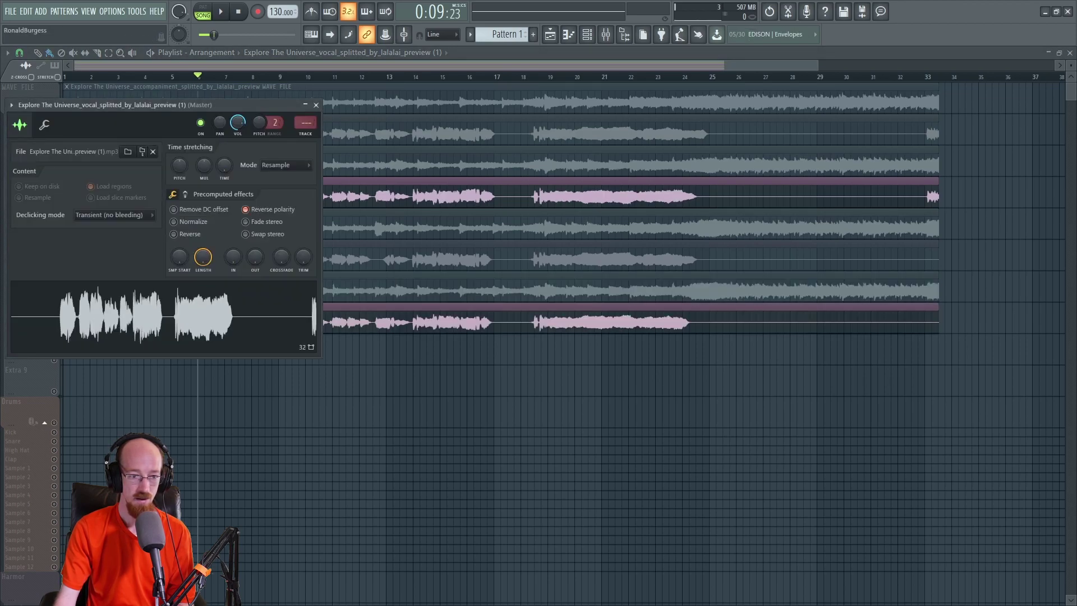
{"action": "left_click", "coordinate": [316, 105]}
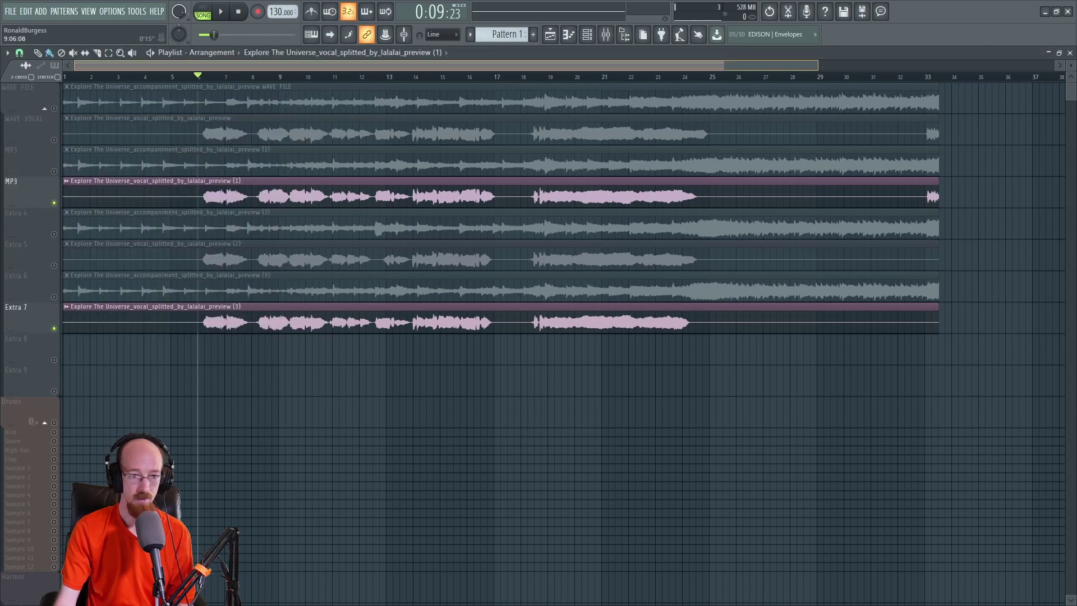
{"action": "key", "text": "space"}
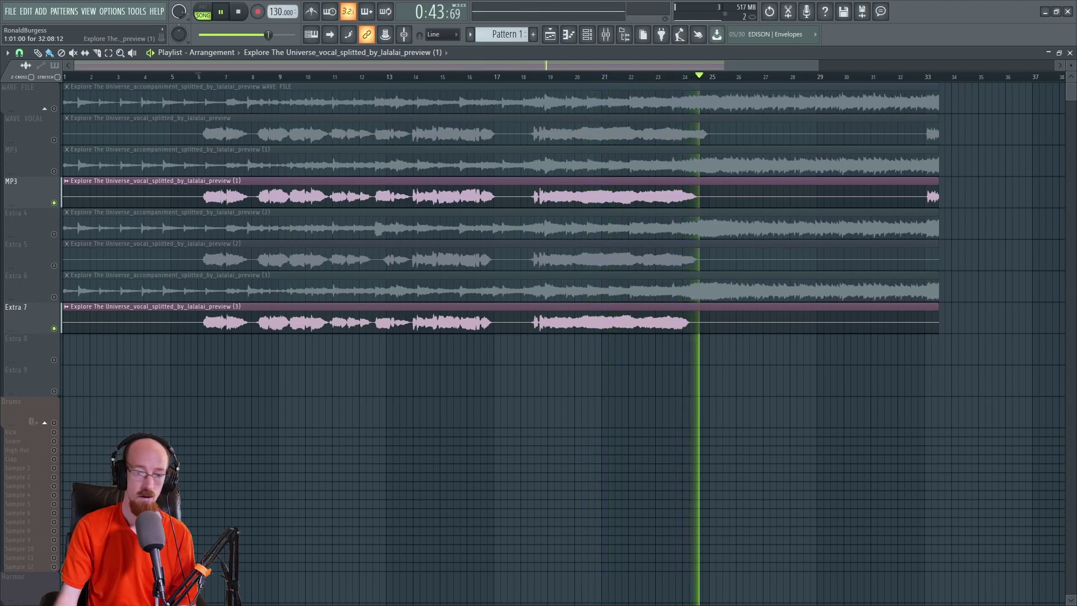
{"action": "key", "text": "space"}
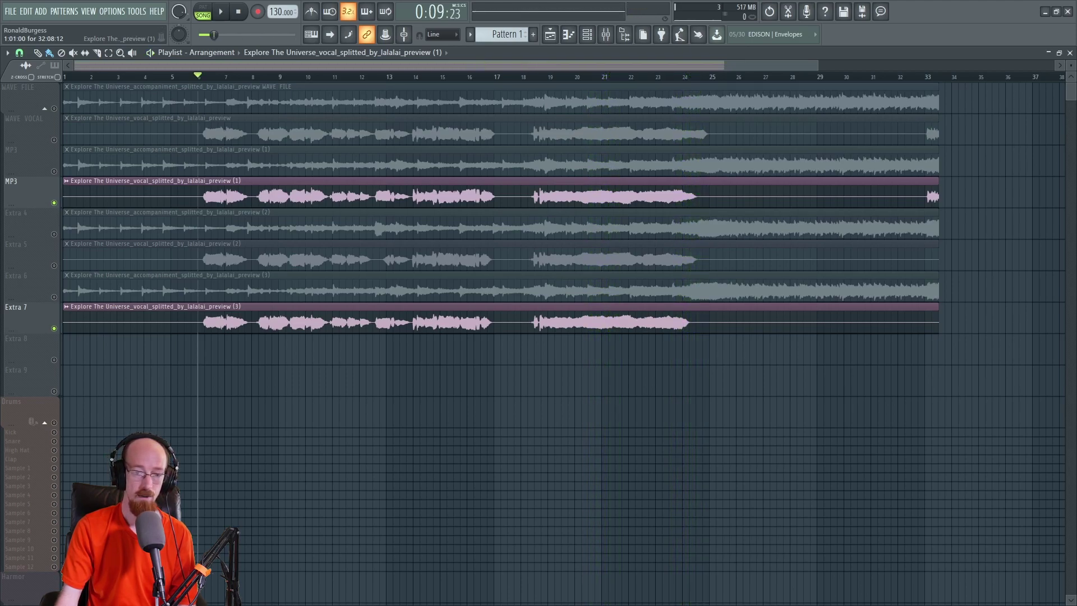
Select the Extra 7 vocal clip and the MP3 vocal clip in turn to compare them.
{"action": "left_click", "coordinate": [306, 181], "text": "ctrl"}
{"action": "left_click", "coordinate": [306, 306], "text": "ctrl"}
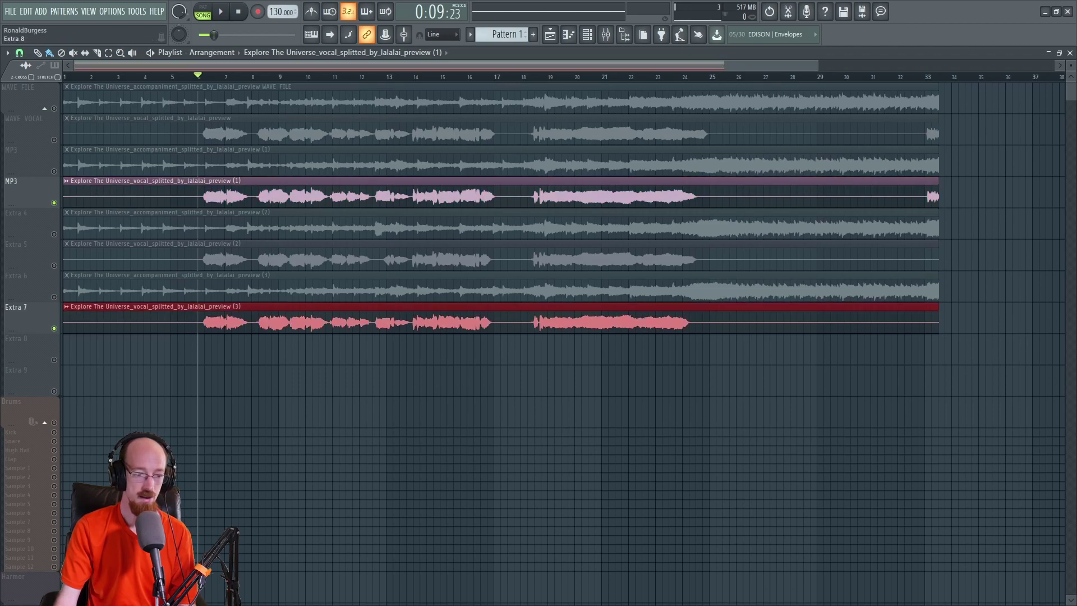
{"action": "left_click", "coordinate": [305, 181], "text": "ctrl"}
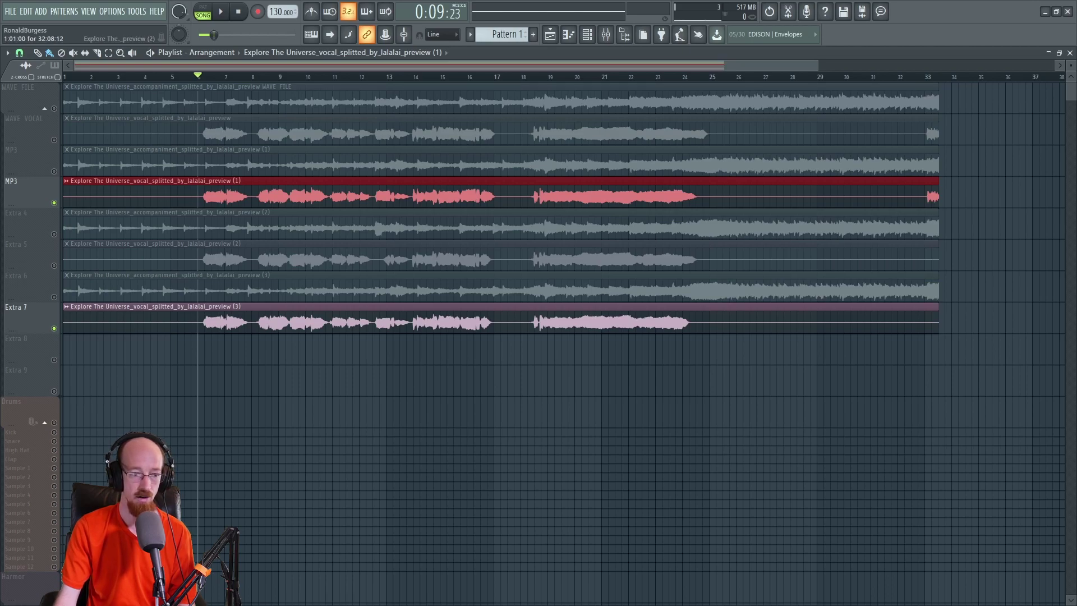
Unmute all playlist tracks and turn off reverse polarity for the MP3 vocal clip.
{"action": "right_click", "coordinate": [54, 203]}
{"action": "right_click", "coordinate": [54, 202]}
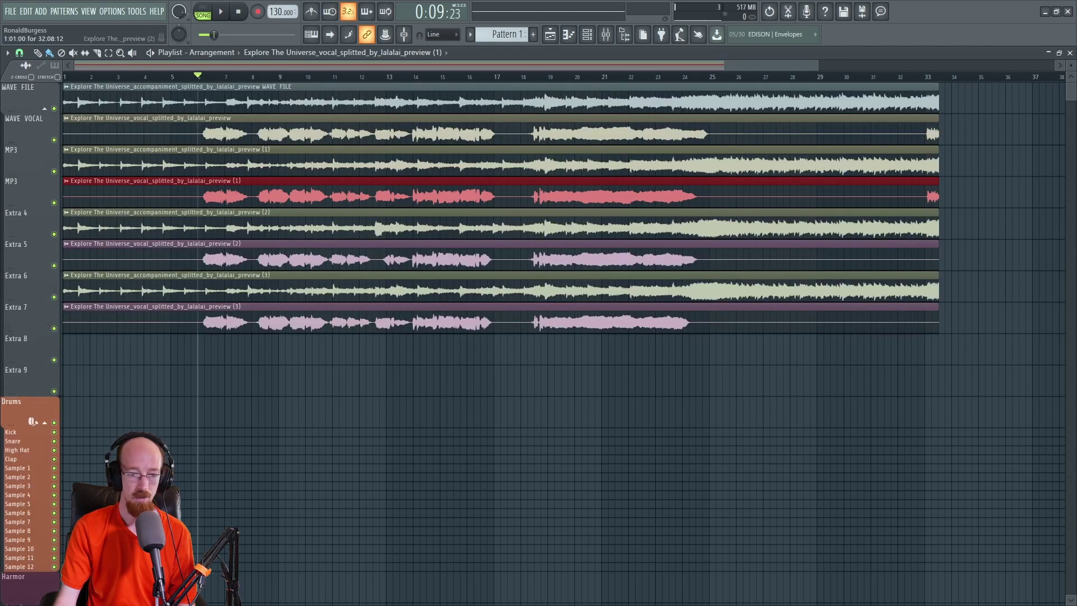
{"action": "double_click", "coordinate": [151, 196]}
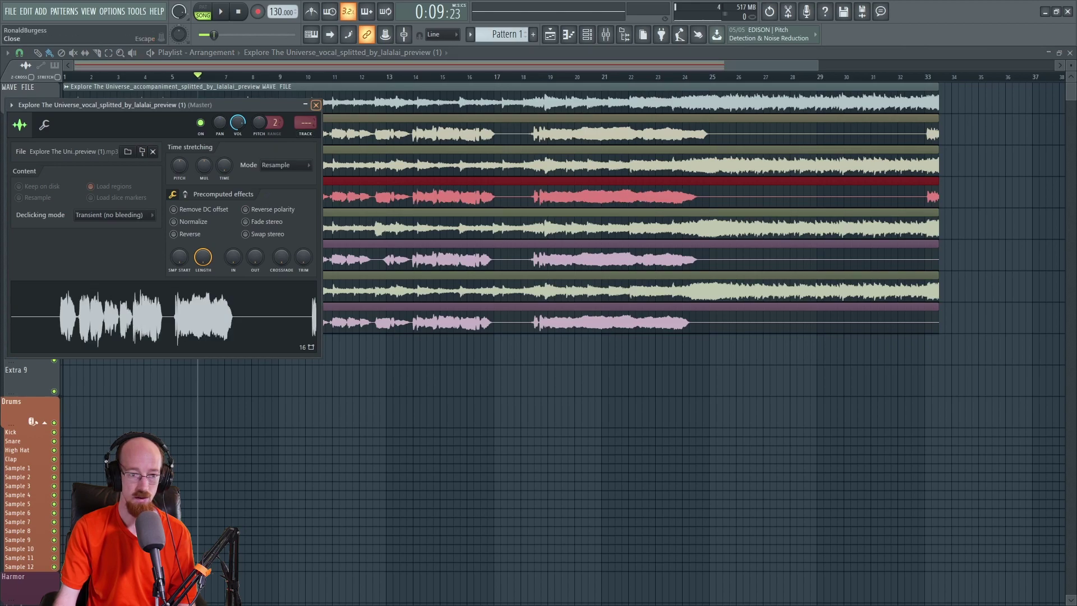
{"action": "left_click", "coordinate": [316, 105]}
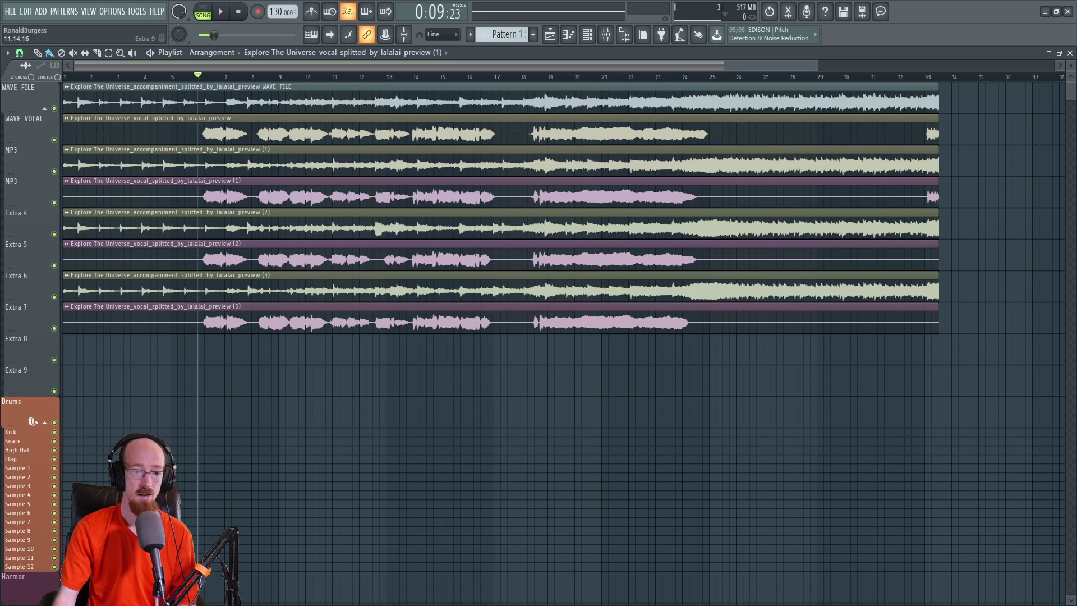
{"action": "left_click_drag", "start_coordinate": [286, 319], "coordinate": [459, 257]}
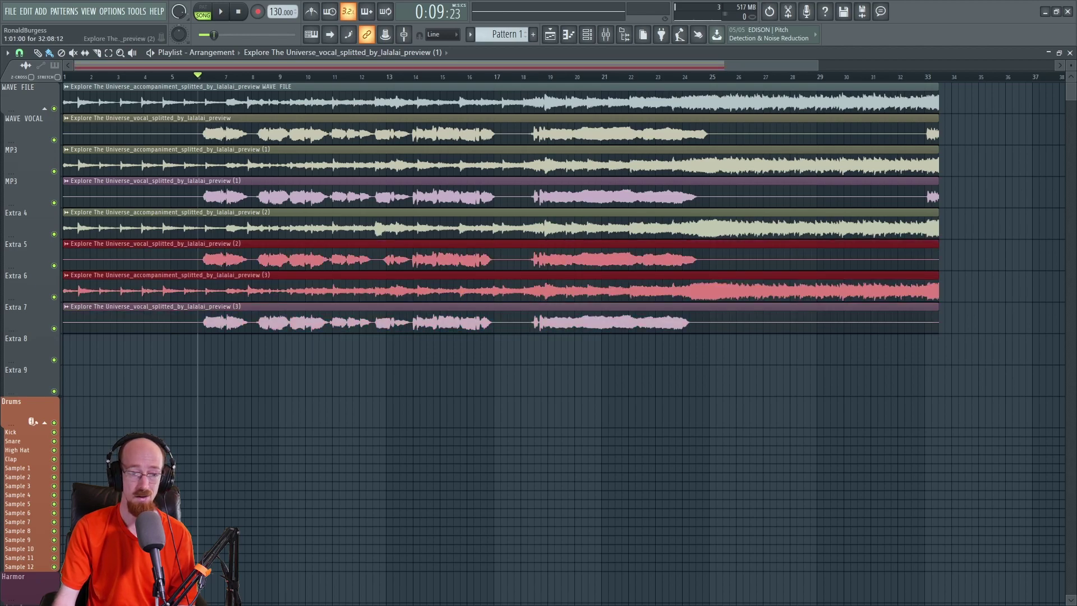
{"action": "left_click", "coordinate": [632, 350], "text": "ctrl"}
{"action": "mouse_move", "coordinate": [1070, 65]}
{"action": "left_mouse_down"}
{"action": "mouse_move", "coordinate": [1070, 84]}
{"action": "mouse_move", "coordinate": [1069, 56]}
{"action": "mouse_move", "coordinate": [1070, 65]}
{"action": "left_mouse_up"}
{"action": "scroll", "coordinate": [482, 353], "scroll_direction": "up", "scroll_amount": 2}
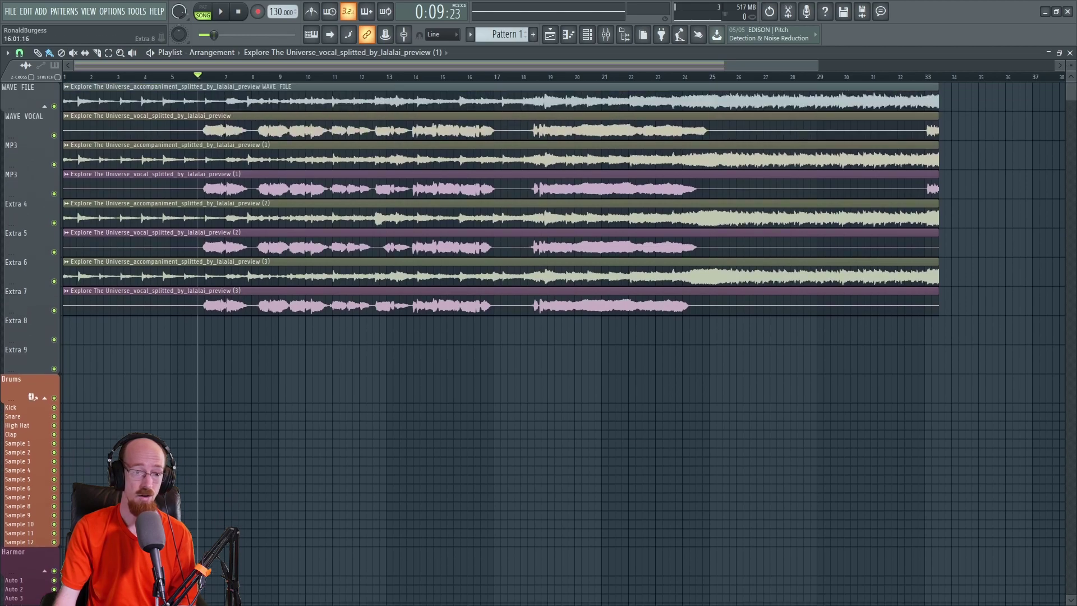
{"action": "left_click_drag", "start_coordinate": [281, 98], "coordinate": [524, 129]}
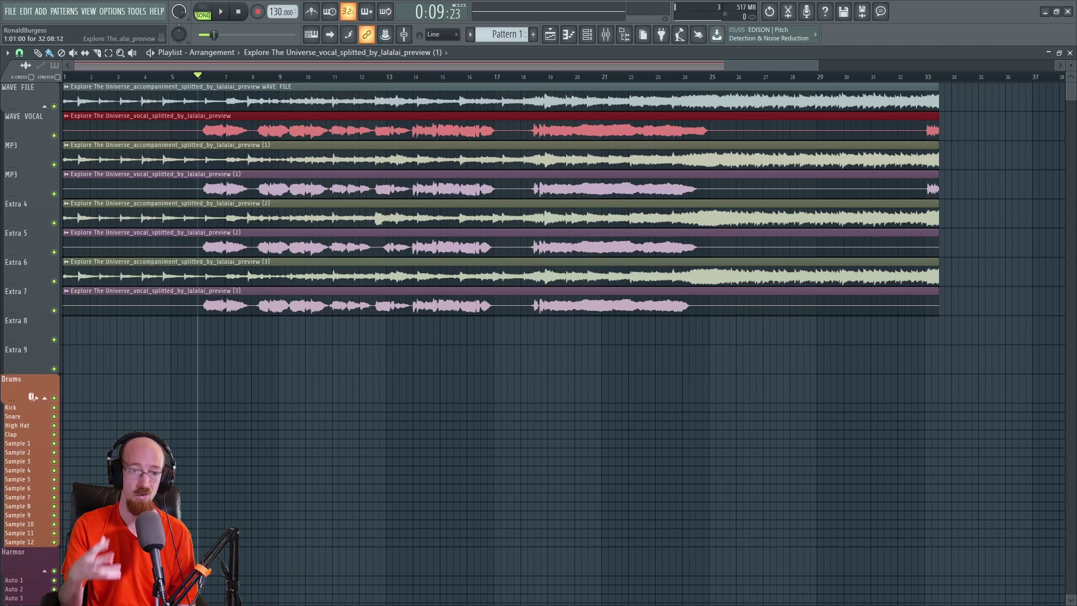
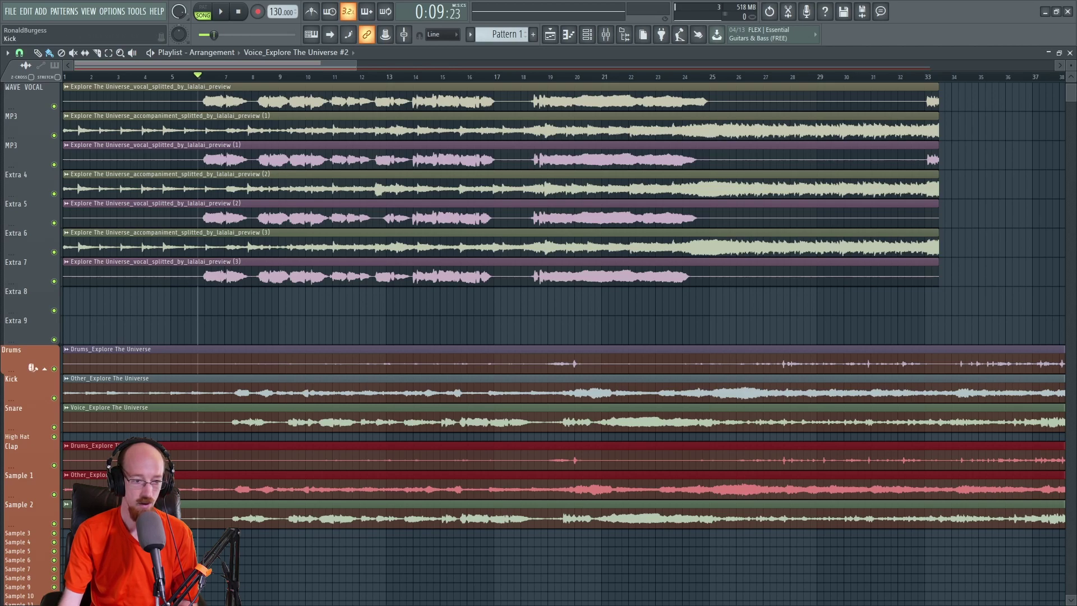
Solo the Snare track holding Voice_Explore The Universe and play it from about 0:09.
{"action": "right_click", "coordinate": [54, 369]}
{"action": "right_click", "coordinate": [54, 427]}
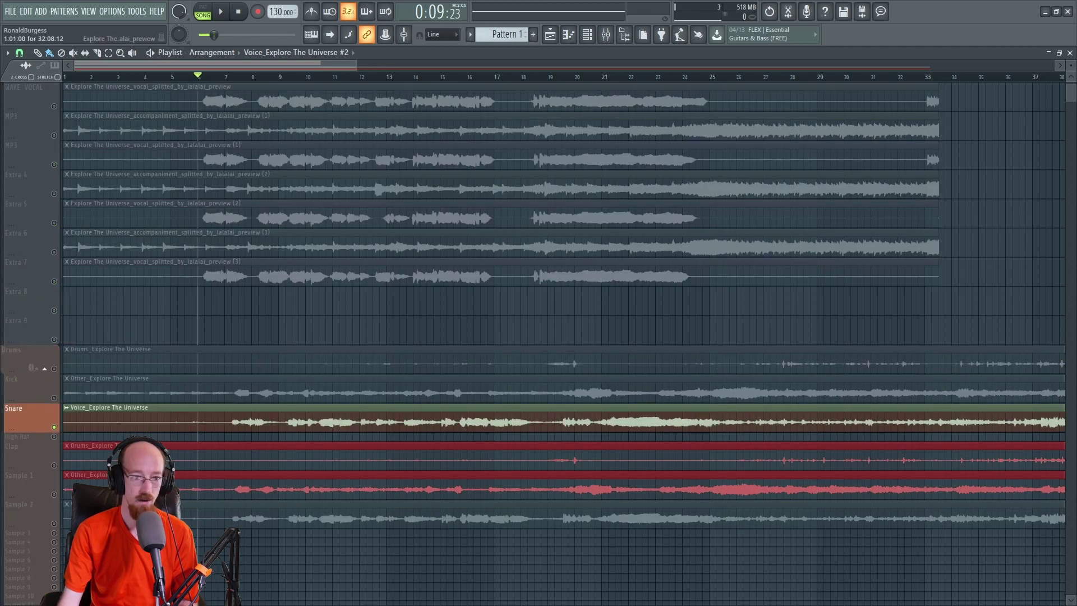
{"action": "key", "text": "space"}
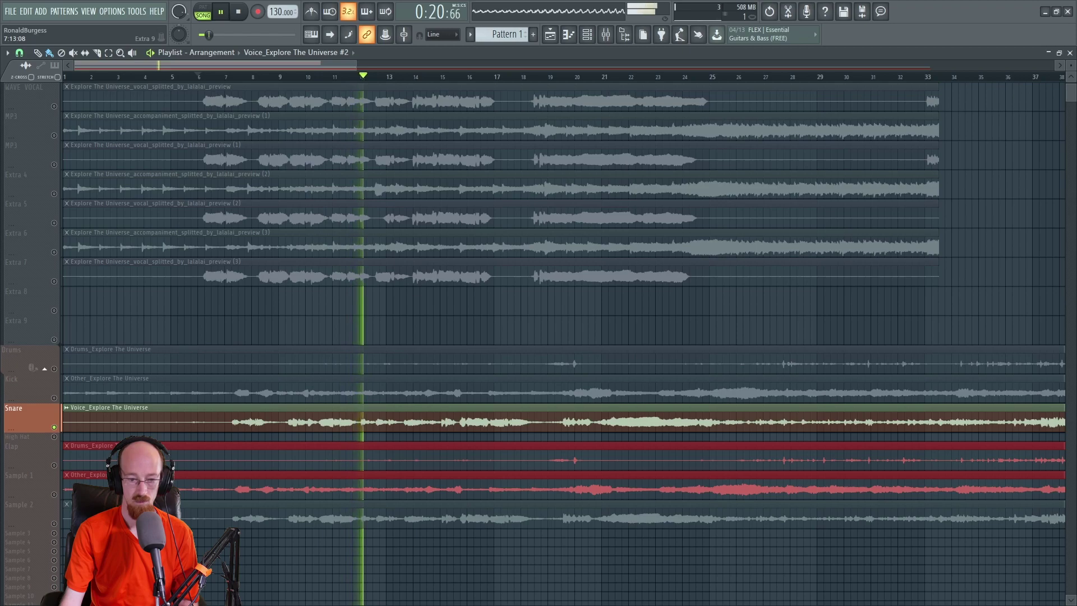
{"action": "key", "text": "space"}
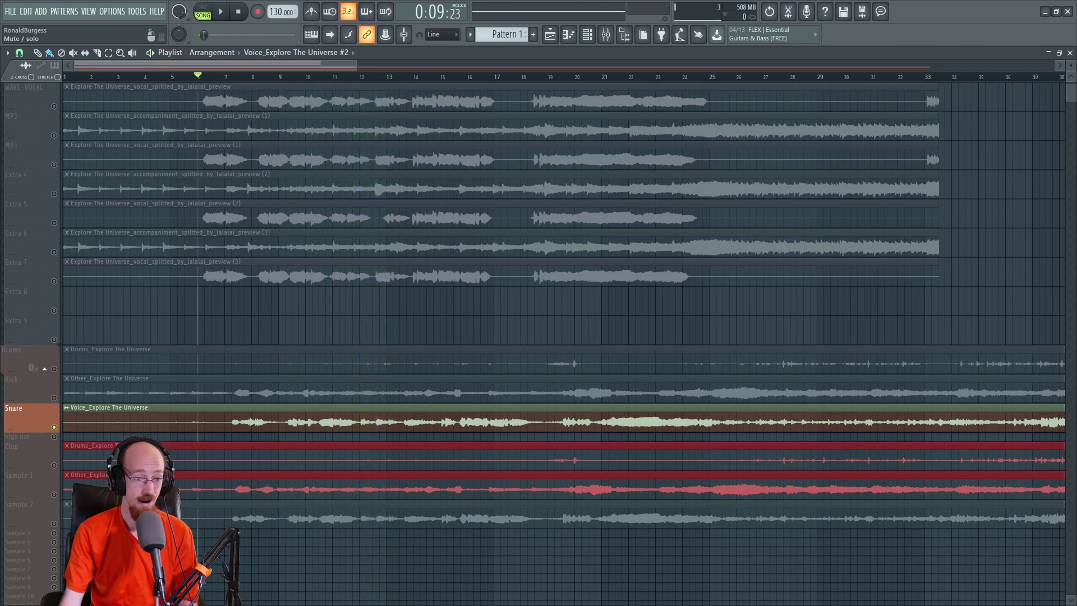
Solo the Extra 7 vocal track and play it from about 0:09 for comparison.
{"action": "right_click", "coordinate": [54, 281]}
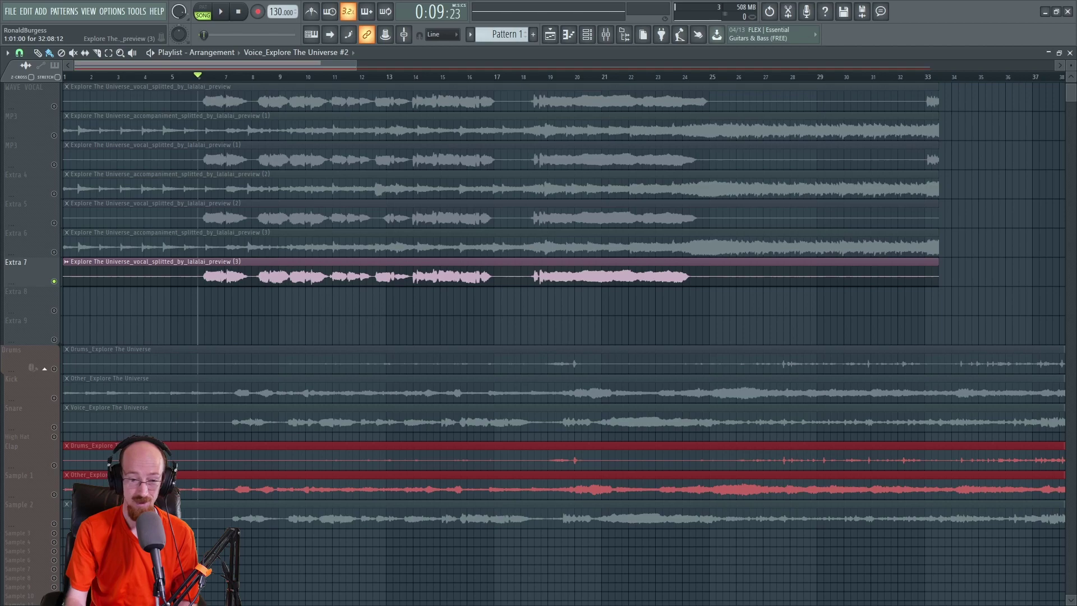
{"action": "key", "text": "space"}
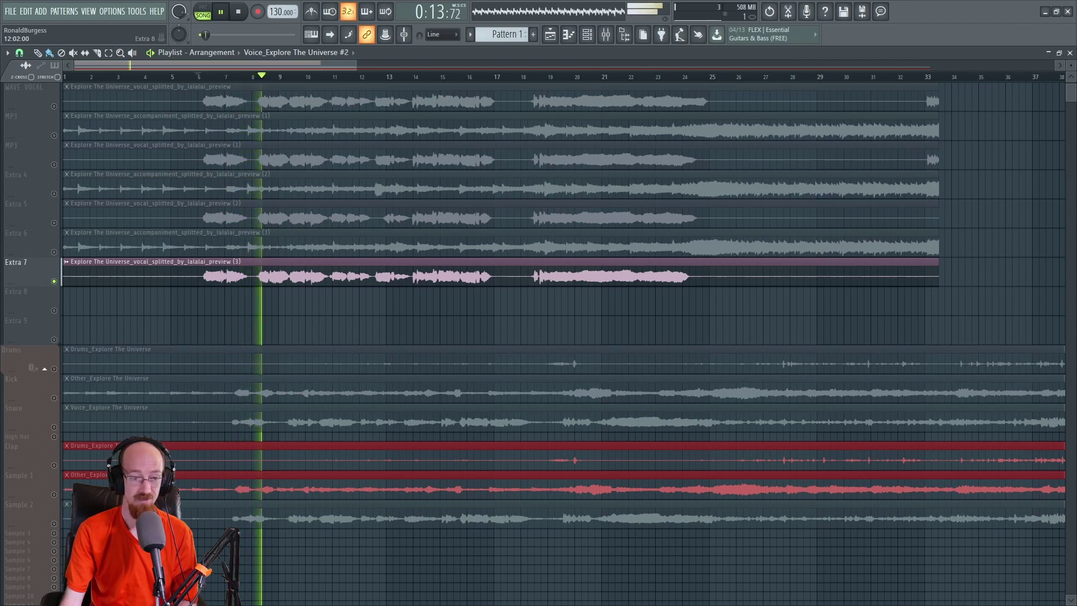
{"action": "key", "text": "space"}
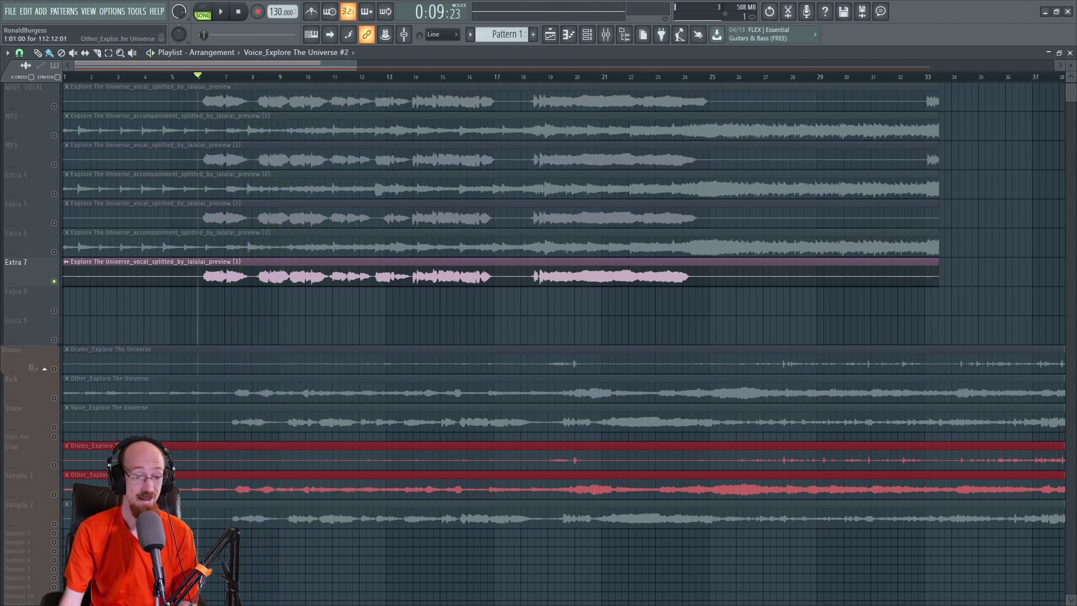
Leave only the Drums and Kick tracks unmuted and play their drums and other stems from about 0:09.
{"action": "left_click", "coordinate": [53, 398]}
{"action": "left_click", "coordinate": [54, 368]}
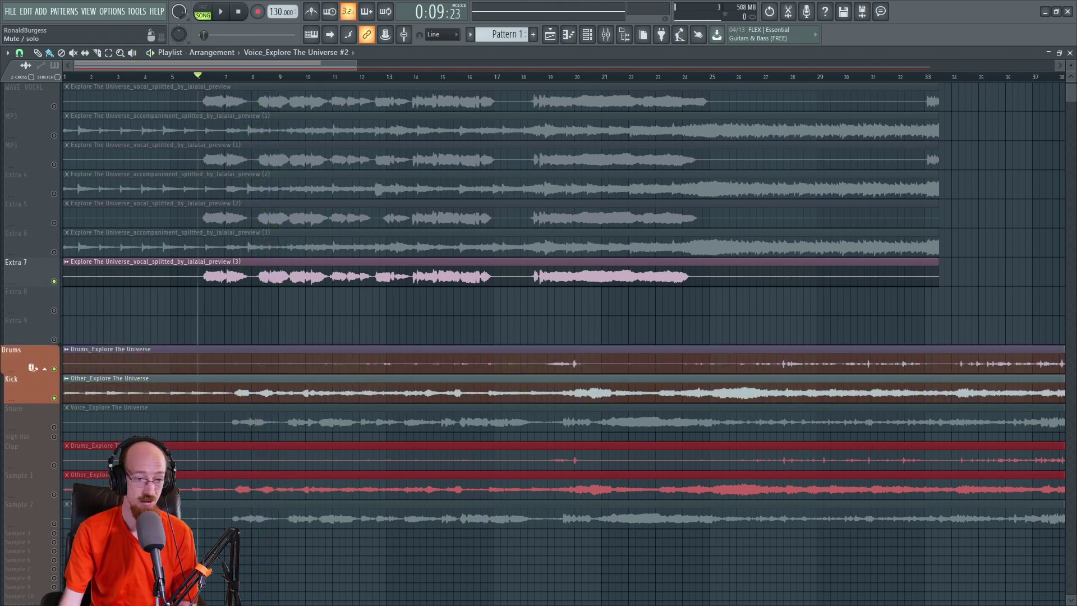
{"action": "key", "text": "space"}
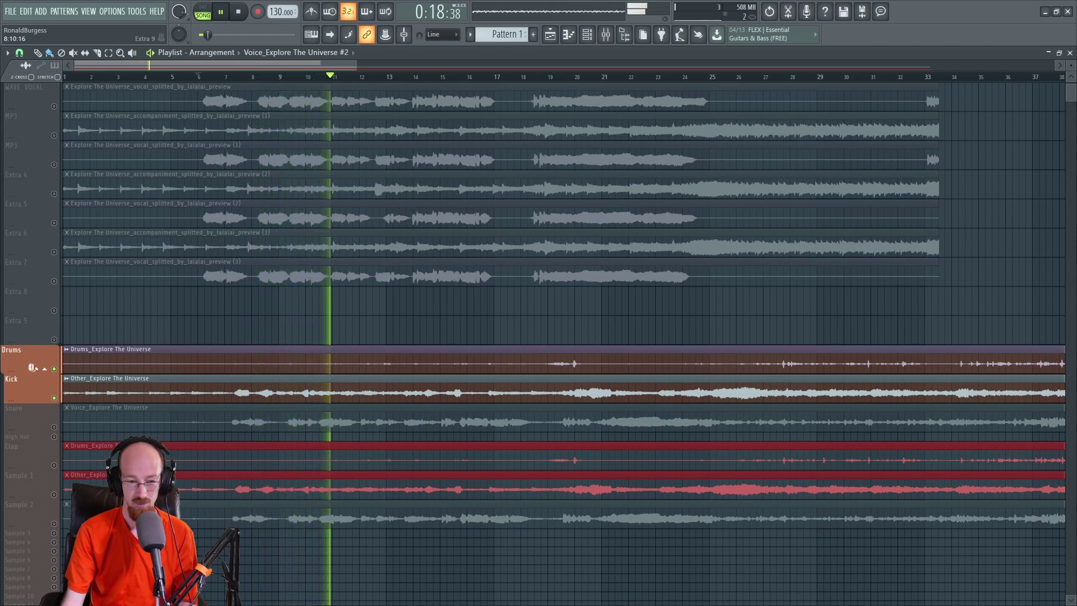
{"action": "left_click_drag", "start_coordinate": [852, 300], "coordinate": [550, 322]}
{"action": "key", "text": "space"}
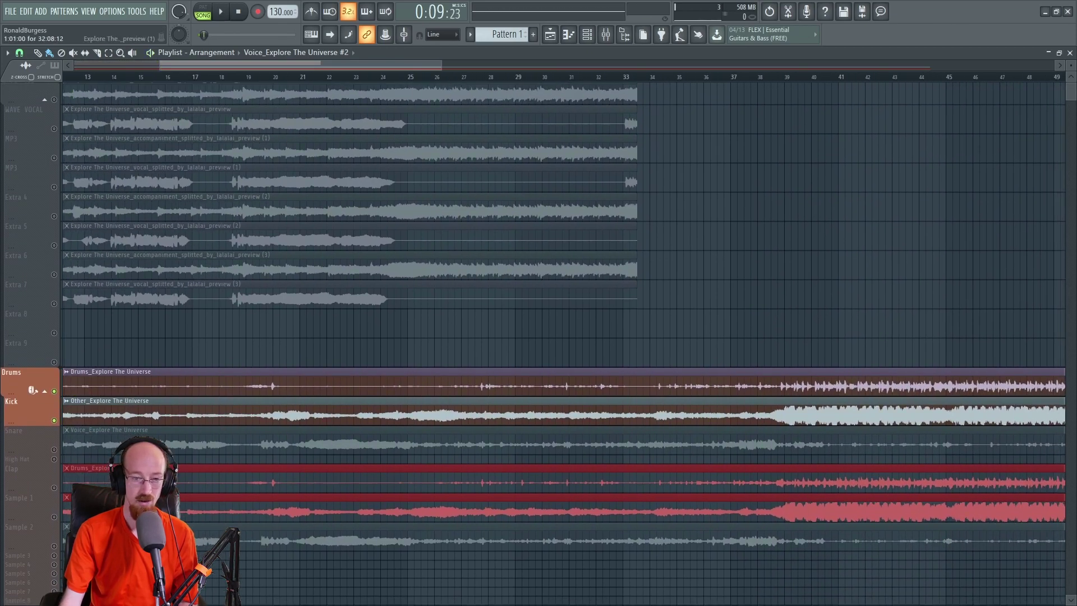
Play the drums and other stems on the Drums and Kick tracks from about 1:08.
{"action": "scroll", "coordinate": [560, 224], "scroll_direction": "left", "scroll_amount": 4}
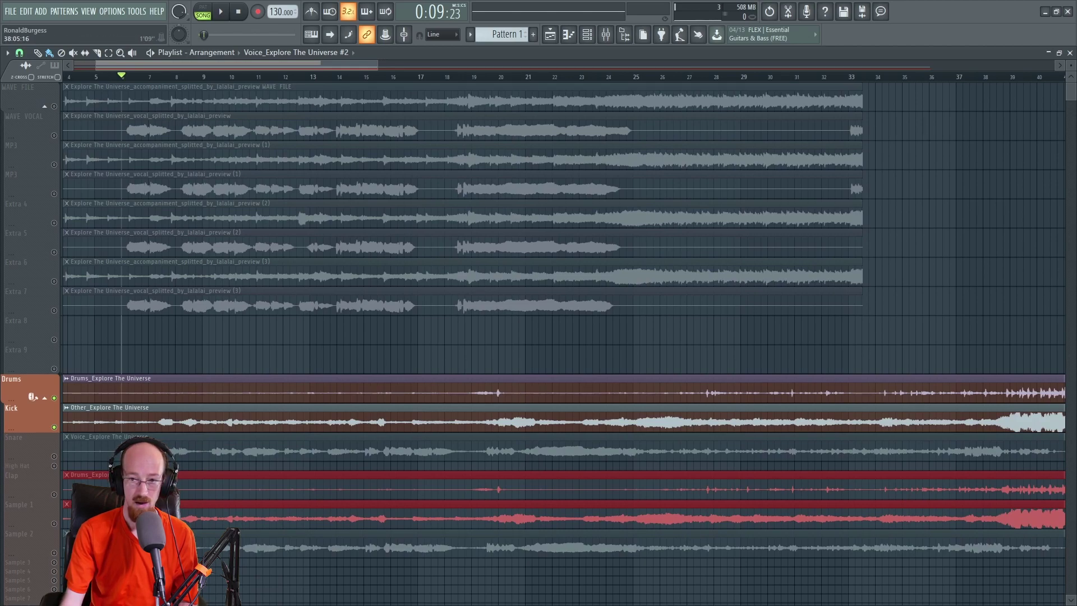
{"action": "left_click", "coordinate": [990, 76]}
{"action": "key", "text": "space"}
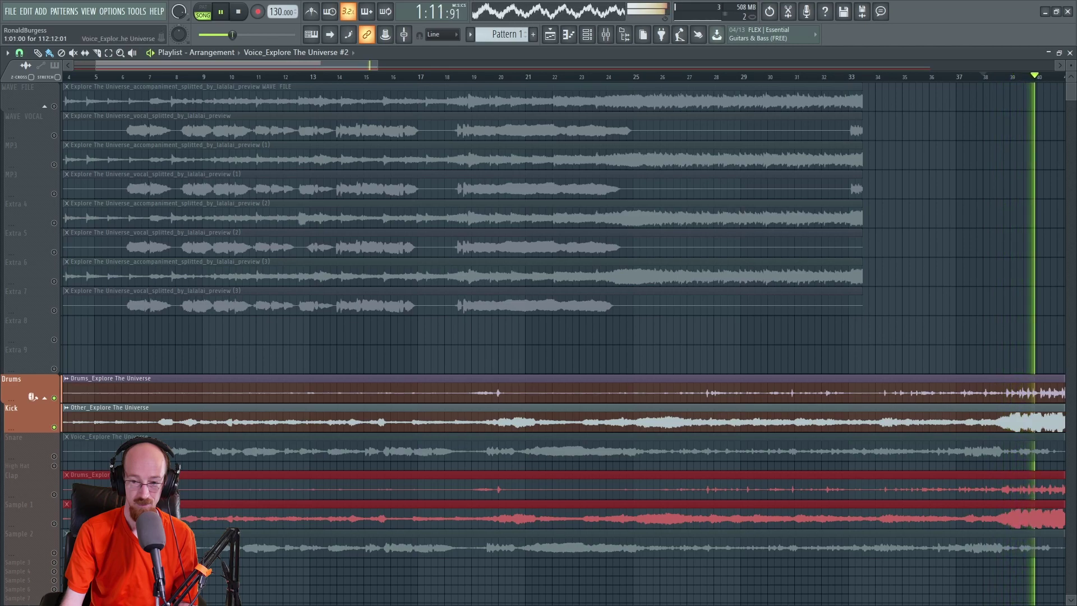
{"action": "key", "text": "space"}
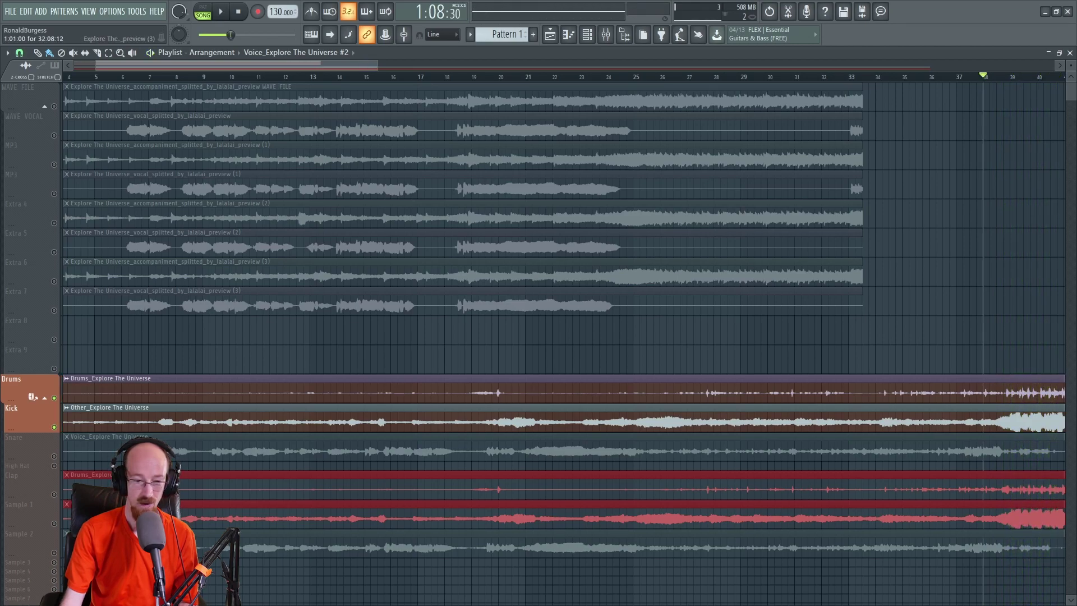
Select the Snare track's voice clip, leave only that track unmuted, and play it from about 1:12.
{"action": "left_click_drag", "start_coordinate": [759, 76], "coordinate": [88, 76]}
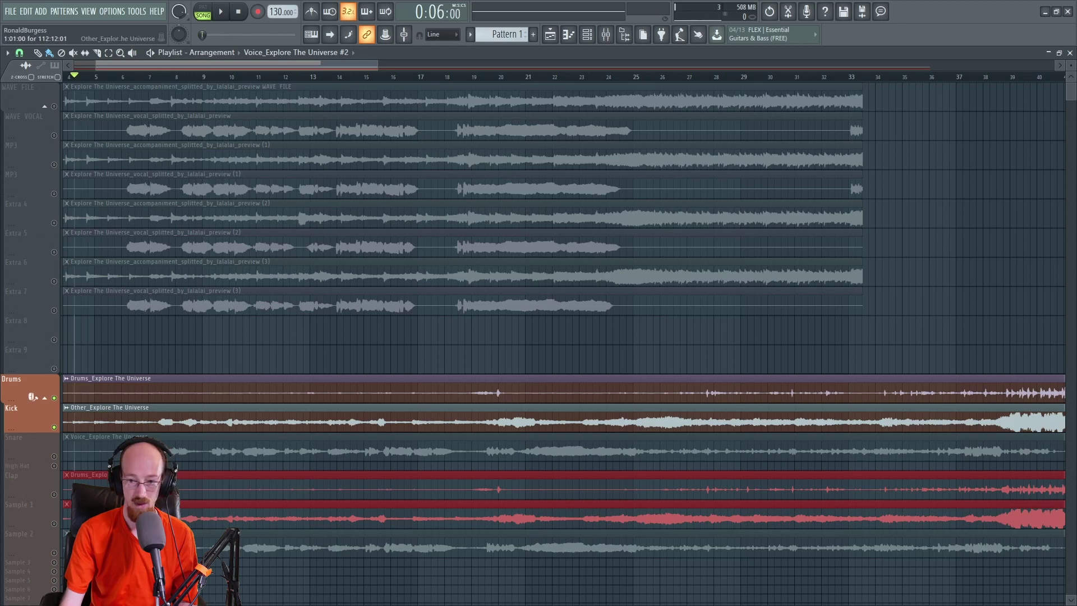
{"action": "scroll", "coordinate": [563, 344], "scroll_direction": "right", "scroll_amount": 5}
{"action": "scroll", "coordinate": [563, 343], "scroll_direction": "right", "scroll_amount": 3}
{"action": "left_click_drag", "start_coordinate": [673, 446], "coordinate": [889, 448]}
{"action": "left_click", "coordinate": [54, 456]}
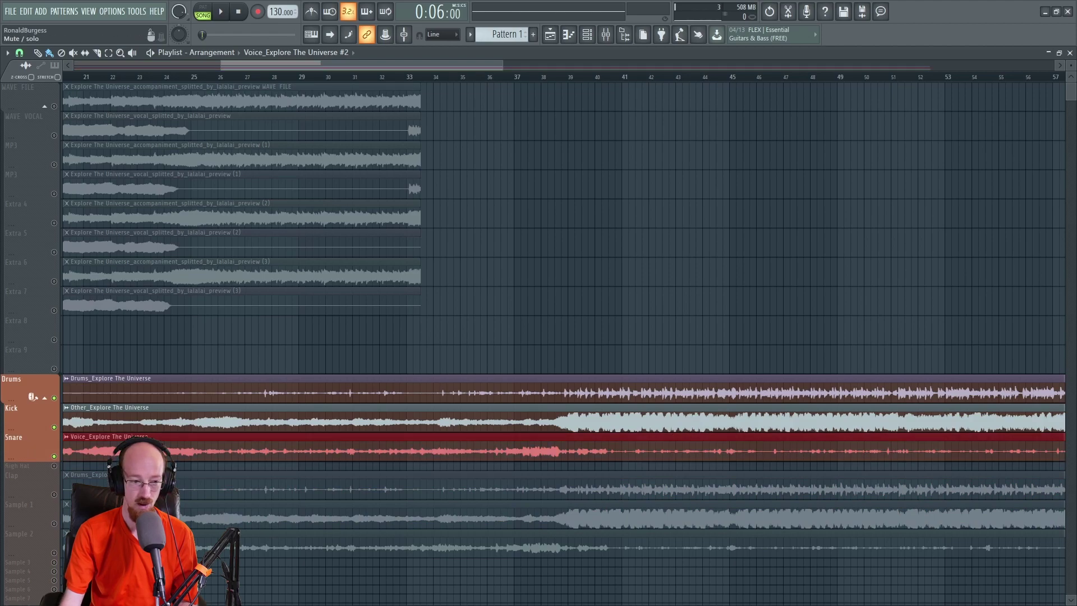
{"action": "left_click", "coordinate": [54, 427]}
{"action": "left_click", "coordinate": [53, 397]}
{"action": "key", "text": "space"}
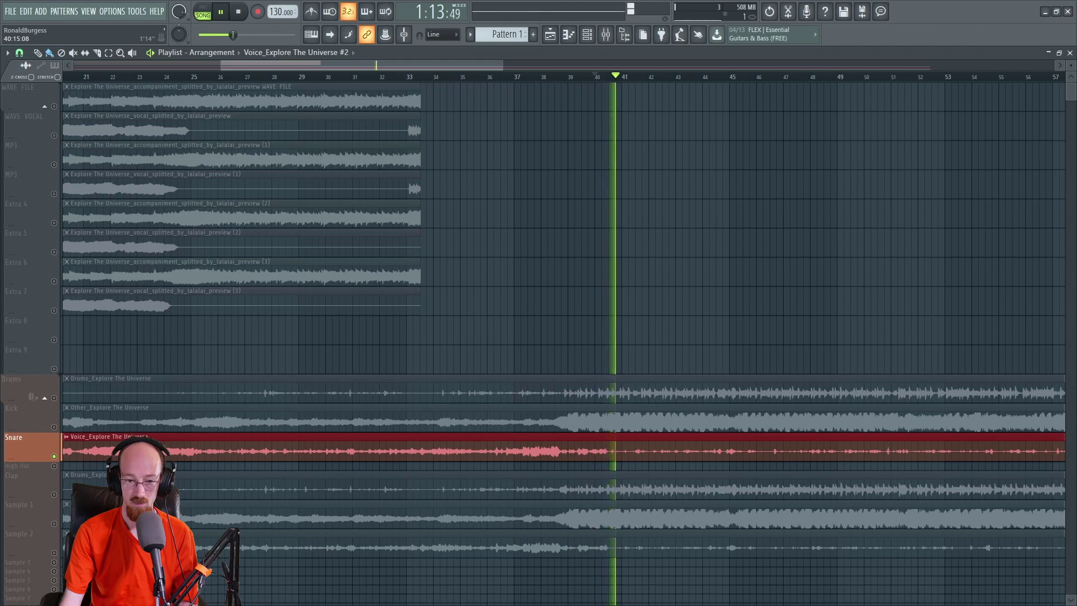
{"action": "key", "text": "space"}
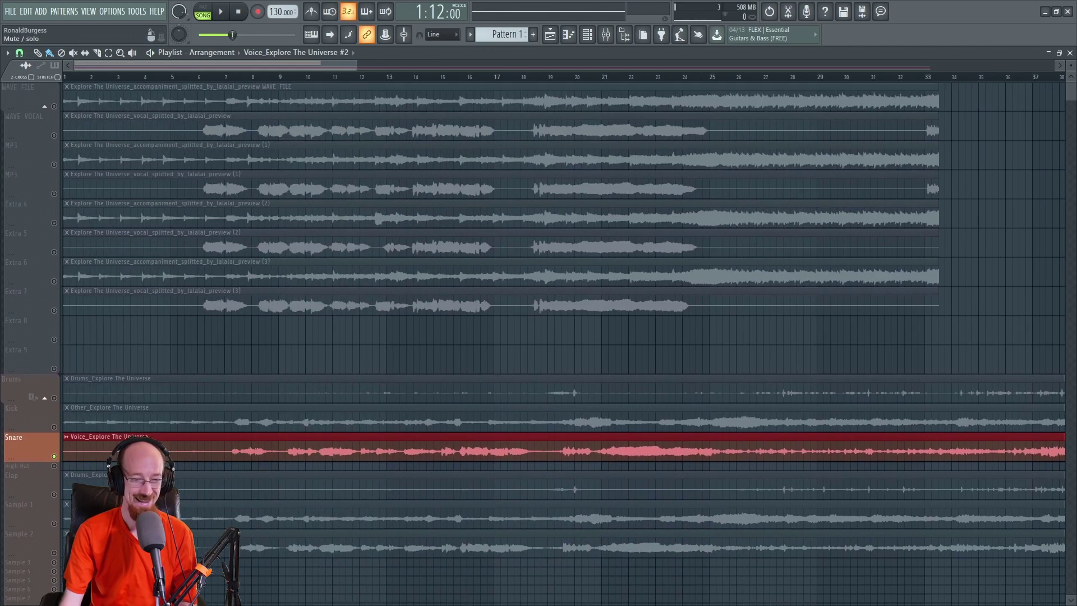
Leave only the Sample 2 voice stem unmuted and play it from about 0:11.
{"action": "left_click", "coordinate": [54, 427]}
{"action": "left_click", "coordinate": [54, 398]}
{"action": "scroll", "coordinate": [564, 343], "scroll_direction": "down", "scroll_amount": 1}
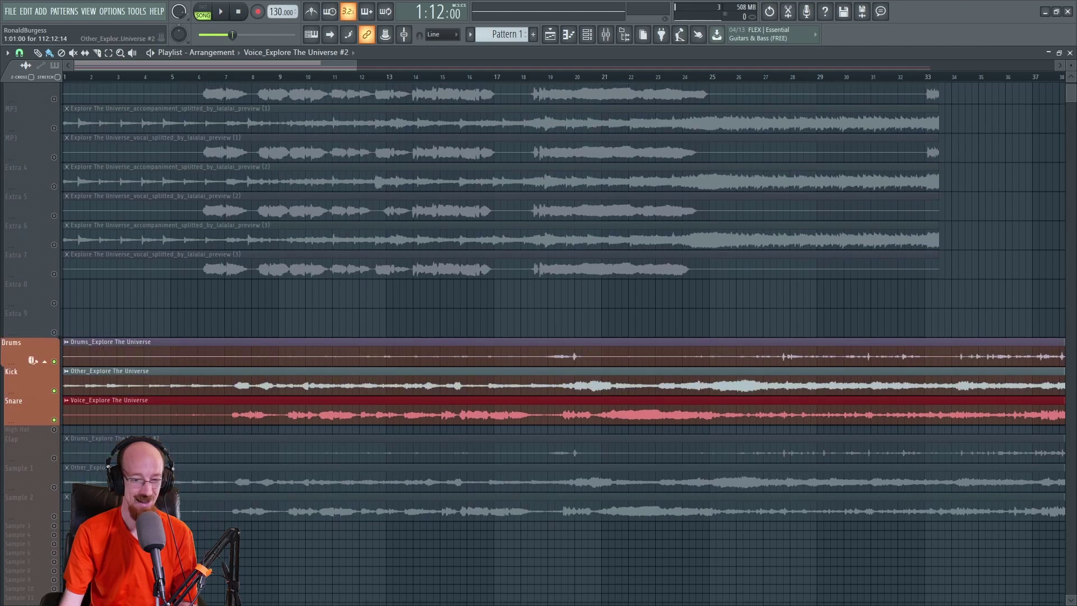
{"action": "left_click", "coordinate": [53, 516]}
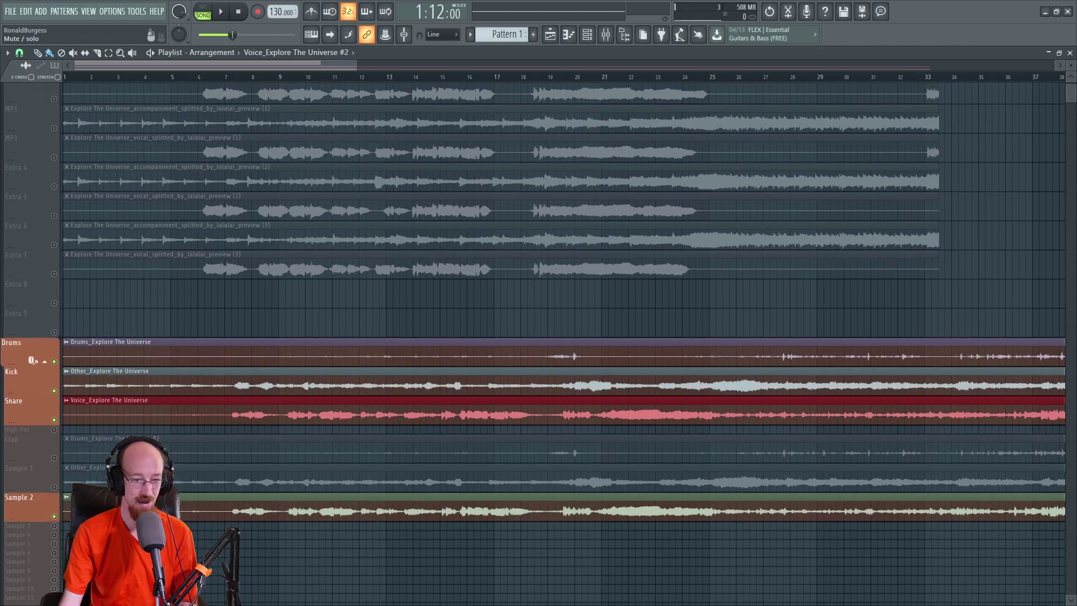
{"action": "left_click", "coordinate": [54, 390]}
{"action": "left_click", "coordinate": [54, 361]}
{"action": "left_click", "coordinate": [54, 419]}
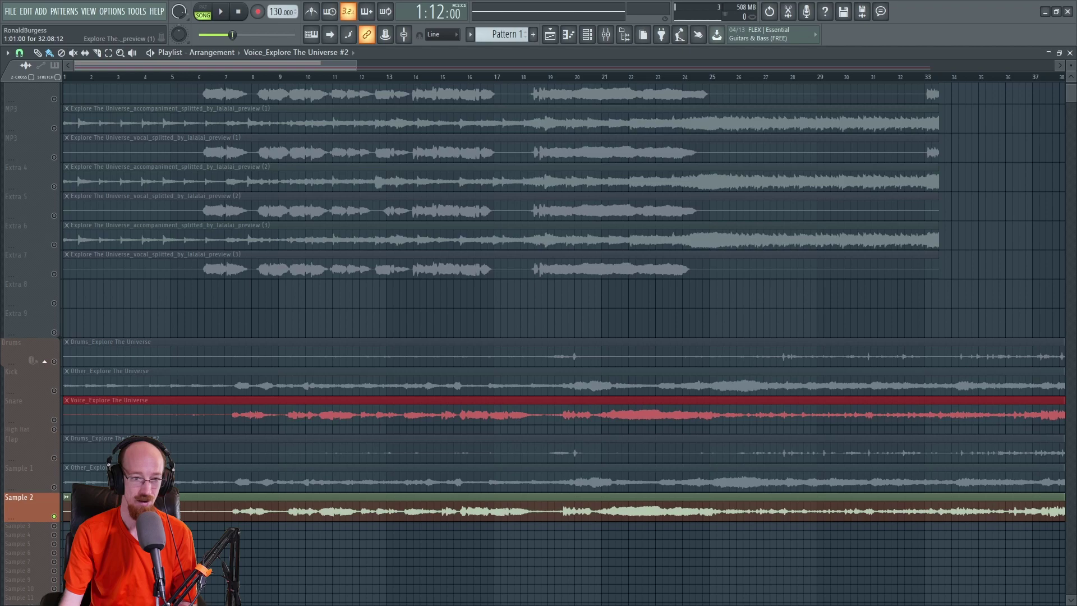
{"action": "left_click", "coordinate": [225, 76]}
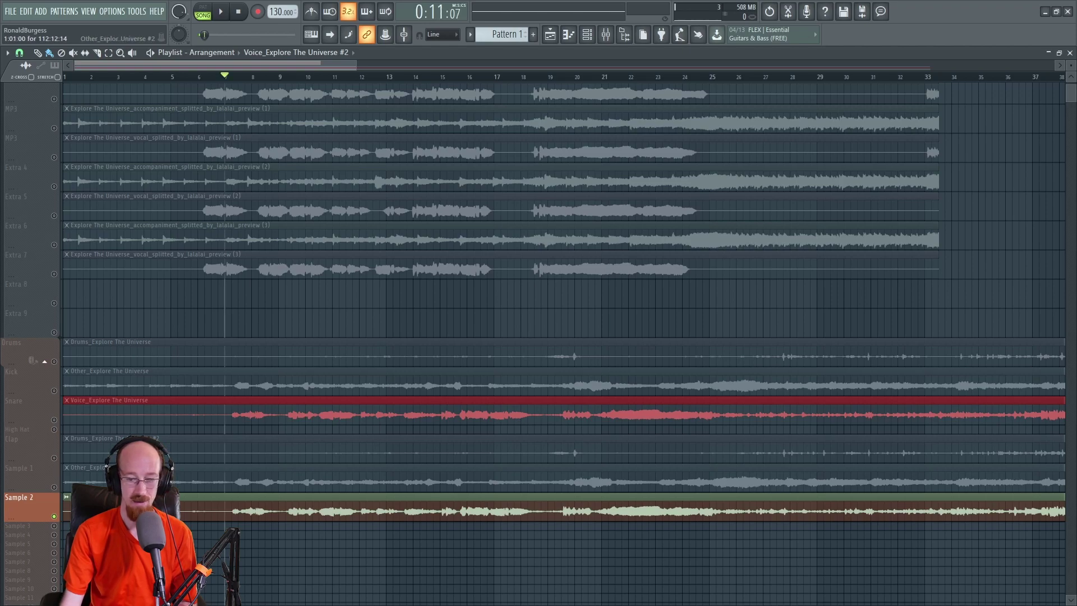
{"action": "key", "text": "space"}
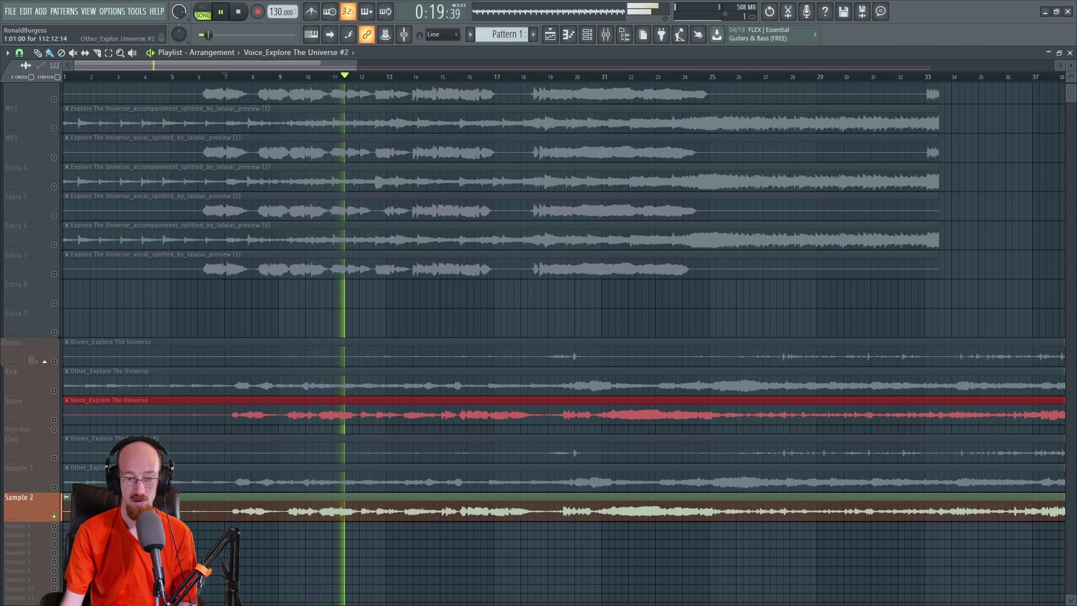
Unmute the Snare track's voice stem alongside Sample 2, enable Reverse polarity on it, and play both from about 0:11.
{"action": "key", "text": "space"}
{"action": "left_click", "coordinate": [53, 419]}
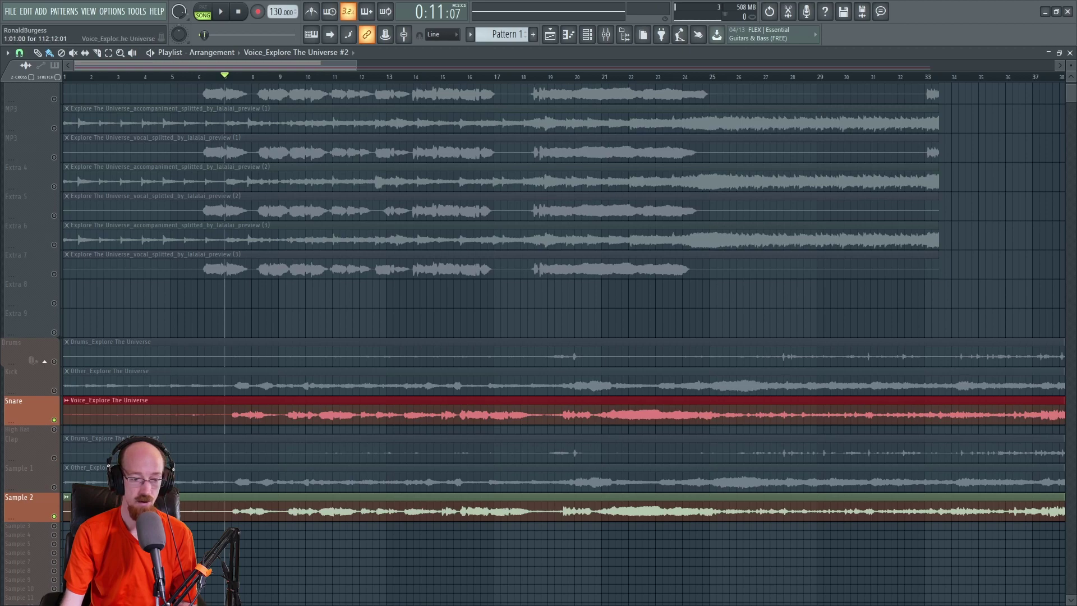
{"action": "double_click", "coordinate": [302, 400]}
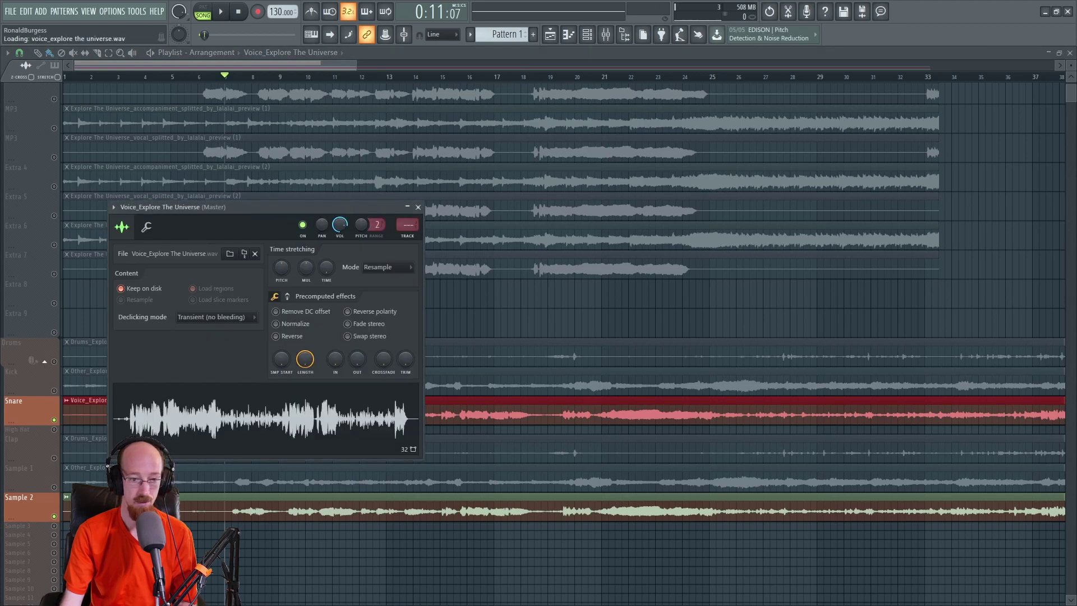
{"action": "key", "text": "Escape"}
{"action": "key", "text": "space"}
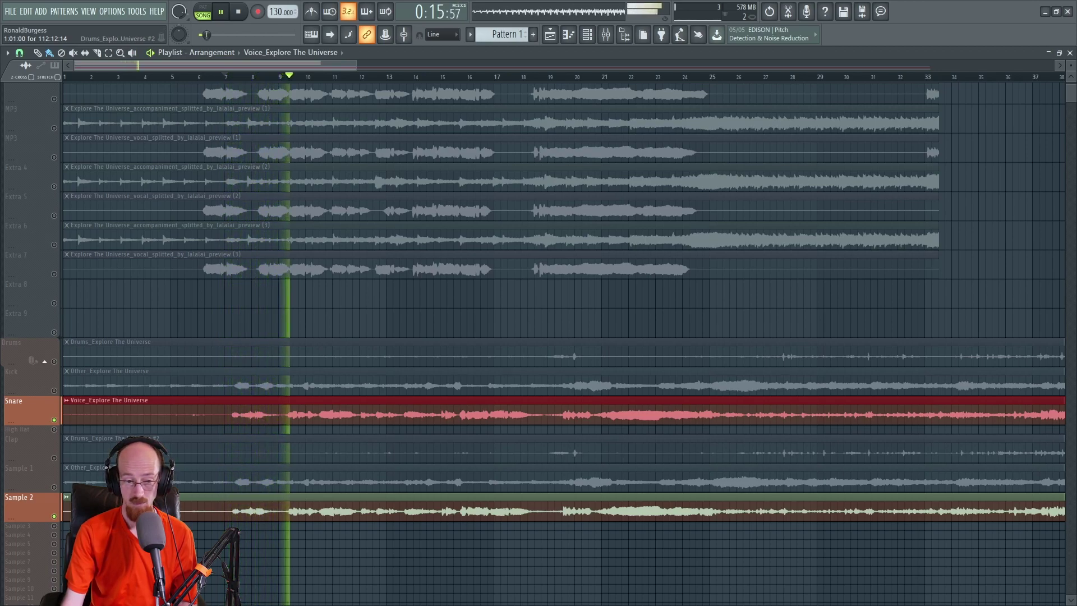
Stop playback, turn off Reverse polarity on the Snare track's voice clip, and mute the Snare and Sample 2 tracks.
{"action": "key", "text": "space"}
{"action": "double_click", "coordinate": [109, 399]}
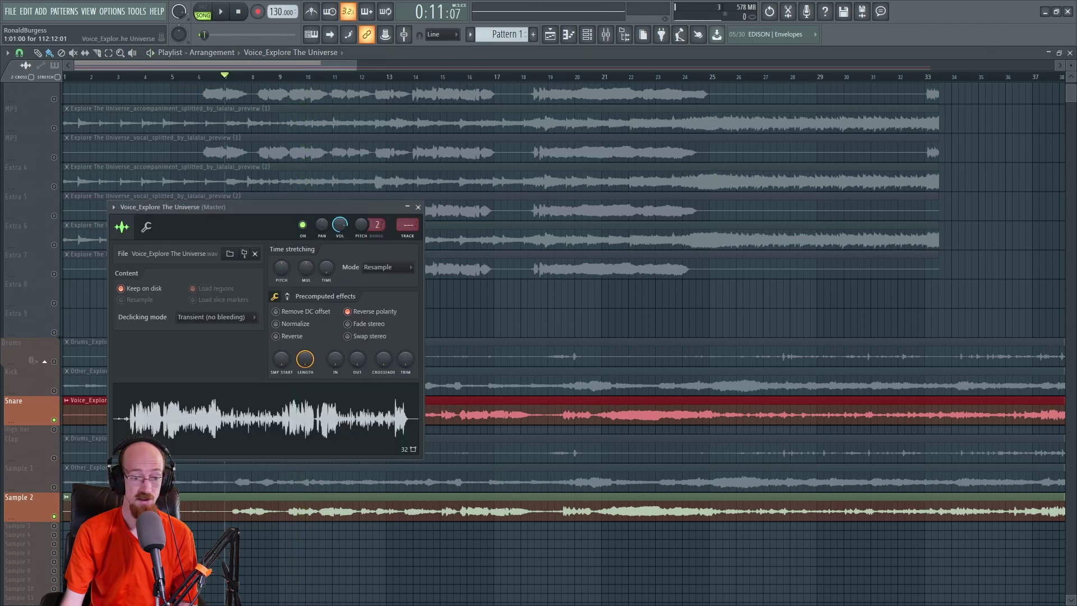
{"action": "left_click", "coordinate": [347, 312]}
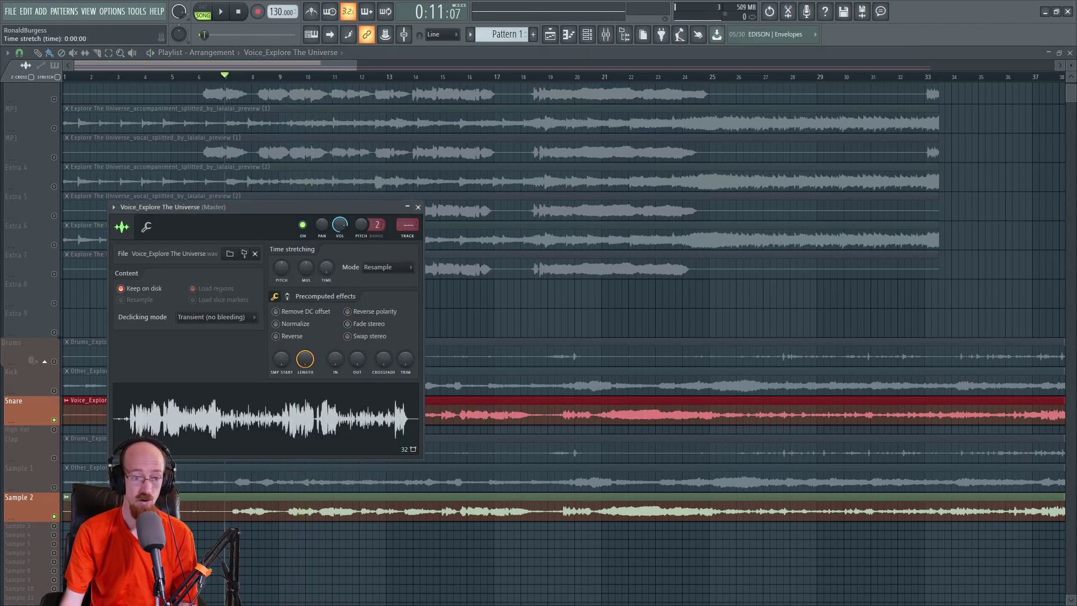
{"action": "left_click_drag", "start_coordinate": [269, 207], "coordinate": [253, 214]}
{"action": "left_click", "coordinate": [402, 214]}
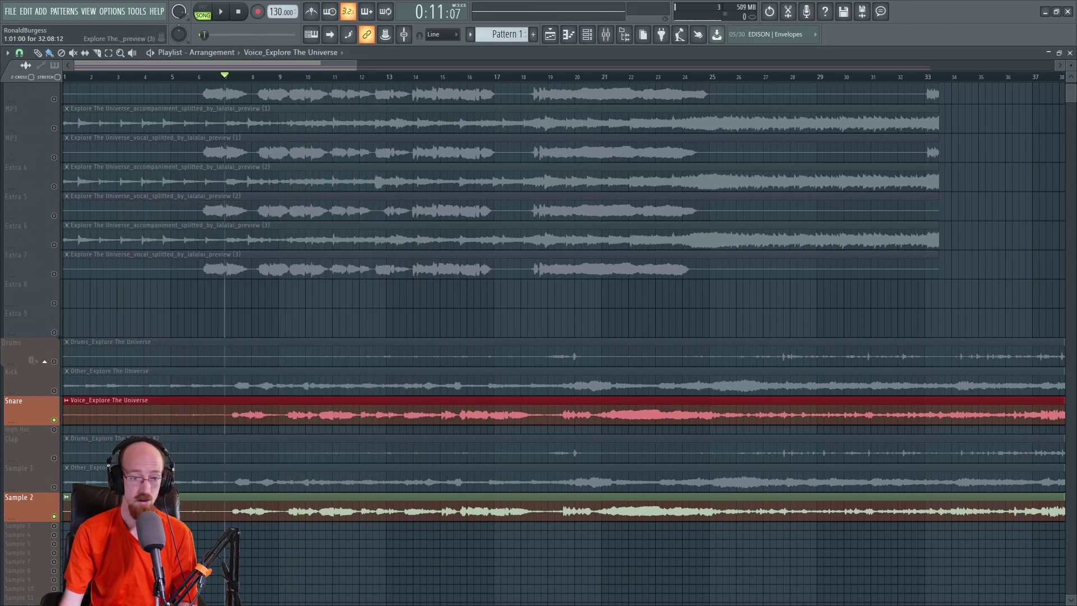
{"action": "left_click", "coordinate": [402, 497]}
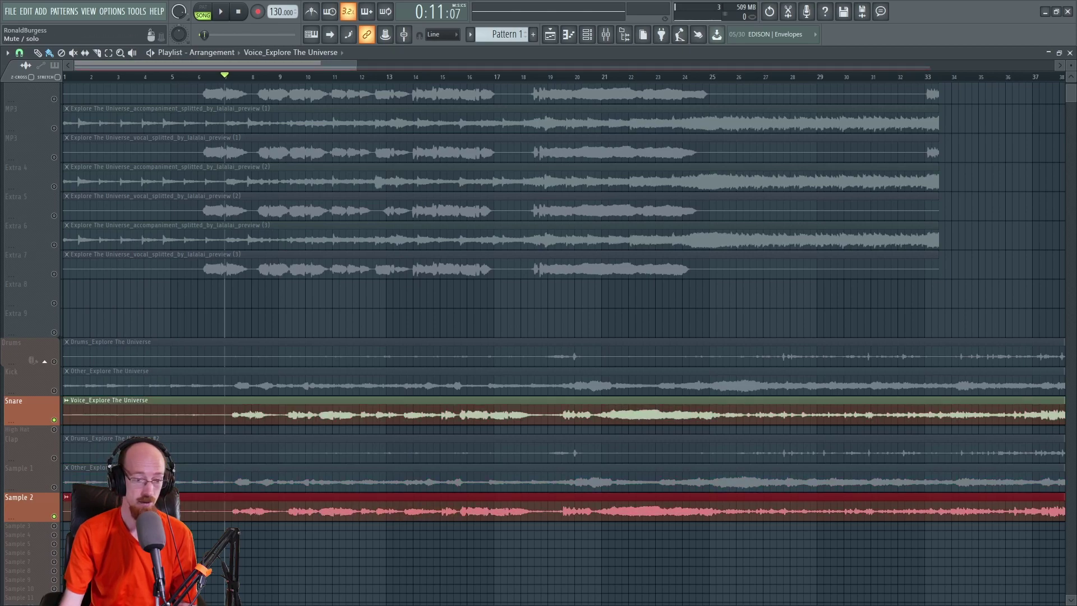
{"action": "left_click", "coordinate": [54, 419]}
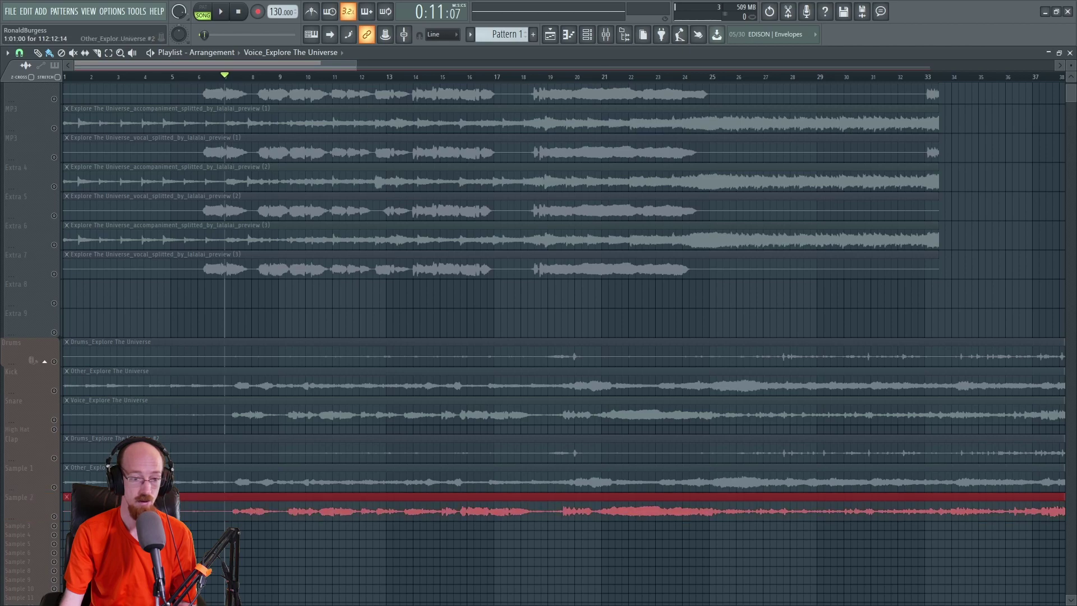
{"action": "scroll", "coordinate": [561, 337], "scroll_direction": "up", "scroll_amount": 1}
{"action": "left_click", "coordinate": [233, 301], "text": "ctrl"}
{"action": "left_click", "coordinate": [233, 244], "text": "ctrl"}
{"action": "left_click", "coordinate": [233, 390], "text": "ctrl"}
{"action": "left_click", "coordinate": [234, 449], "text": "ctrl"}
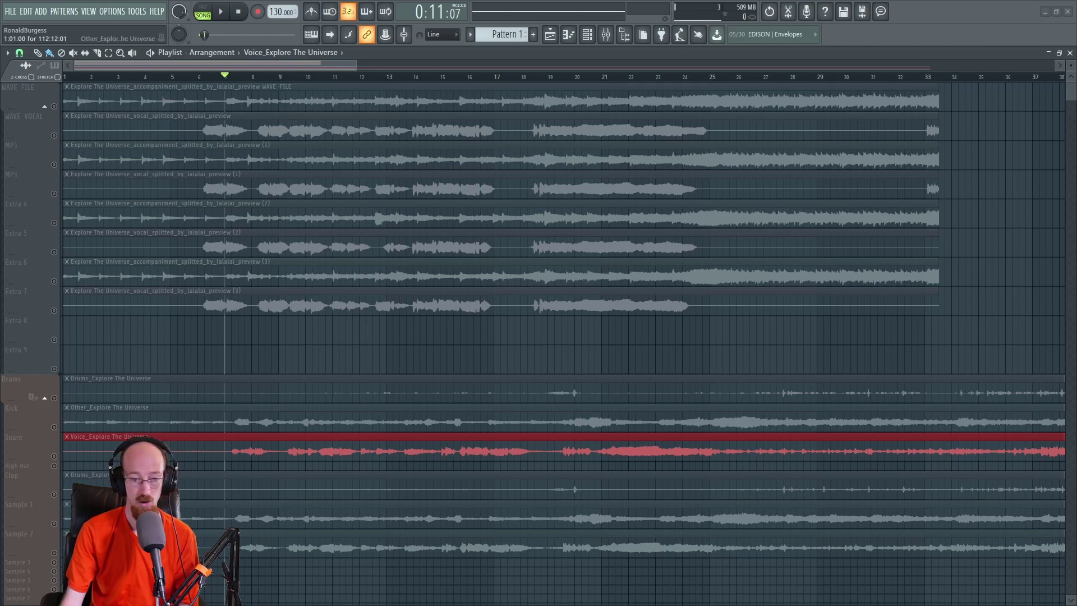
{"action": "left_click_drag", "start_coordinate": [356, 374], "coordinate": [420, 557]}
{"action": "left_click", "coordinate": [421, 420], "text": "ctrl"}
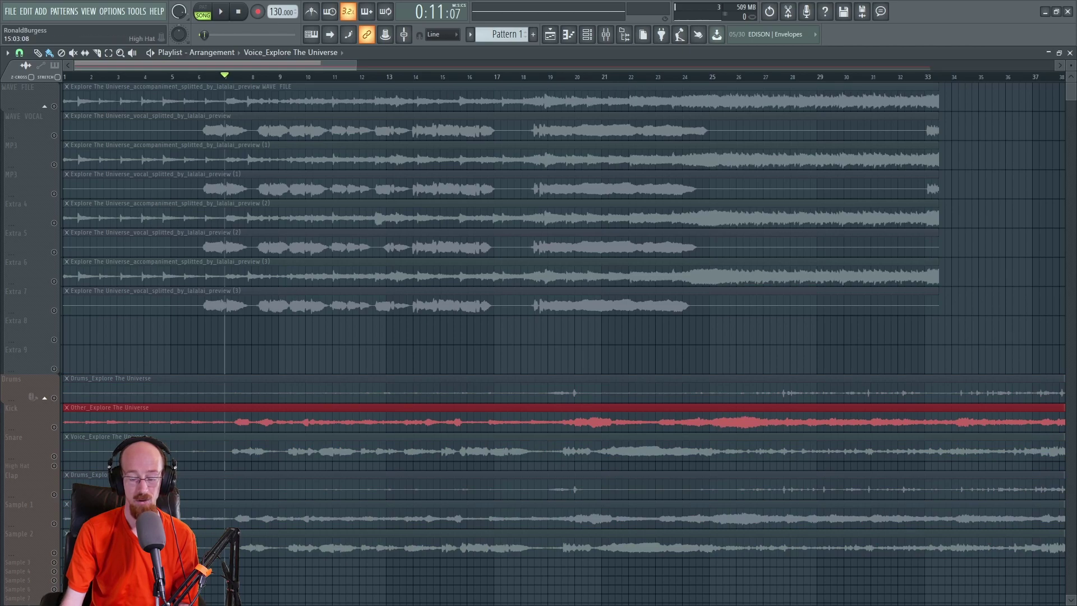
{"action": "left_click_drag", "start_coordinate": [405, 470], "coordinate": [411, 557]}
{"action": "left_click", "coordinate": [442, 360], "text": "ctrl"}
{"action": "left_click_drag", "start_coordinate": [499, 331], "coordinate": [429, 101]}
{"action": "left_click", "coordinate": [429, 379], "text": "ctrl"}
{"action": "left_click_drag", "start_coordinate": [429, 330], "coordinate": [429, 303]}
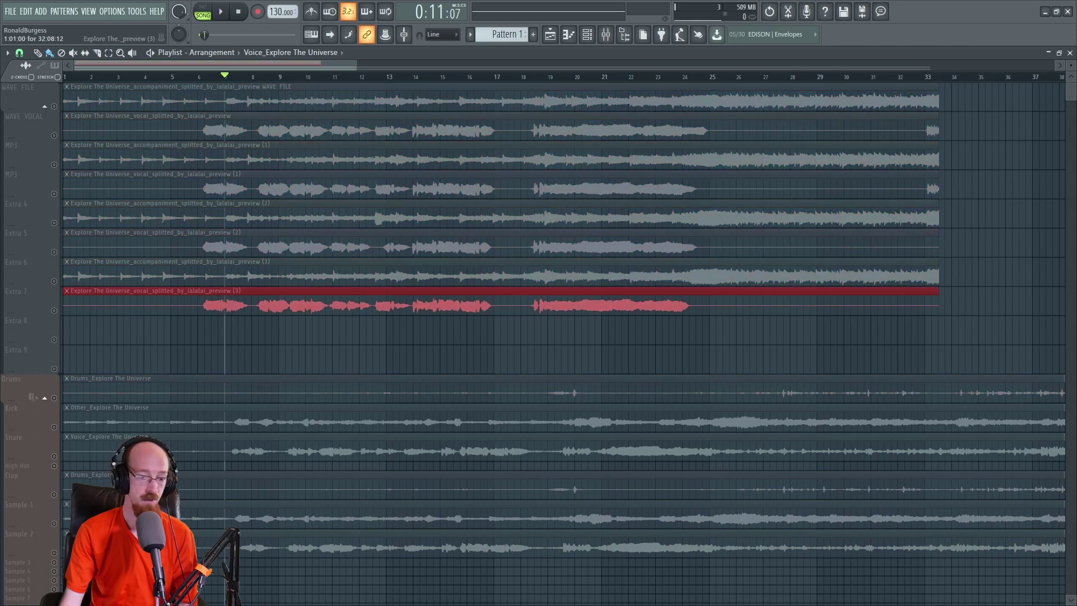
{"action": "key", "text": "ctrl+d"}
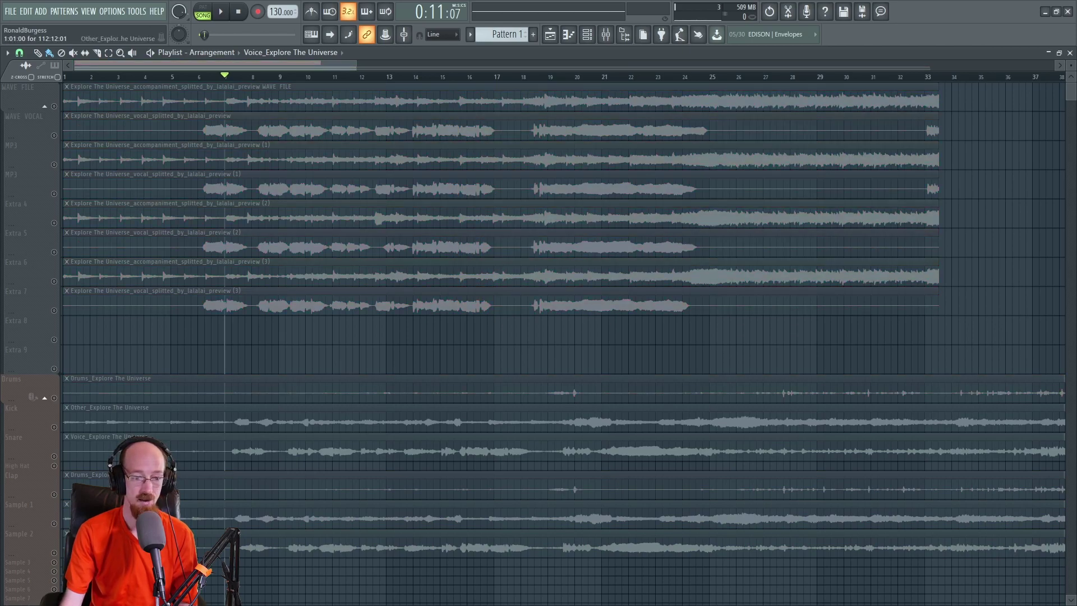
Unmute all eight LALAL.AI stem tracks, from Extra 7 up through WAVE FILE.
{"action": "left_click", "coordinate": [53, 310]}
{"action": "left_click", "coordinate": [54, 281]}
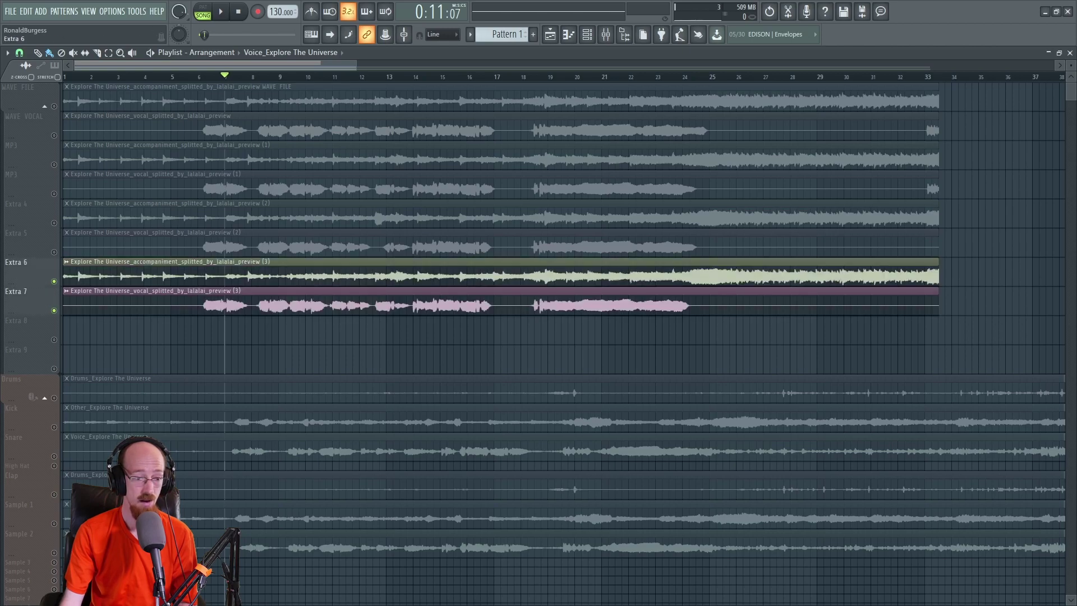
{"action": "left_click", "coordinate": [54, 252]}
{"action": "left_click", "coordinate": [53, 222]}
{"action": "left_click", "coordinate": [54, 193]}
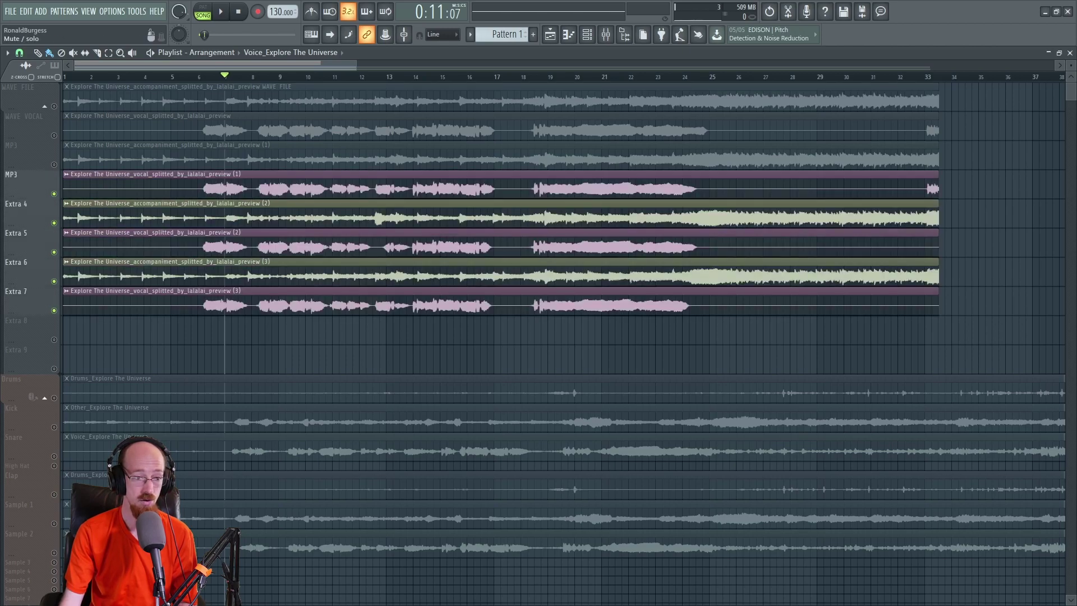
{"action": "left_click", "coordinate": [54, 164]}
{"action": "left_click", "coordinate": [54, 135]}
{"action": "left_click", "coordinate": [54, 106]}
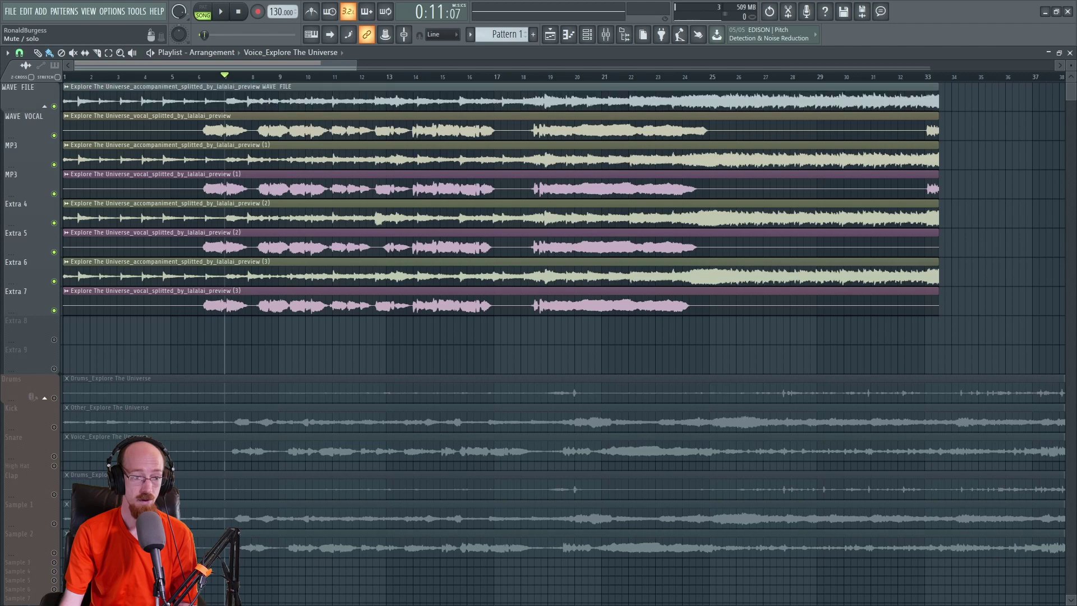
{"action": "left_click_drag", "start_coordinate": [298, 345], "coordinate": [658, 575]}
{"action": "key", "text": "ctrl+d"}
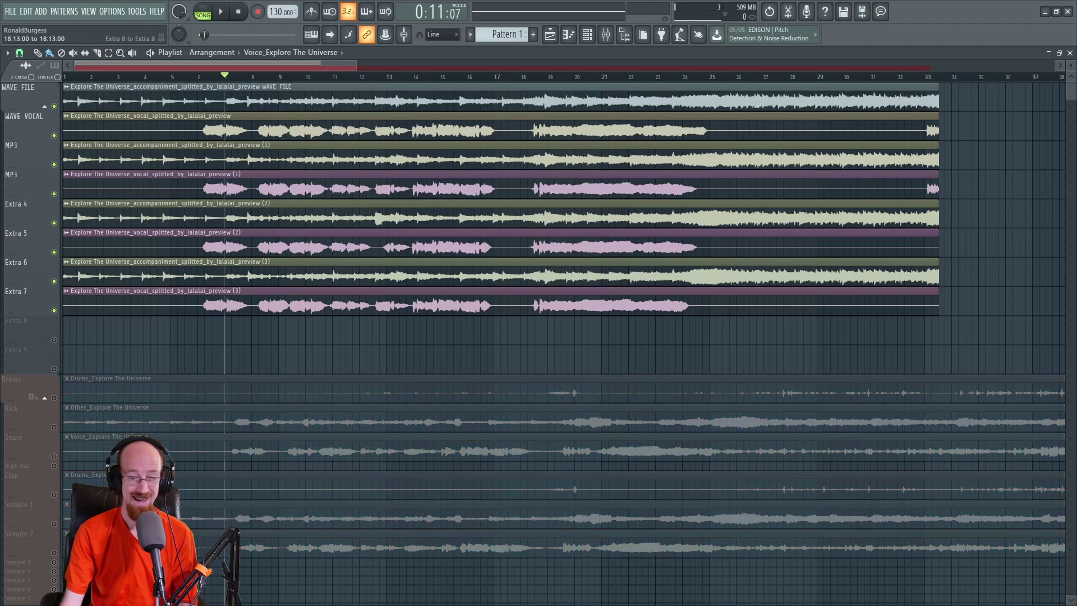
{"action": "left_click_drag", "start_coordinate": [230, 387], "coordinate": [456, 547]}
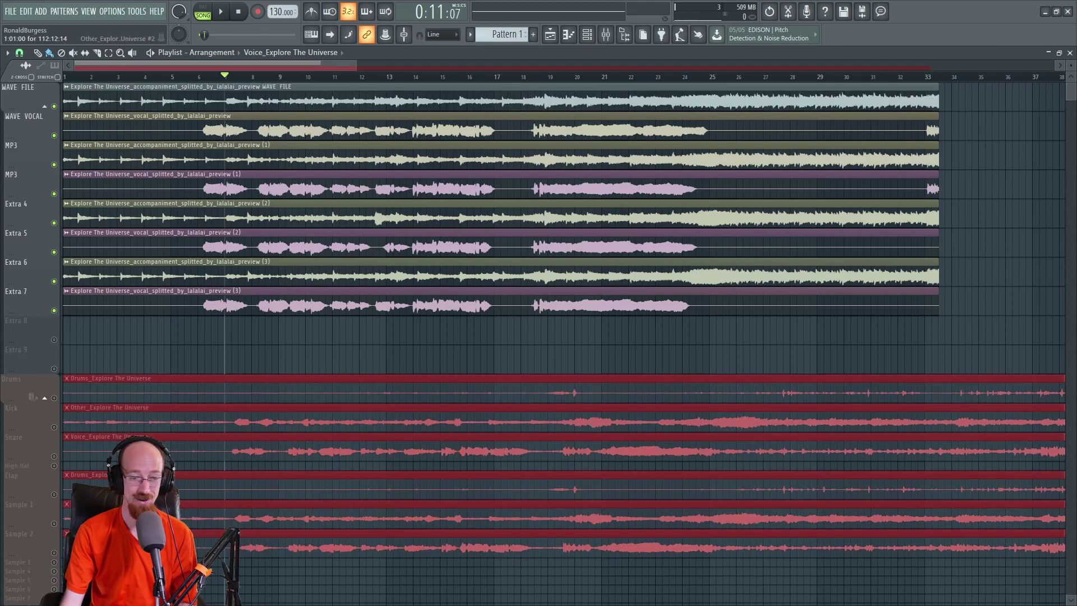
{"action": "key", "text": "ctrl+d"}
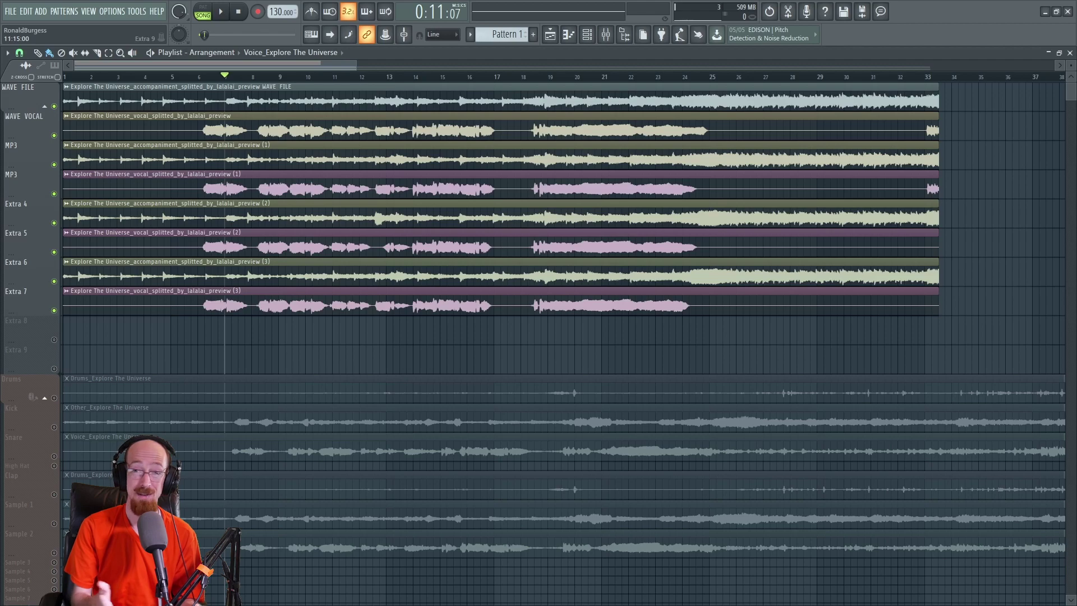
{"action": "left_click_drag", "start_coordinate": [277, 311], "coordinate": [391, 216]}
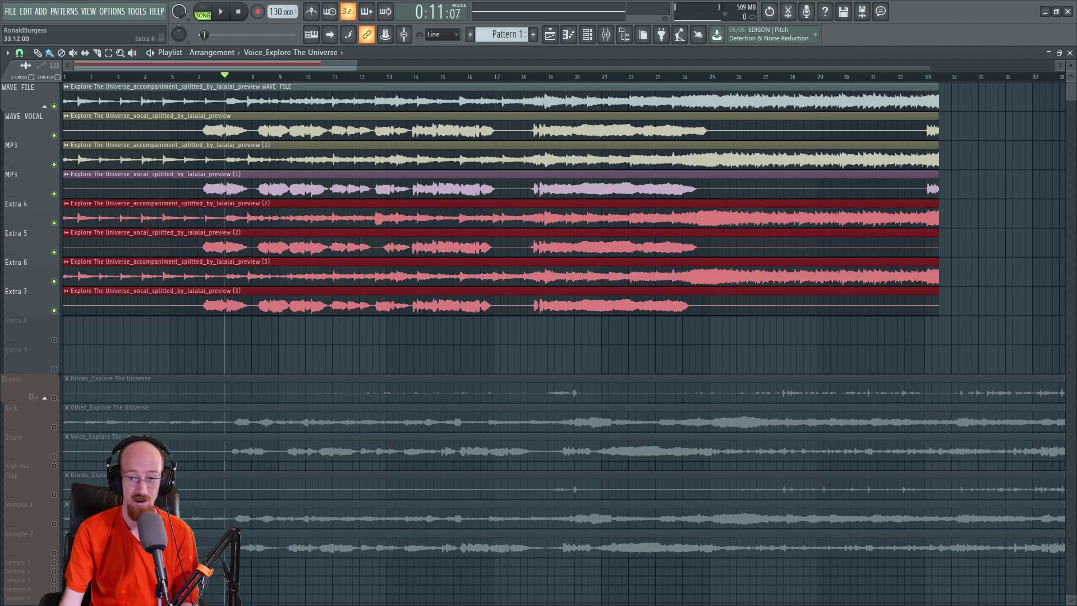
{"action": "left_click_drag", "start_coordinate": [960, 270], "coordinate": [904, 303]}
{"action": "key", "text": "ctrl+d"}
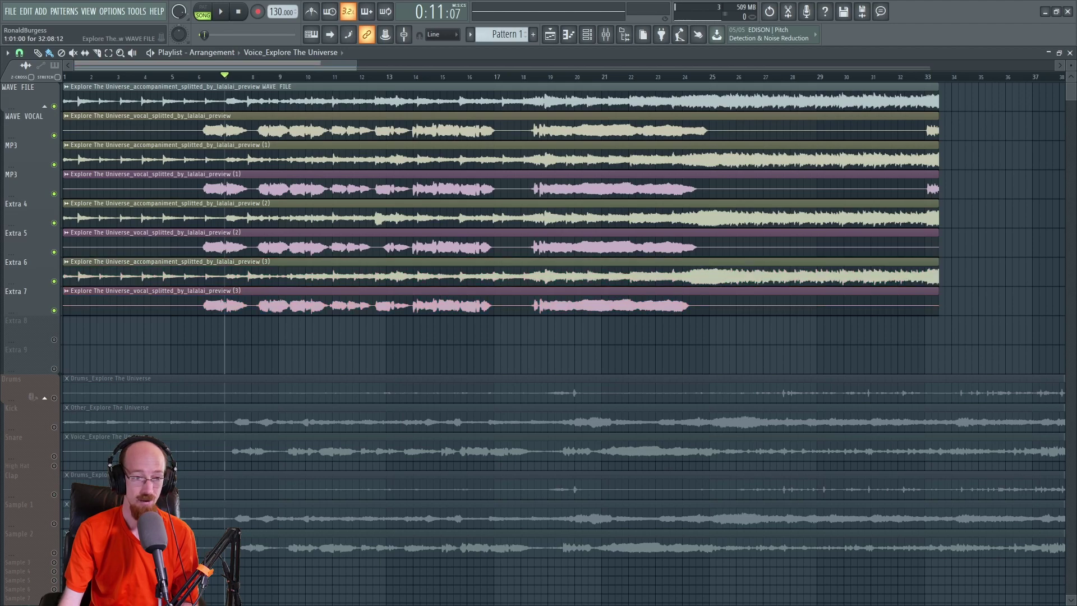
Move the playlist's playback position to bar 6, at about 0:09, and leave all clips deselected.
{"action": "left_click", "coordinate": [198, 77]}
{"action": "left_click_drag", "start_coordinate": [216, 297], "coordinate": [264, 309]}
{"action": "left_click_drag", "start_coordinate": [224, 241], "coordinate": [292, 249]}
{"action": "left_click_drag", "start_coordinate": [226, 182], "coordinate": [314, 190]}
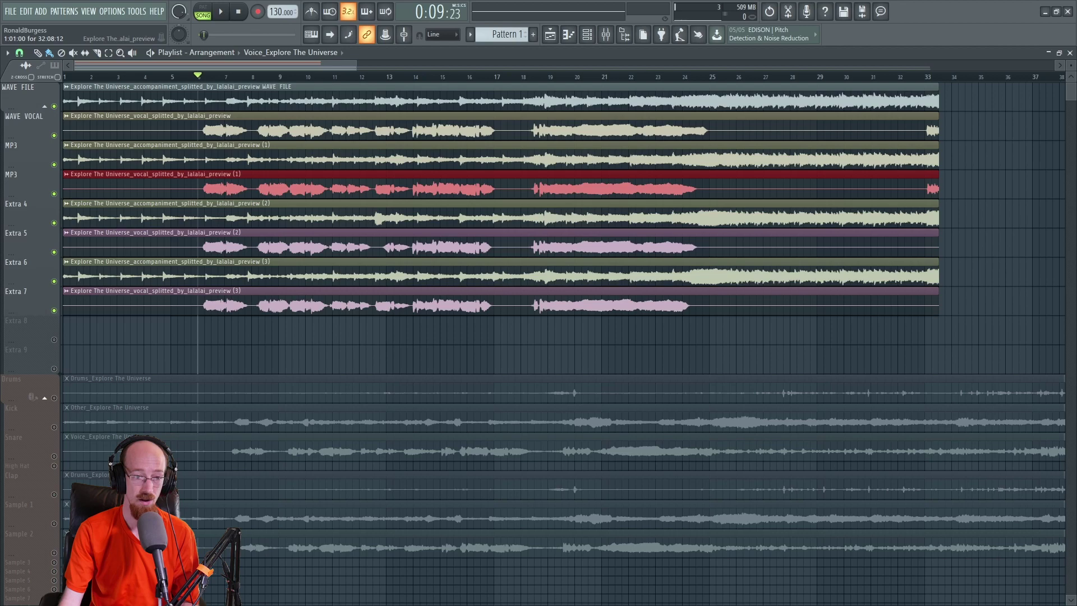
{"action": "left_click", "coordinate": [226, 130], "text": "ctrl"}
{"action": "key", "text": "ctrl+d"}
{"action": "scroll", "coordinate": [208, 331], "scroll_direction": "down", "scroll_amount": 1}
{"action": "scroll", "coordinate": [208, 331], "scroll_direction": "down", "scroll_amount": 1}
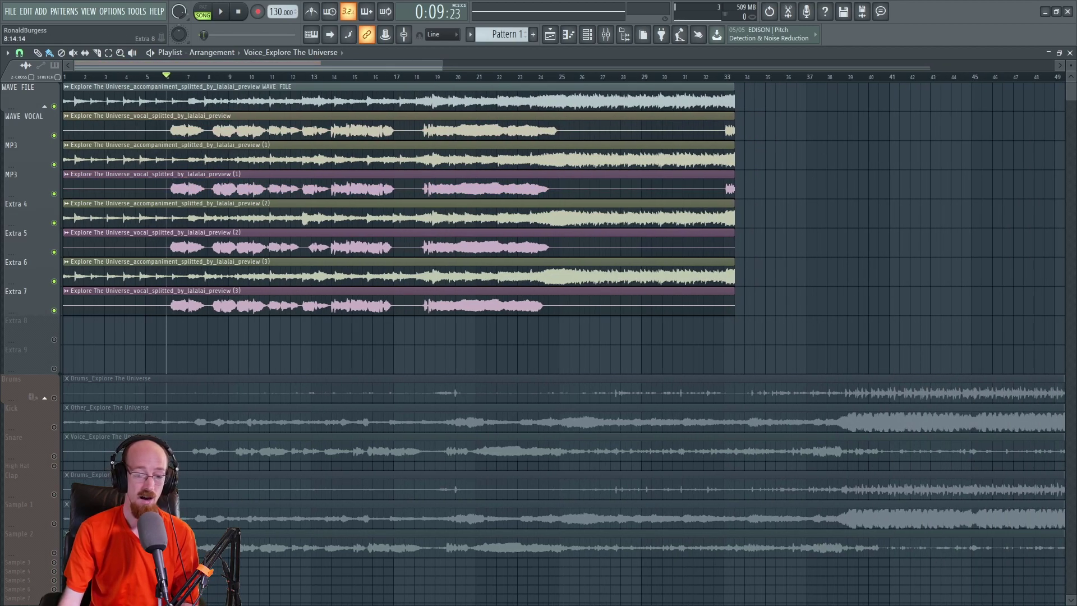